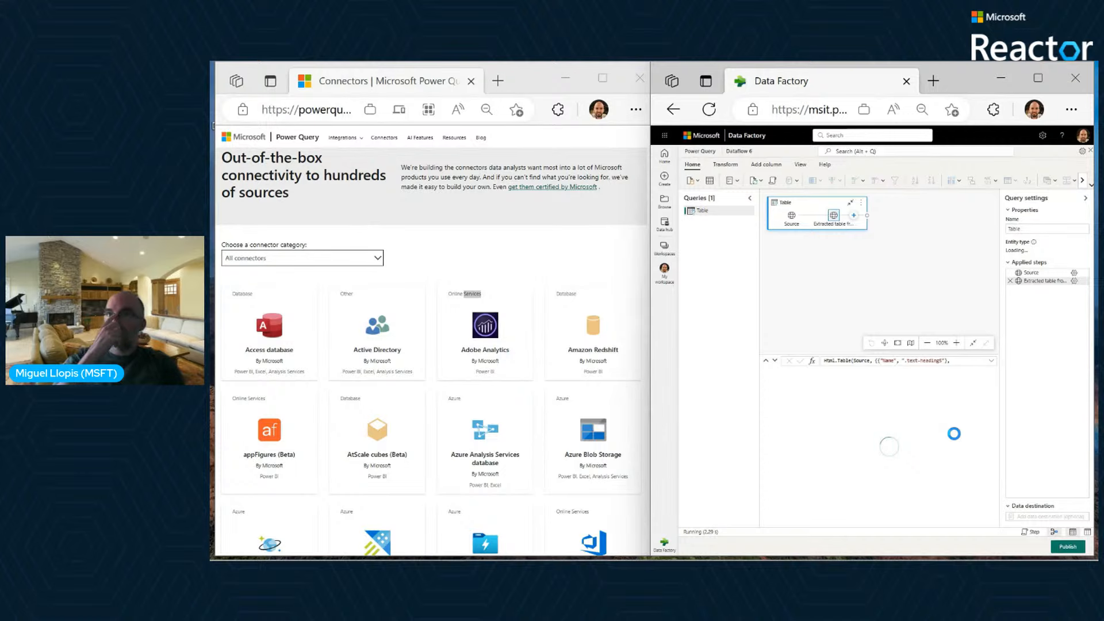
# Maximize the Data Factory window to show the full preview of the table extracted from the connectors web page
pyautogui.click(1037, 79)
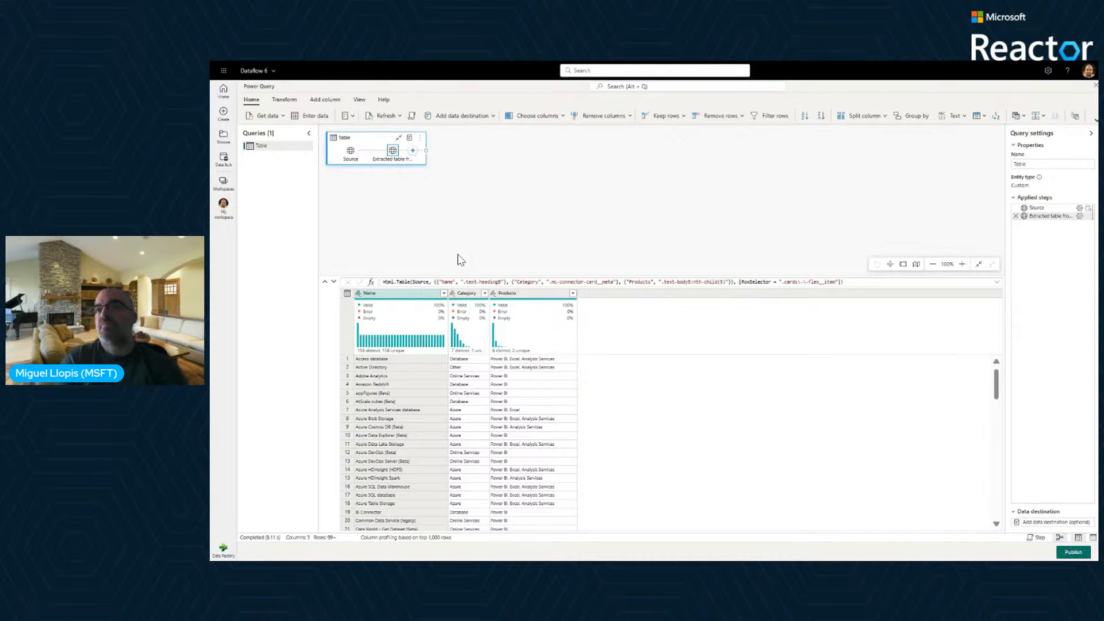
# Examine how the customer records and their dashed separators repeat in the Customers text file
pyautogui.moveTo(304, 383); pyautogui.dragTo(297, 414)
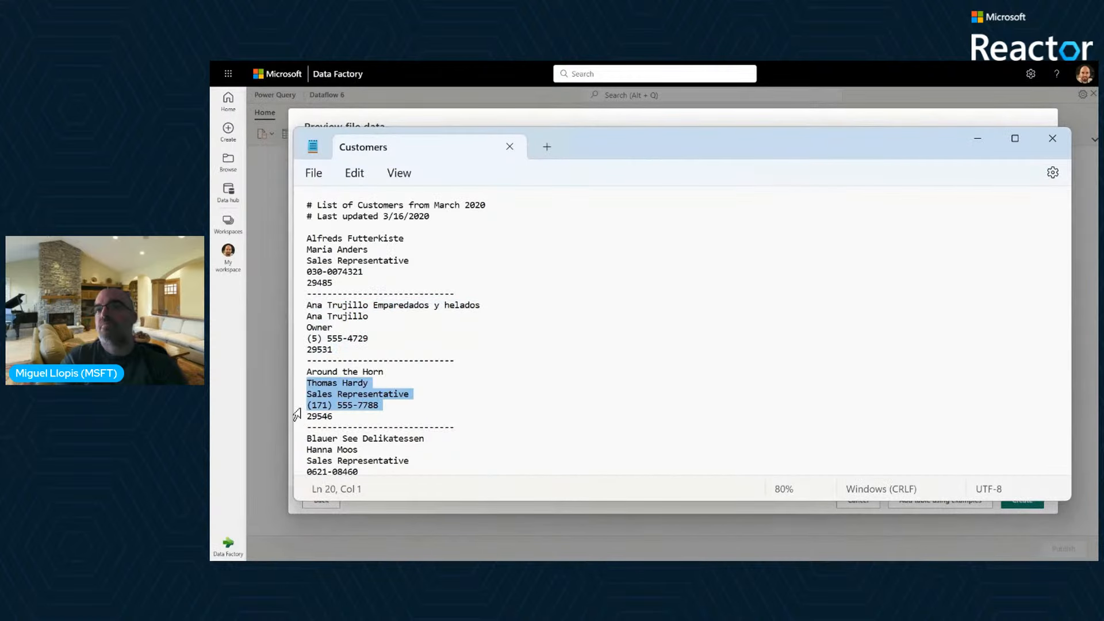
pyautogui.moveTo(297, 413); pyautogui.dragTo(296, 430)
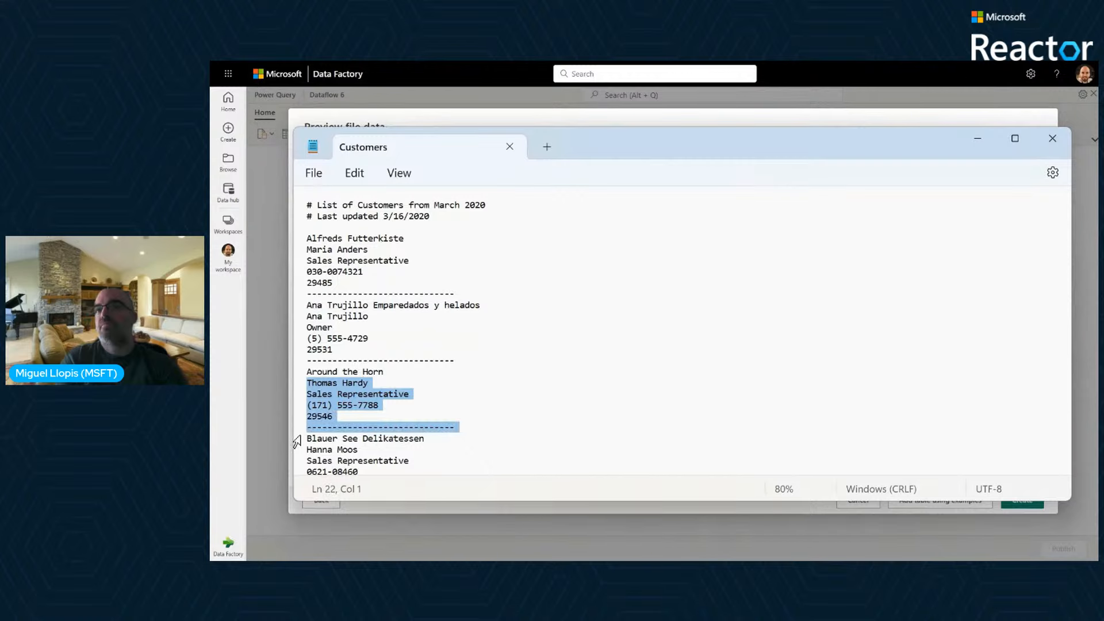
pyautogui.moveTo(296, 441); pyautogui.dragTo(301, 472)
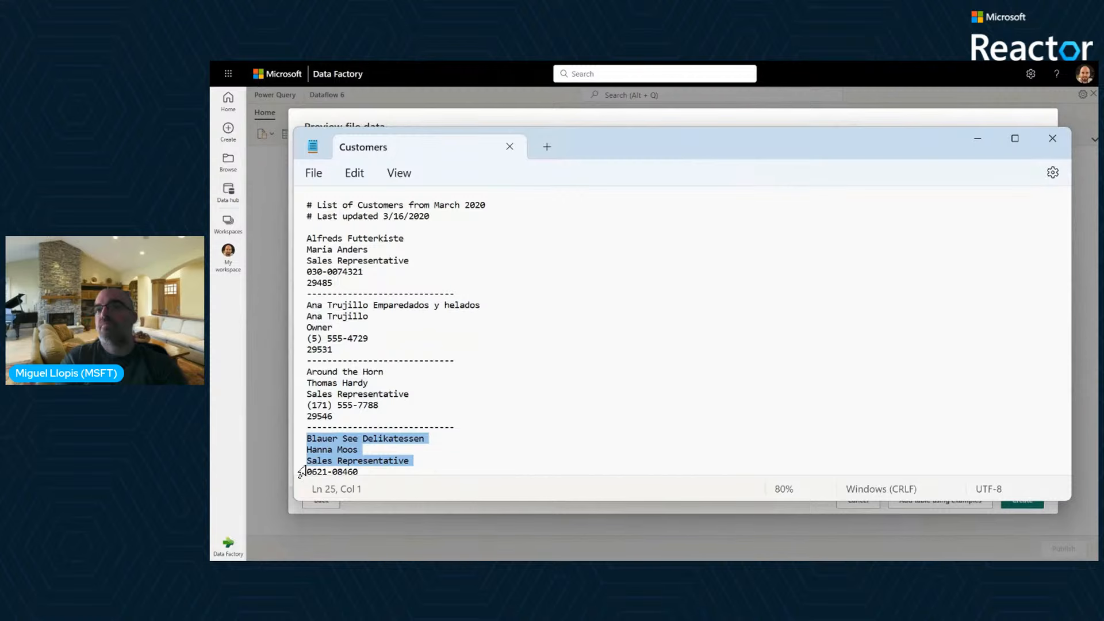
pyautogui.click(296, 243)
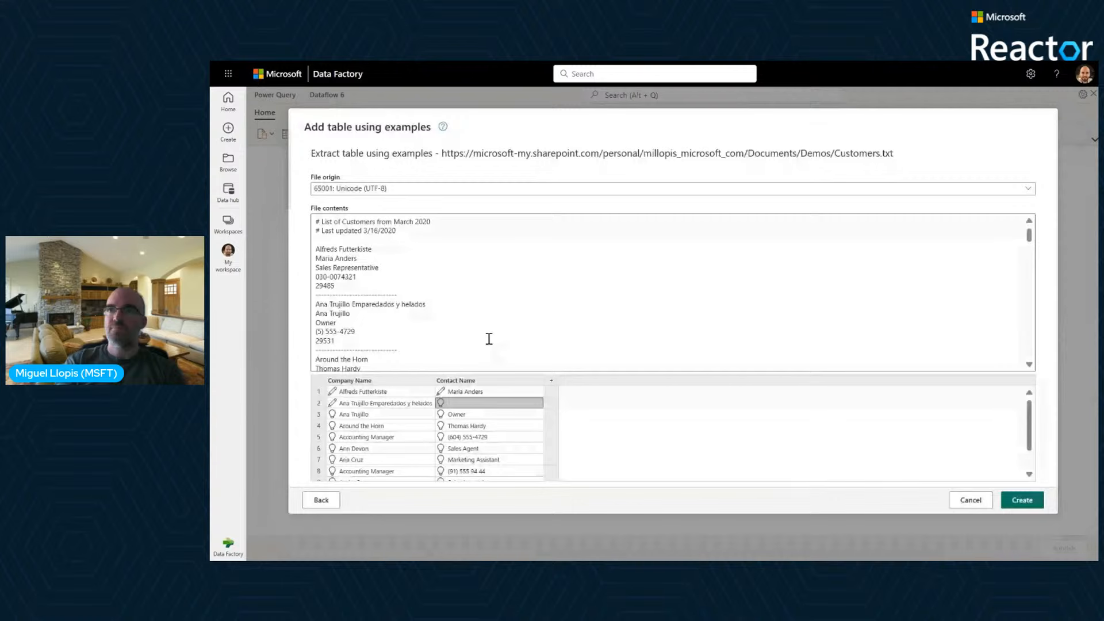
# Fill the second row's Contact Name example with the contact's full name from the suggested values
pyautogui.write('Ana')
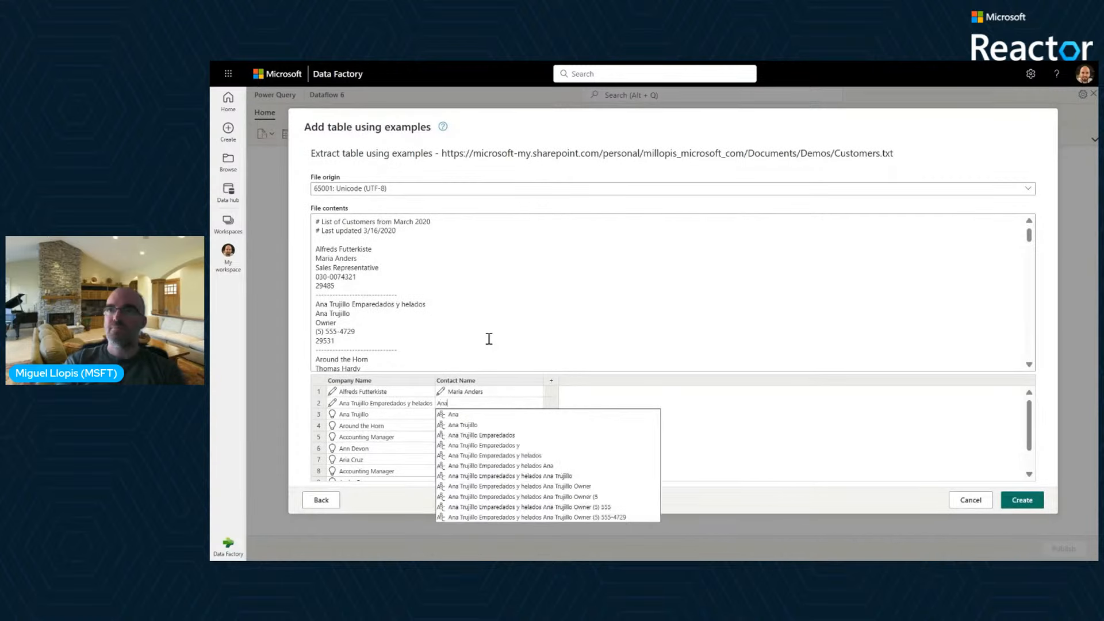
pyautogui.press('Down')
pyautogui.press('Down')
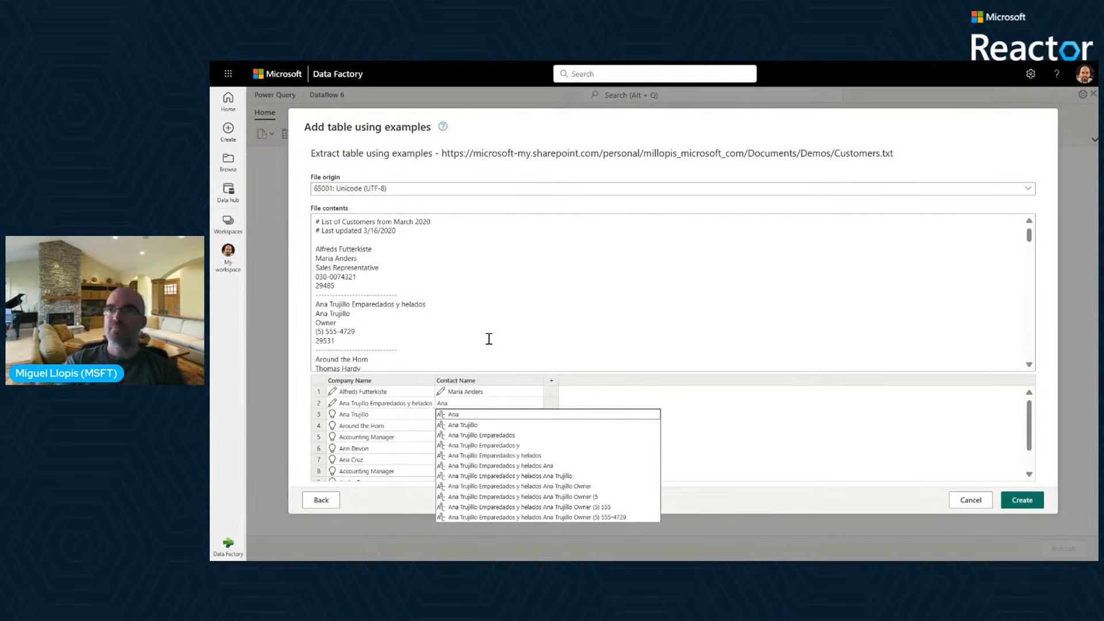
pyautogui.press('Return')
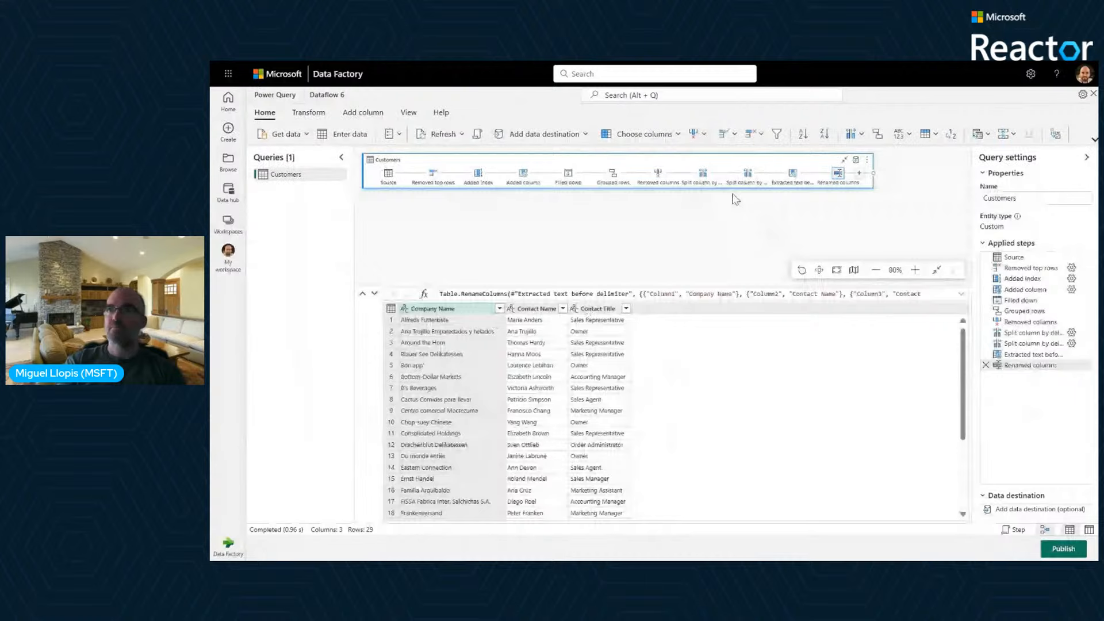
# Add a column from examples, combining the first contact's uppercase last name, comma, first name and (SALES REPRESENTATIVE)
pyautogui.click(359, 112)
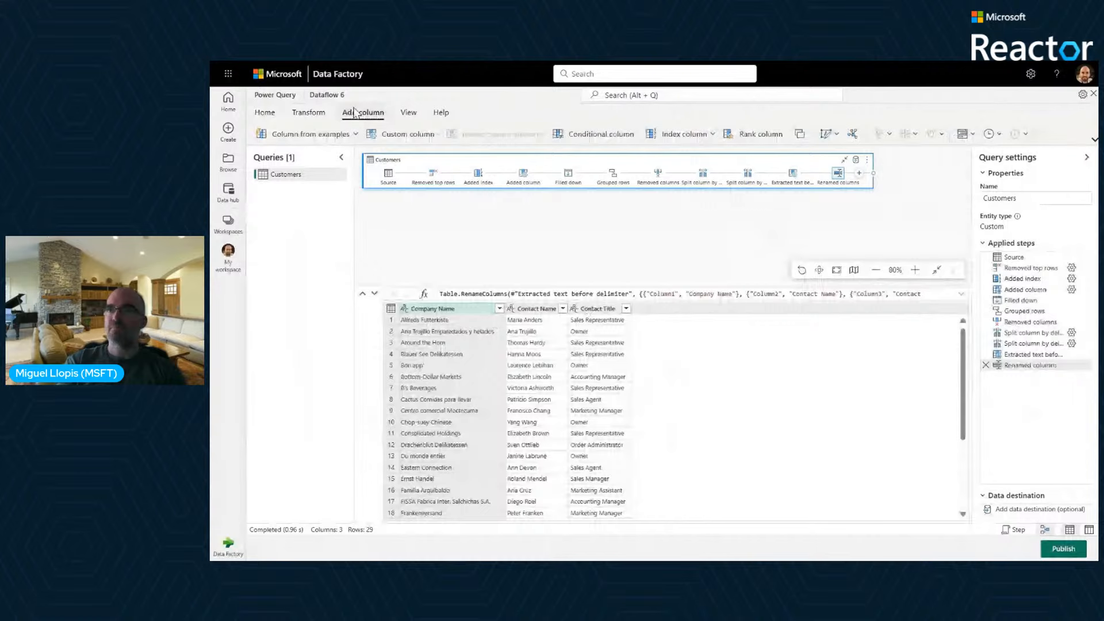
pyautogui.click(308, 133)
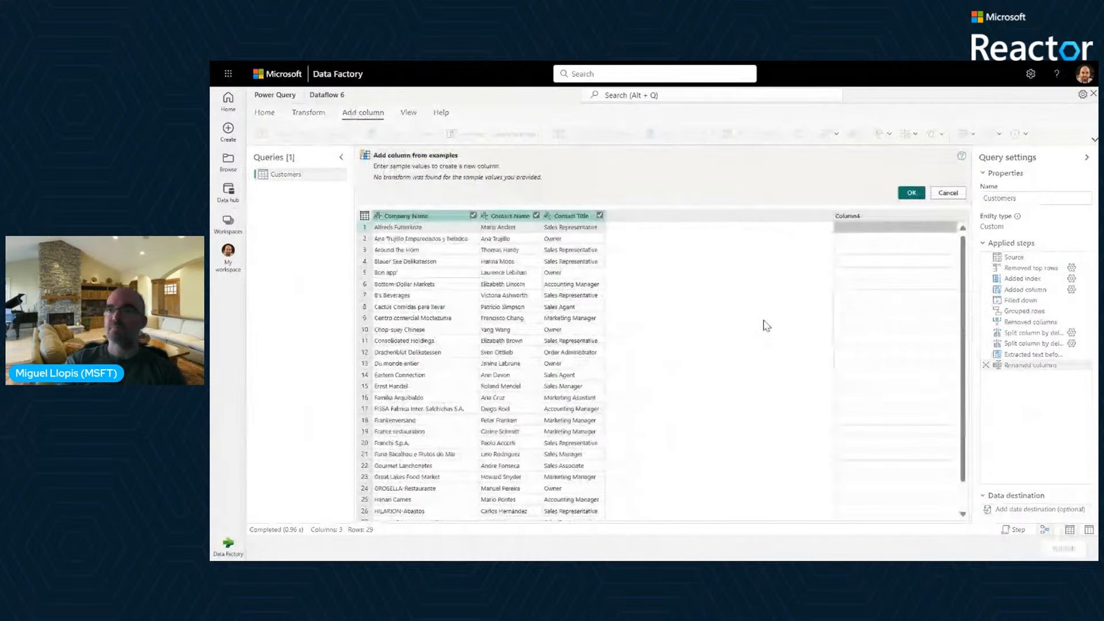
pyautogui.write('ANDERS, Maria (SA')
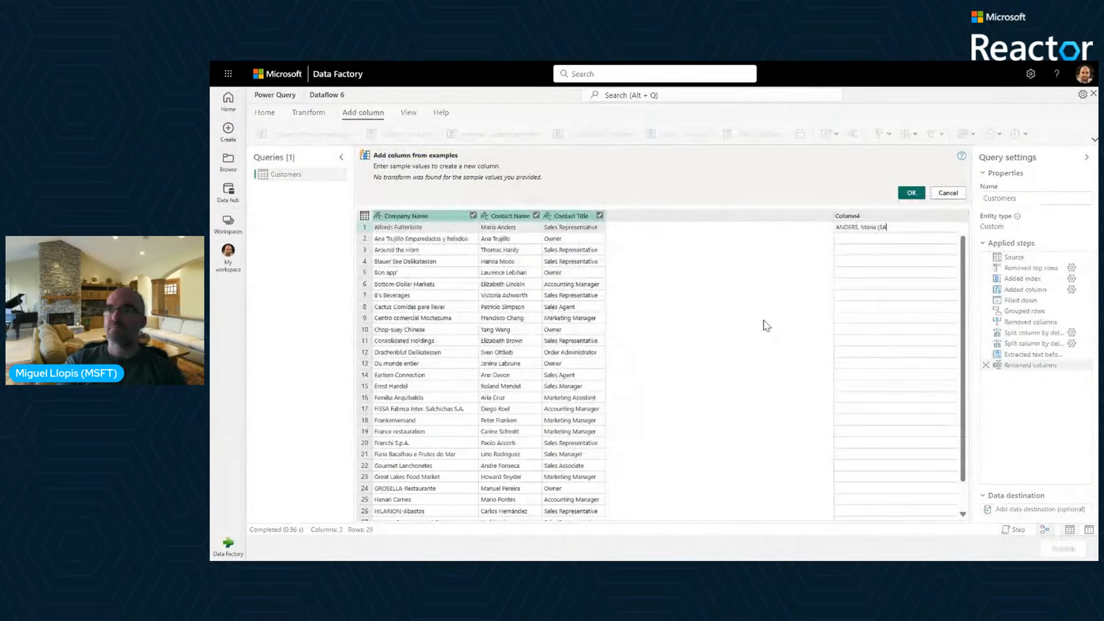
pyautogui.write('LE')
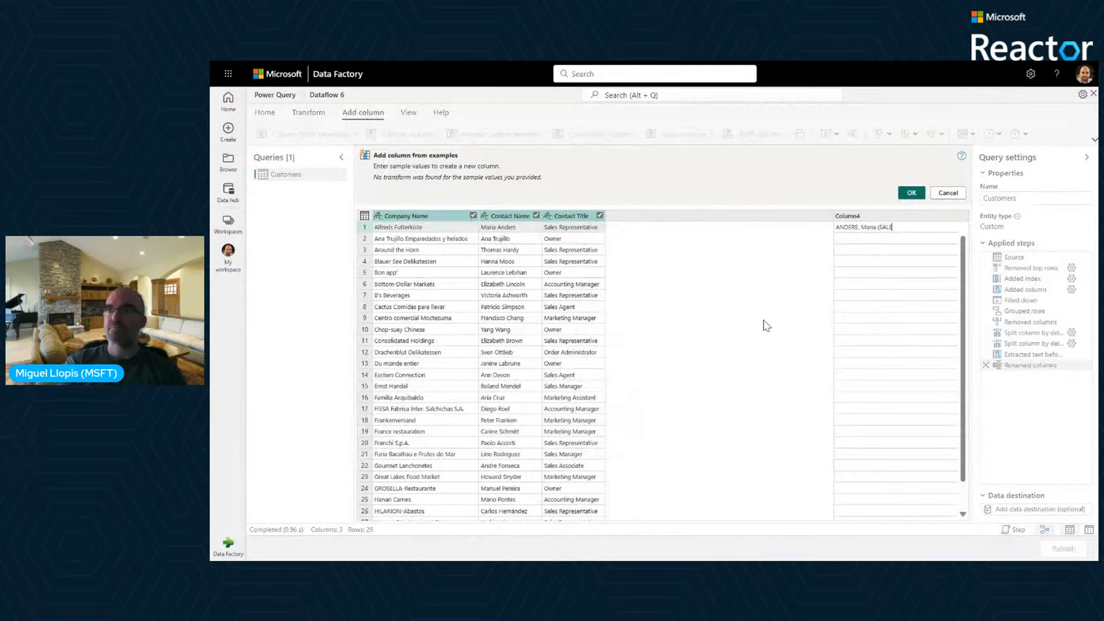
pyautogui.write('S REPRESENTATIVE)')
pyautogui.click(911, 193)
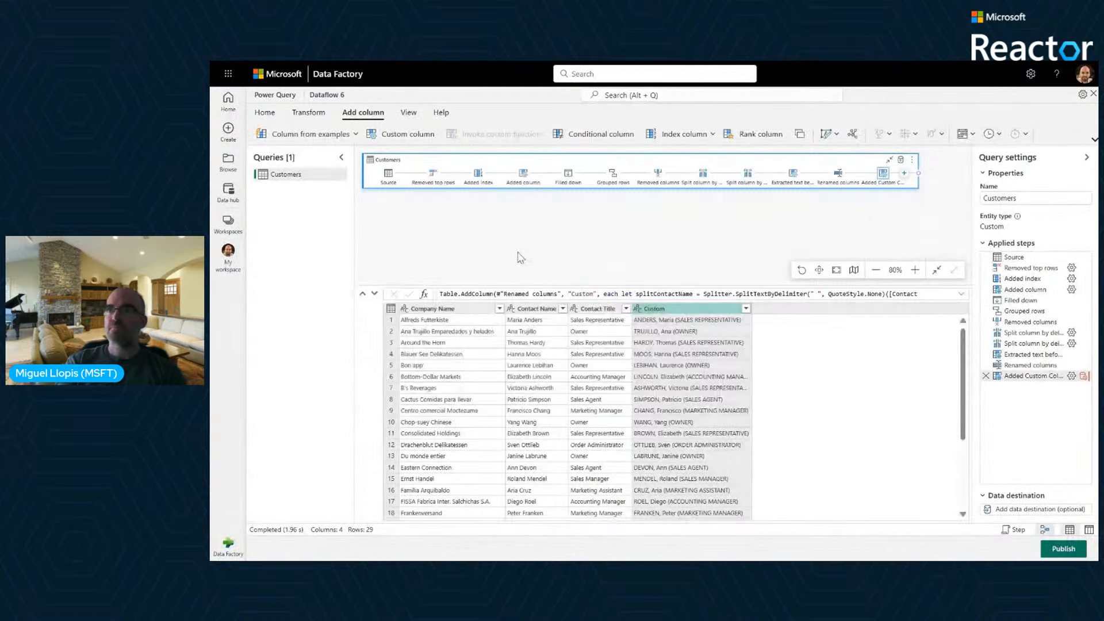
# Enable the column profile in the data view for the Customers query
pyautogui.click(409, 113)
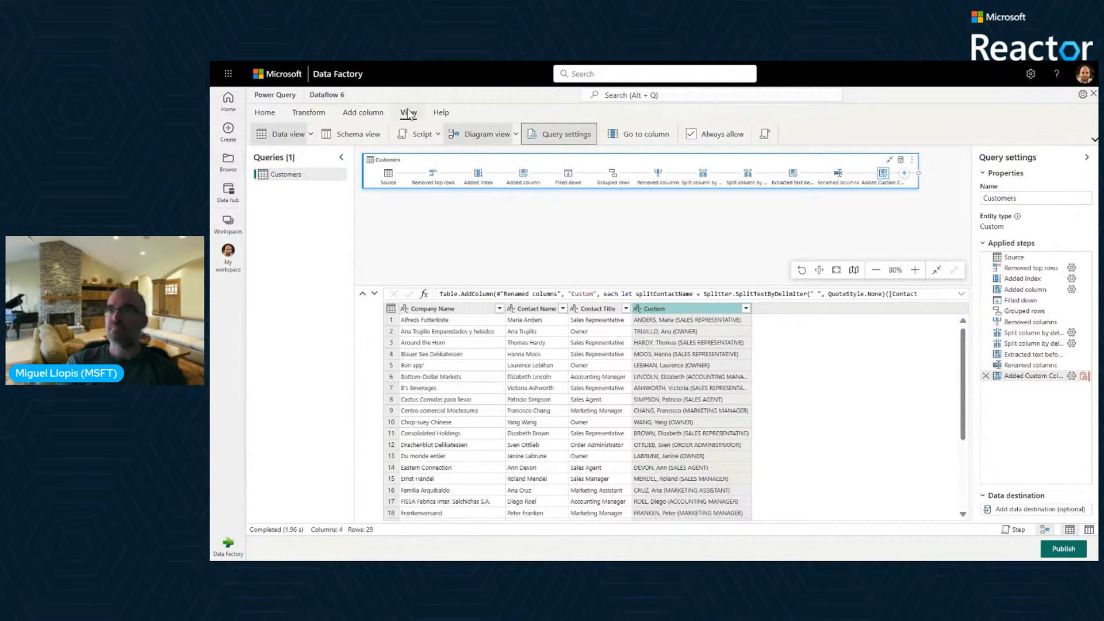
pyautogui.click(310, 135)
pyautogui.click(289, 156)
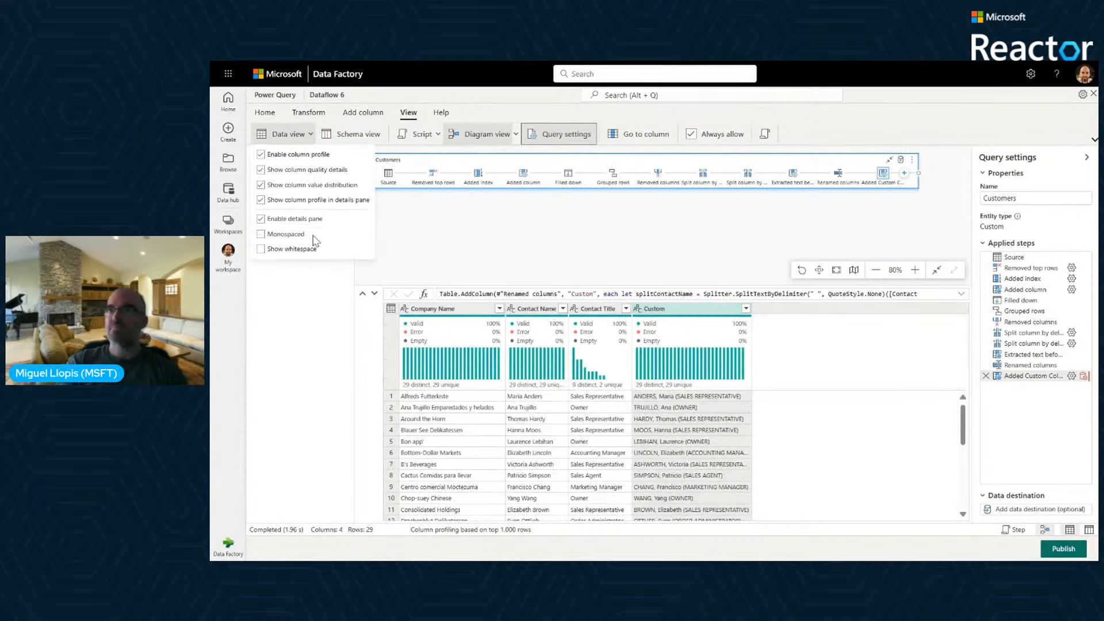
pyautogui.click(492, 239)
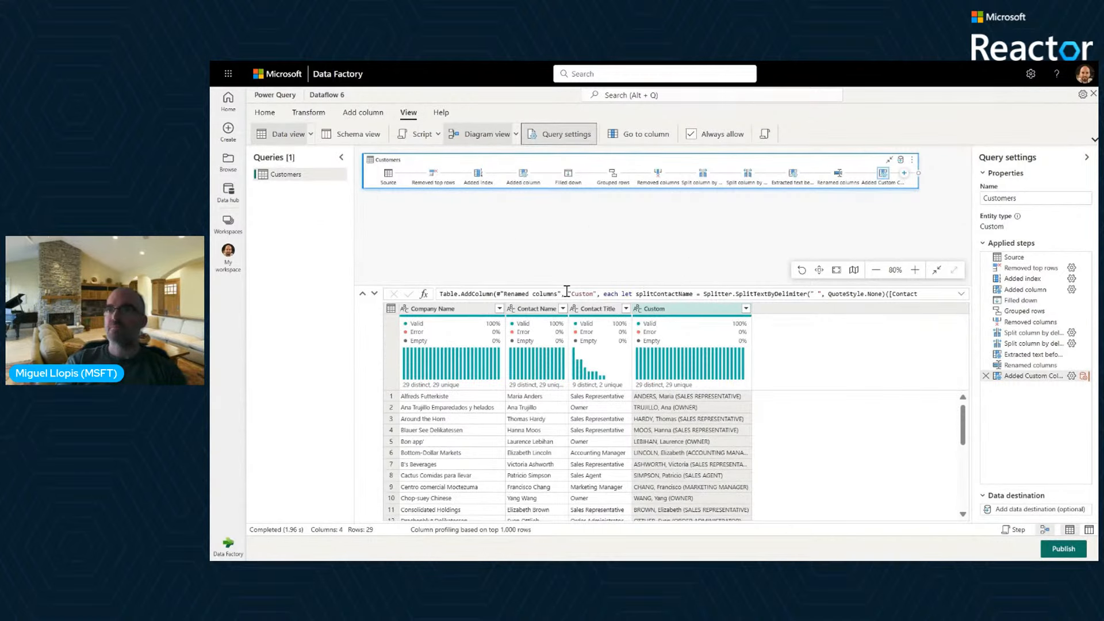
# Enlarge the Contact Title column's profile details and apply a Does not equal filter for the value Owner
pyautogui.click(591, 314)
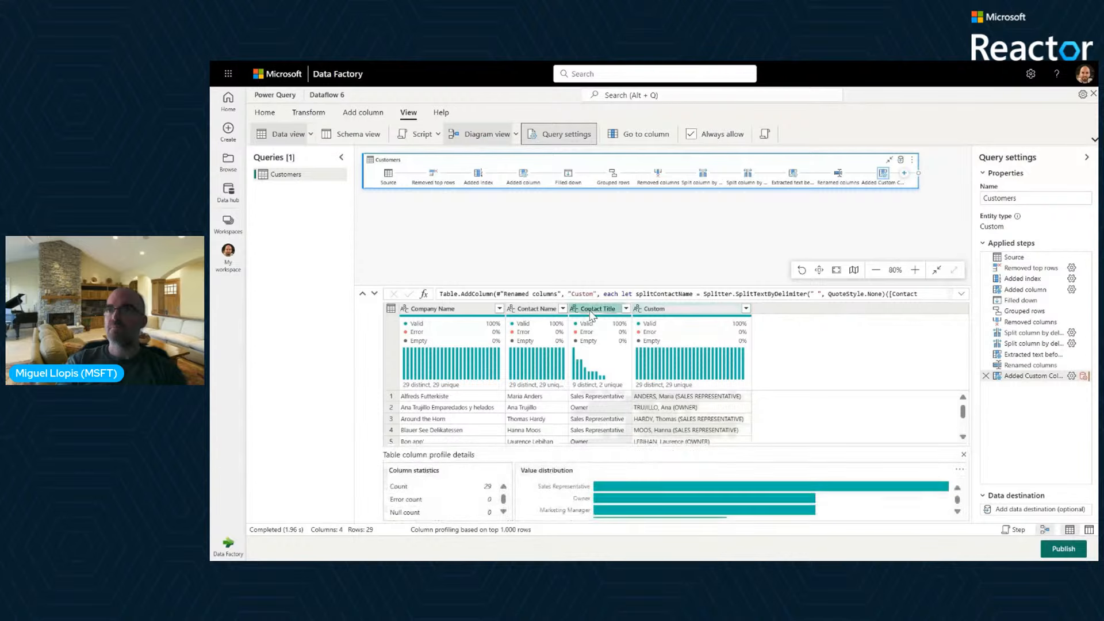
pyautogui.moveTo(596, 286); pyautogui.dragTo(600, 191)
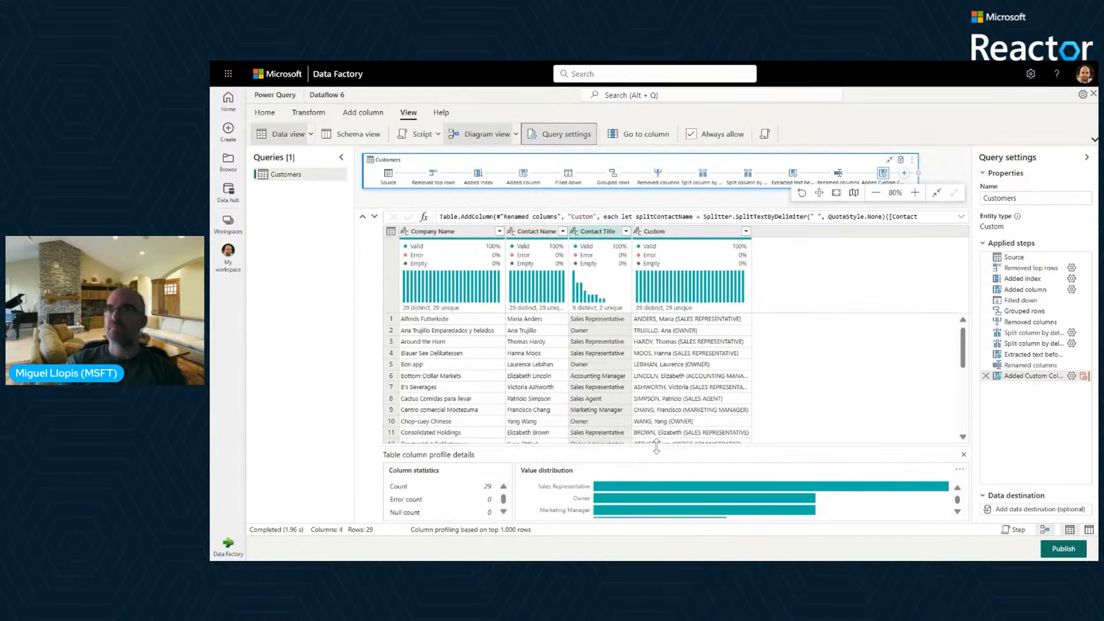
pyautogui.moveTo(655, 449); pyautogui.dragTo(659, 374)
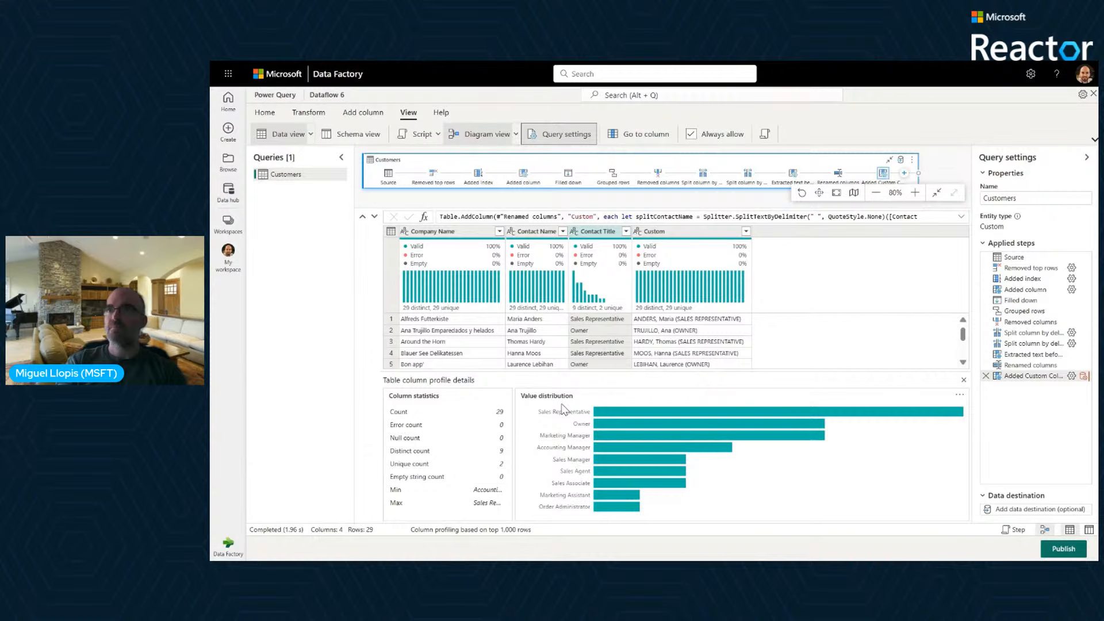
pyautogui.moveTo(633, 426)
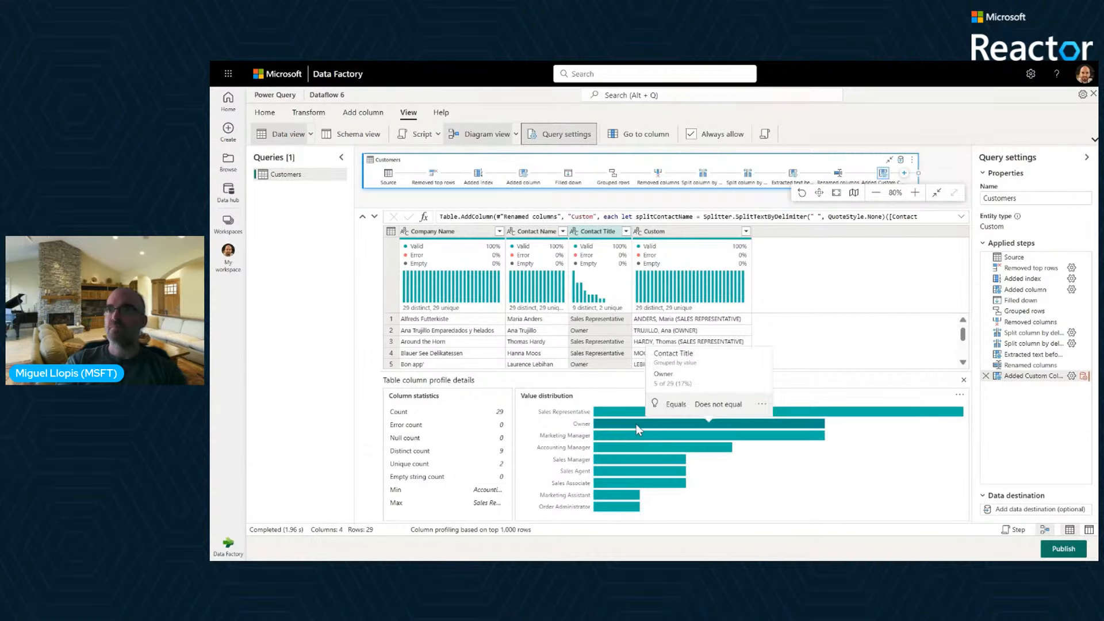
pyautogui.click(710, 411)
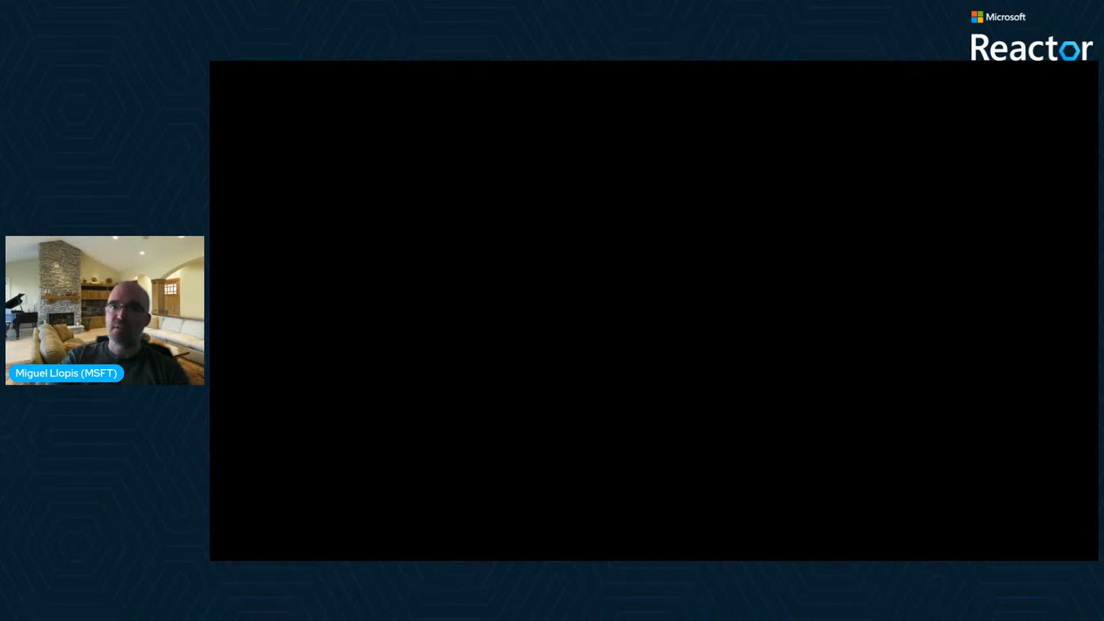
pyautogui.moveTo(947, 70)
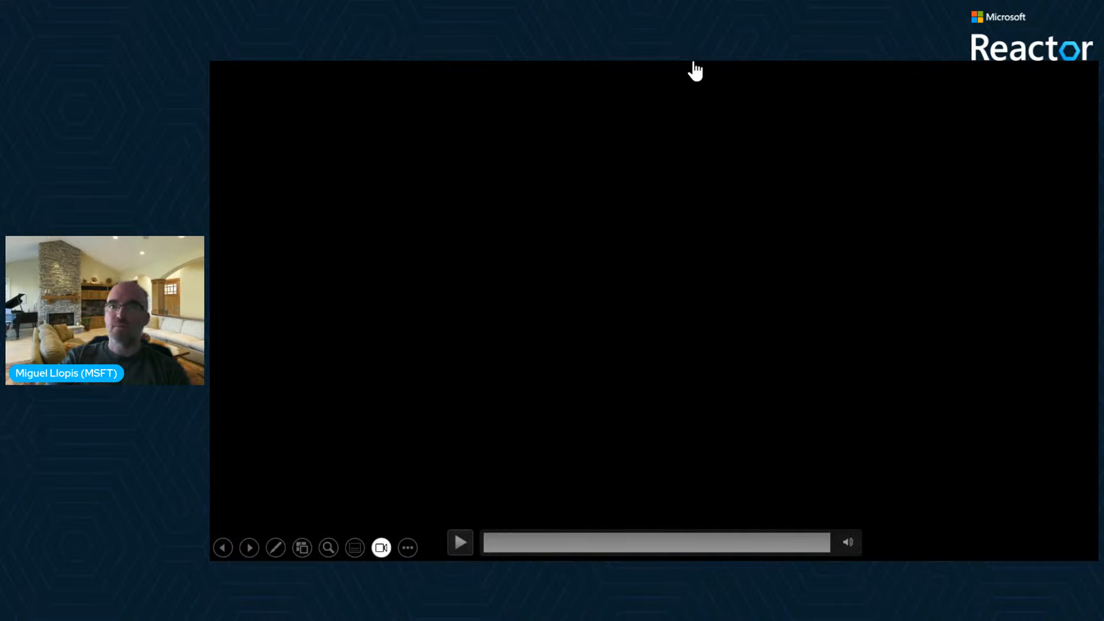
pyautogui.click(799, 91)
pyautogui.click(803, 91)
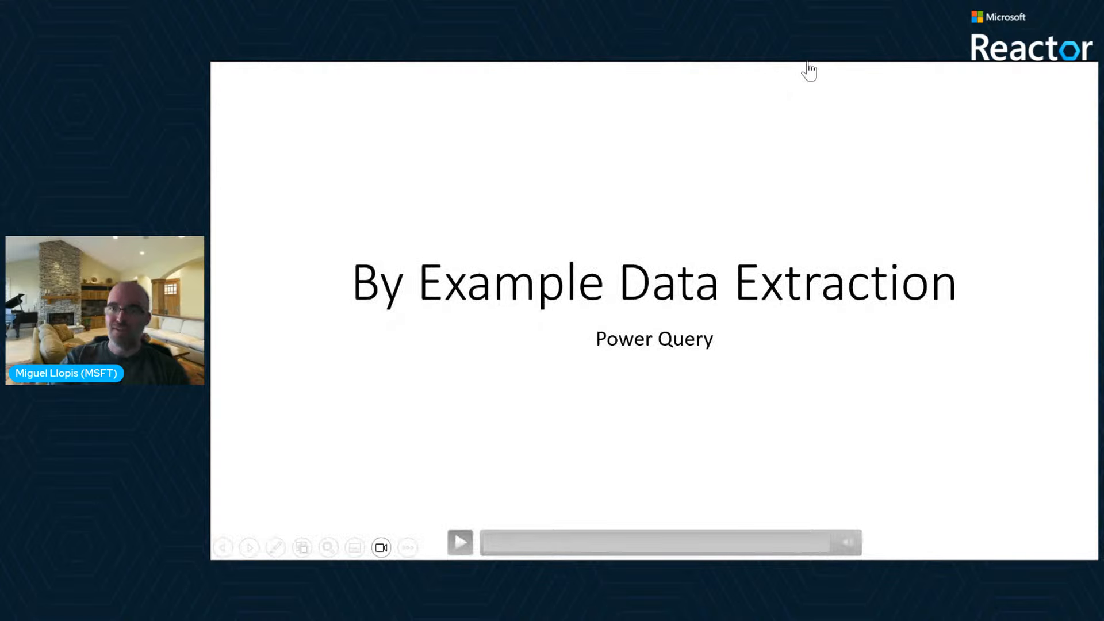
pyautogui.press('Right')
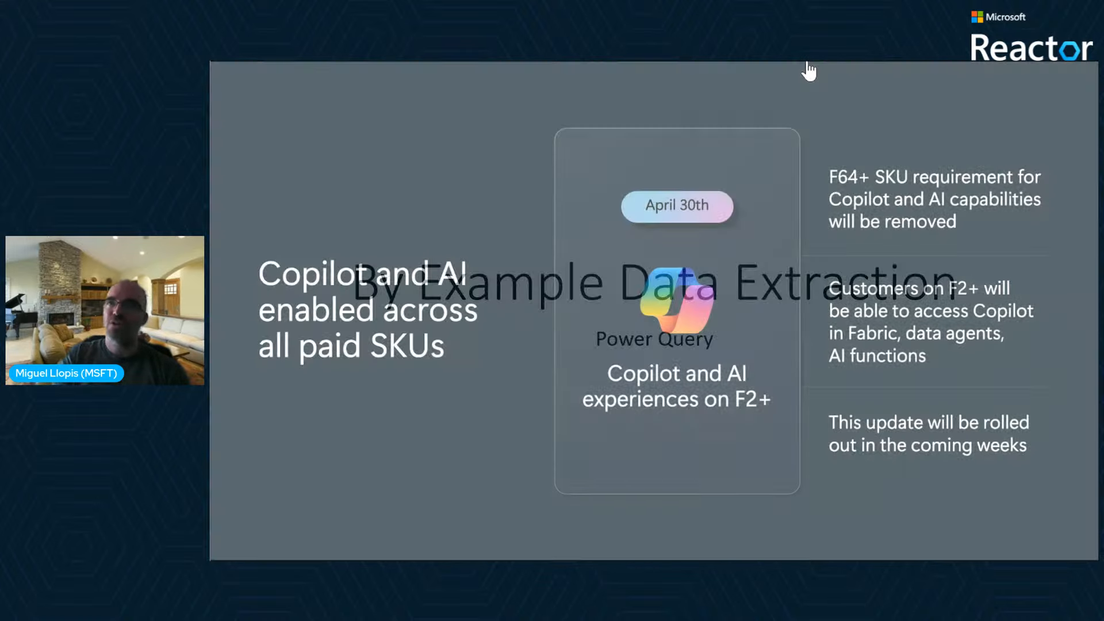
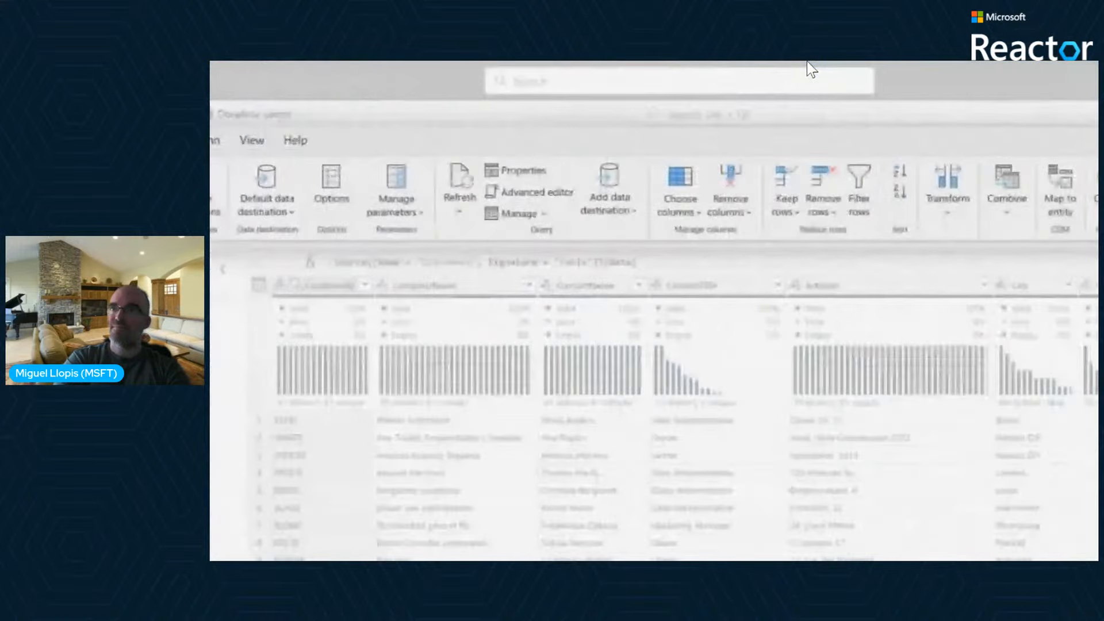
# Send Copilot the prompt "Only keep customer when the Country equals USA" for the Customers query
pyautogui.click(819, 184)
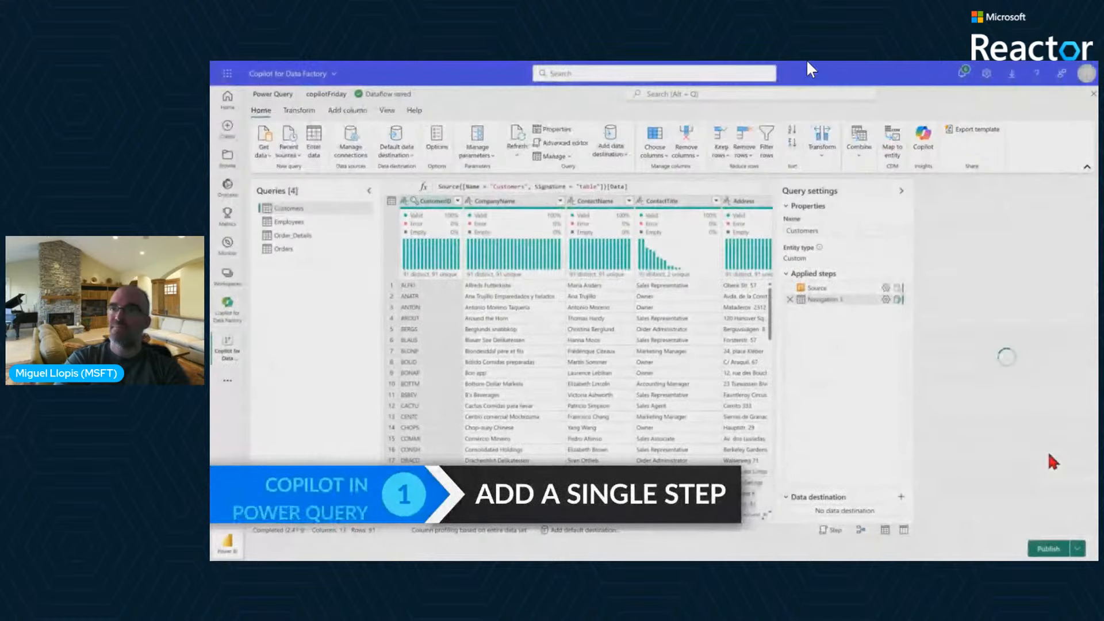
pyautogui.write('Only ke')
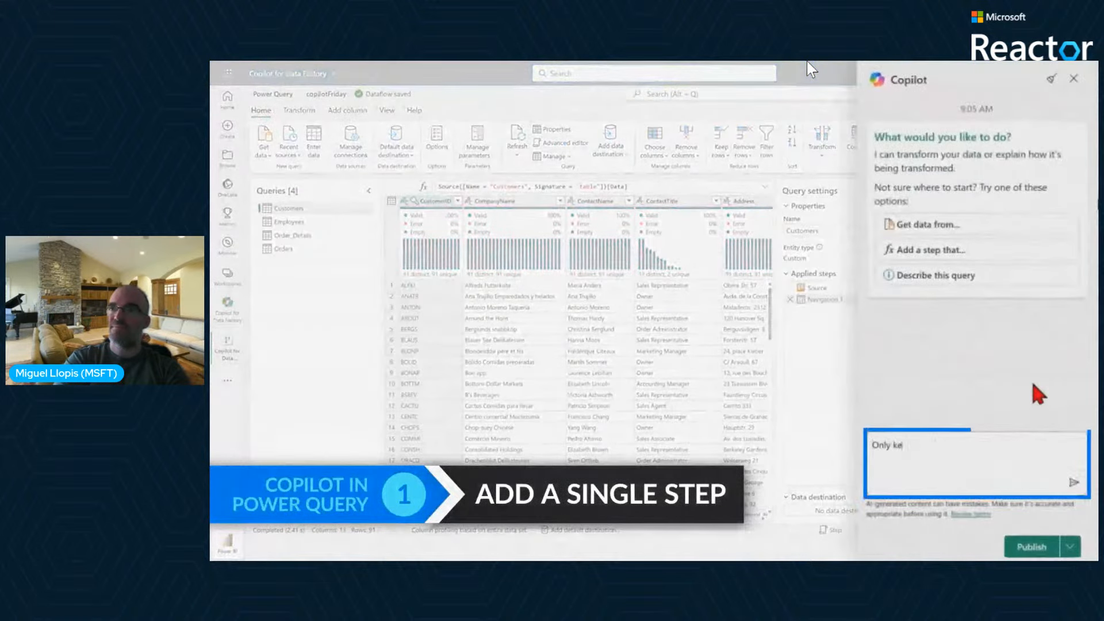
pyautogui.write('ep customer when the Country equals USA')
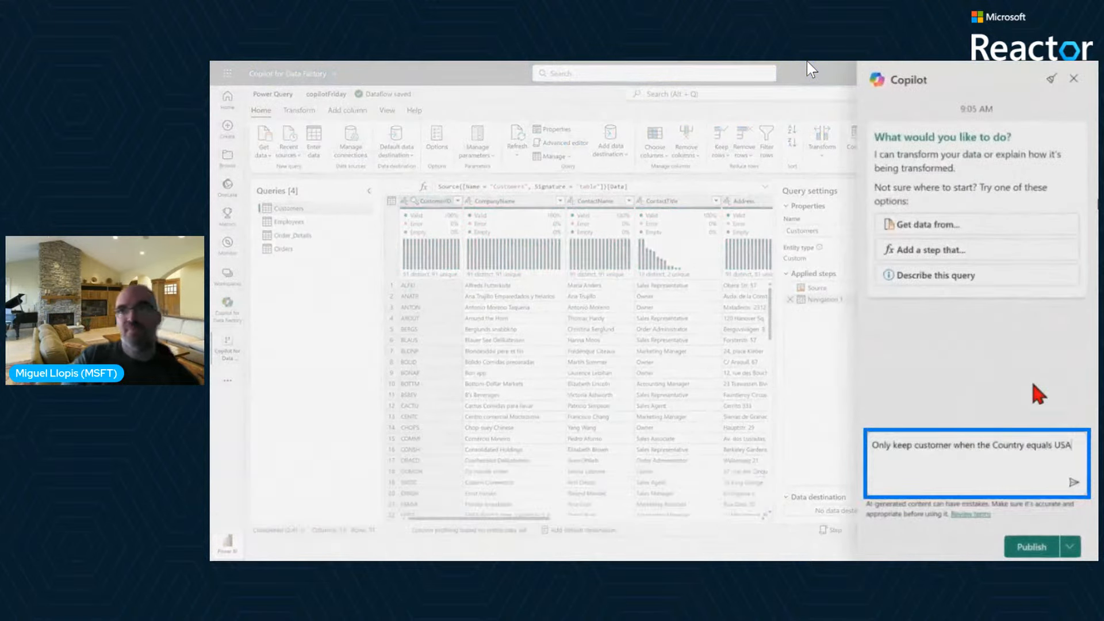
pyautogui.click(1072, 481)
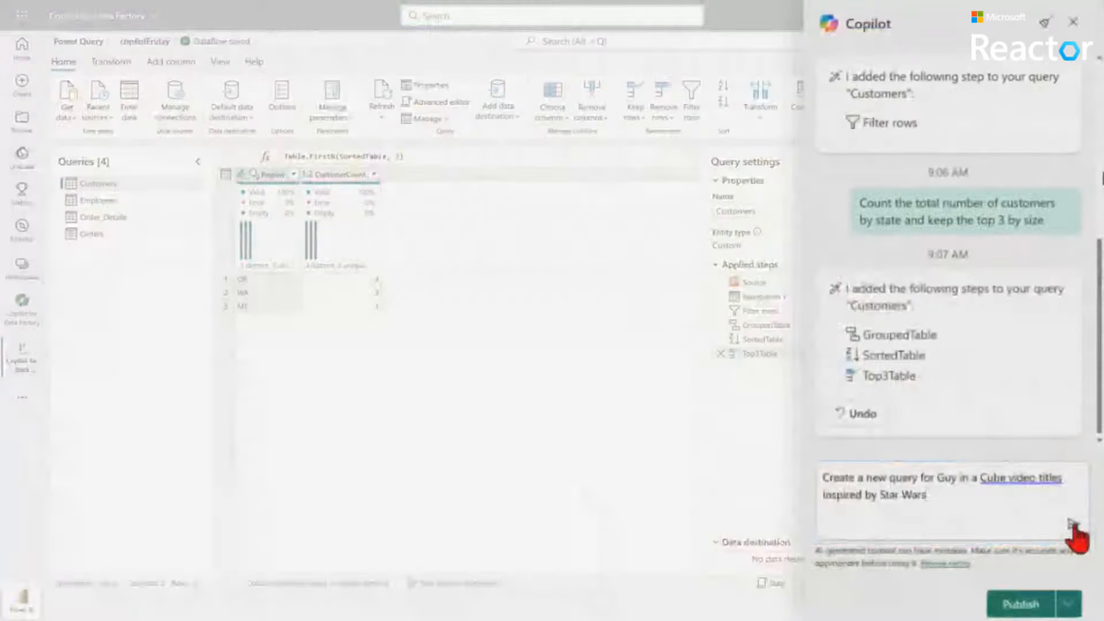
# Send Copilot the prompt "Create a new query for Guy in a Cube video titles inspired by Star Wars"
pyautogui.click(1072, 527)
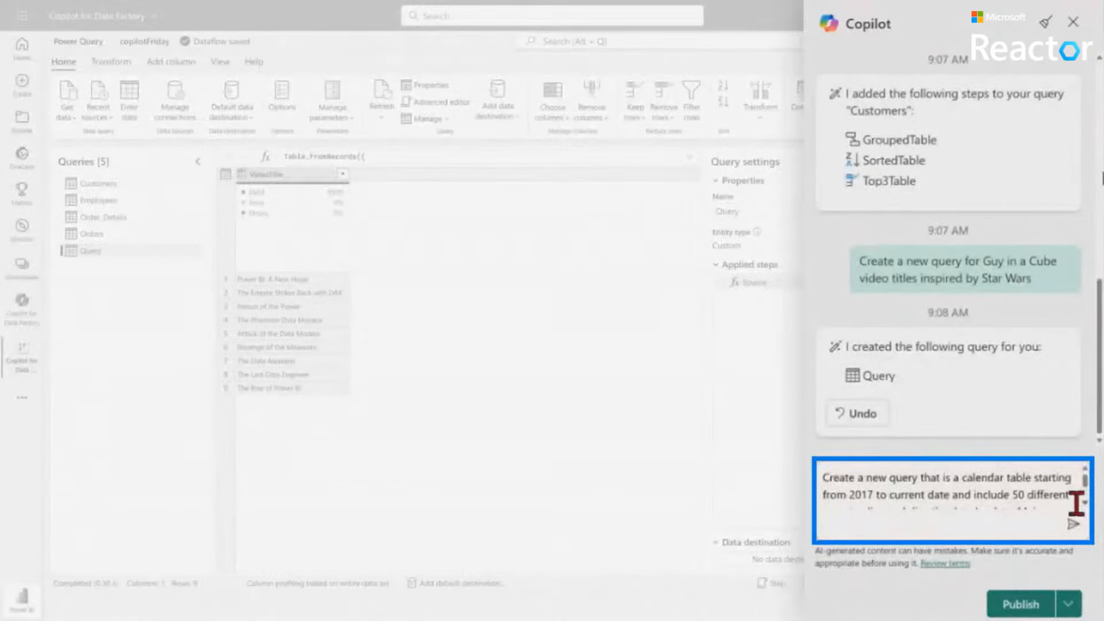
# Ask Copilot to create a calendar table query from 2017 to the current date with 50 ways to slice by date and properly cast columns
pyautogui.scroll(-1, 1076, 503)
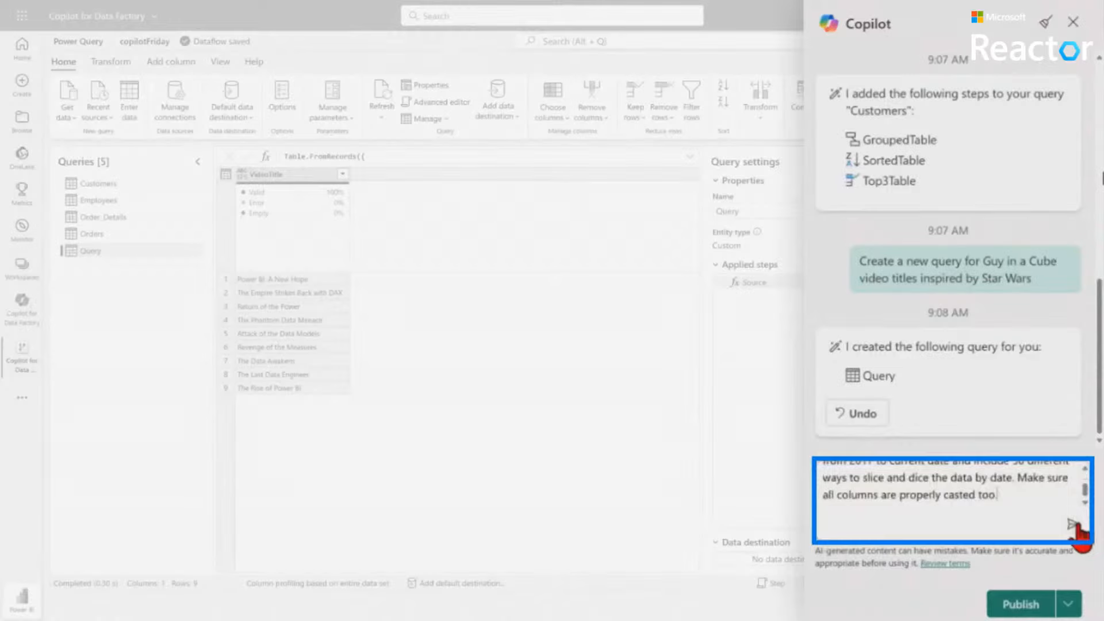
pyautogui.click(1072, 525)
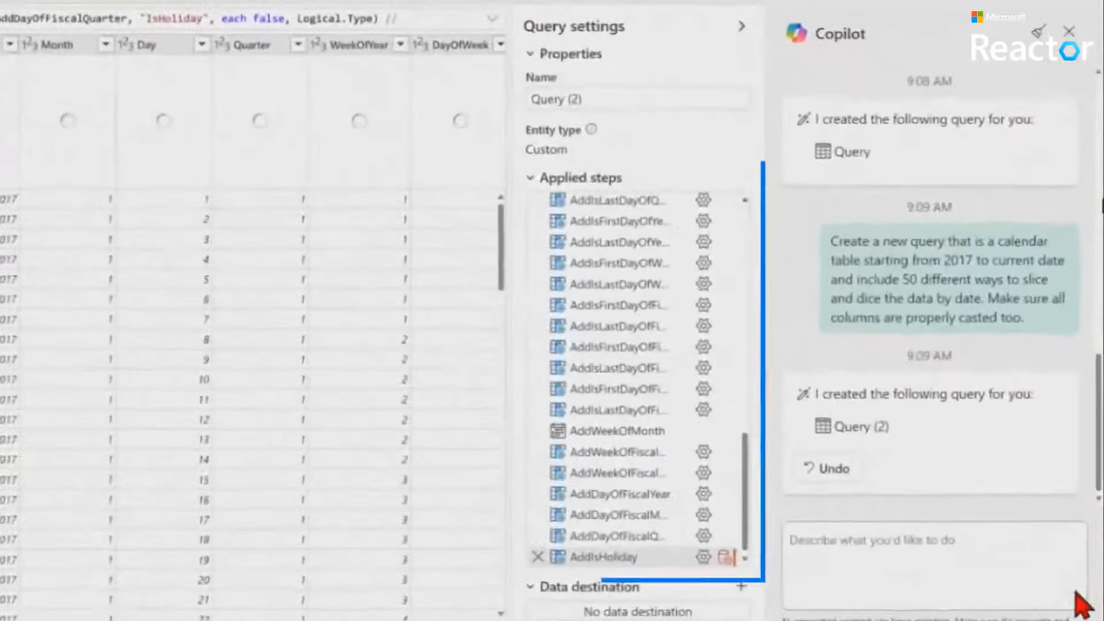
pyautogui.moveTo(738, 491); pyautogui.dragTo(747, 208)
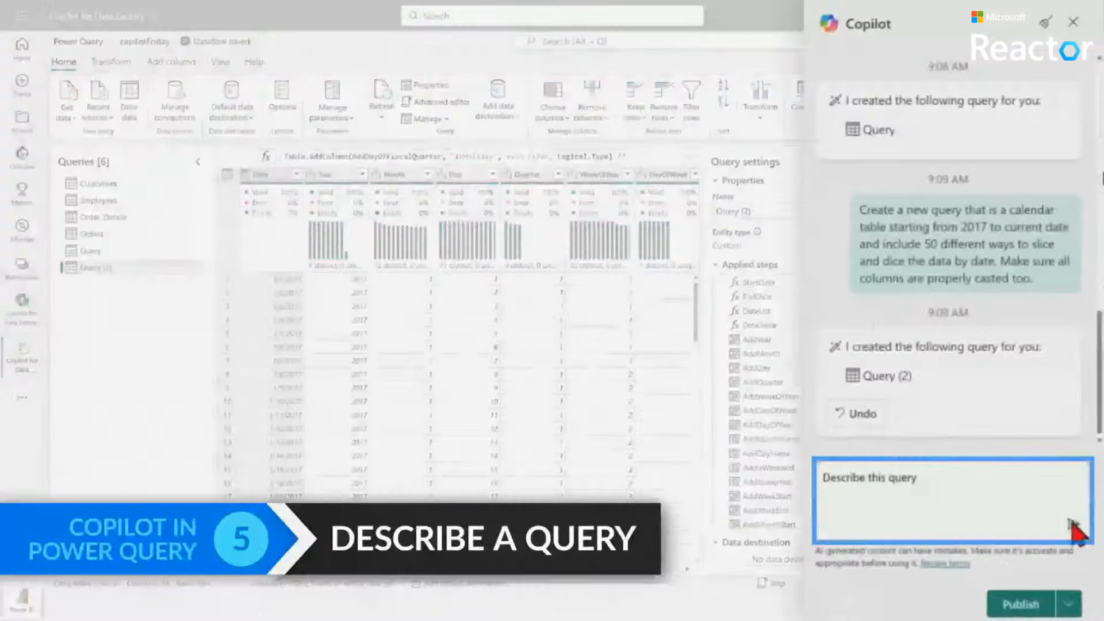
# Send Copilot the prompt "Describe this query" for Query (2) and read through the step descriptions
pyautogui.click(1081, 544)
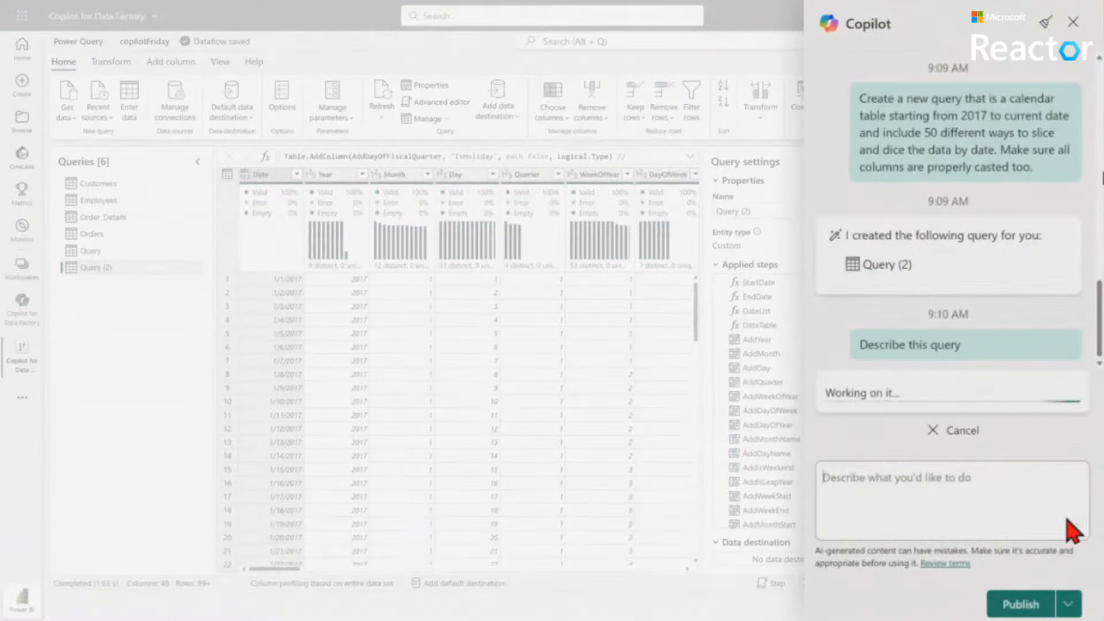
pyautogui.scroll(5, 1089, 311)
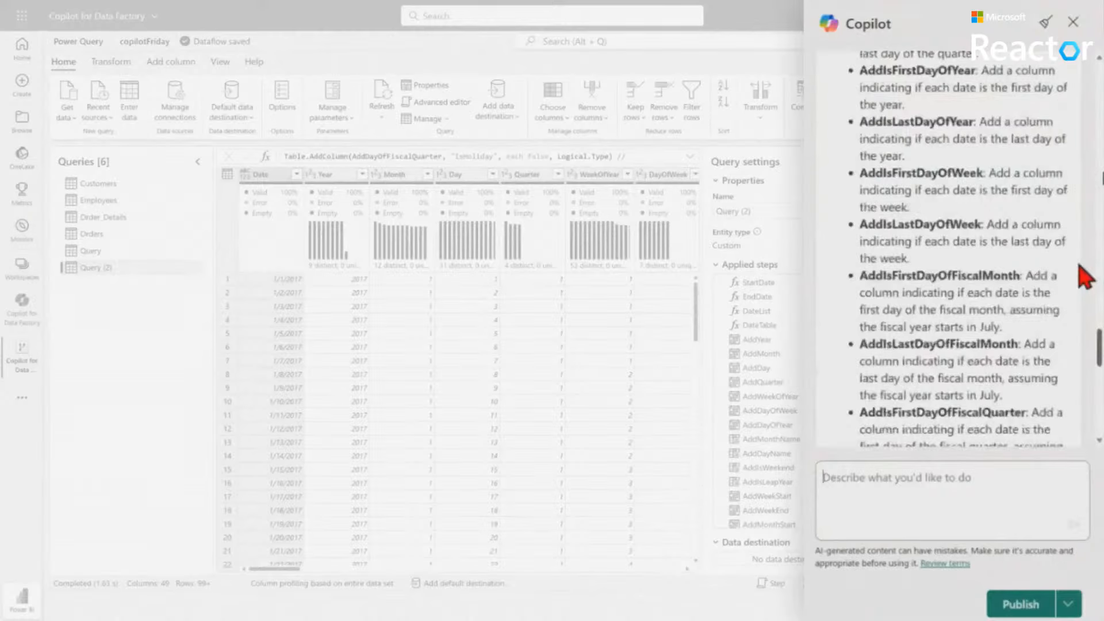
# Add Copilot's generated descriptions to Query (2), overwriting the existing description properties, and look through its applied steps
pyautogui.scroll(10, 1086, 277)
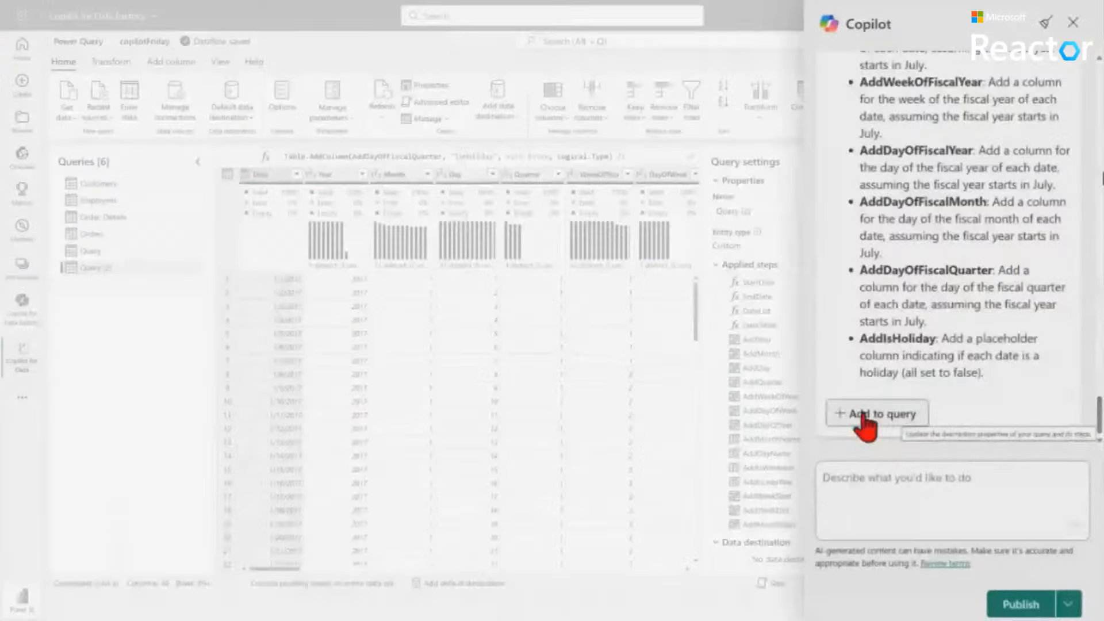
pyautogui.click(848, 482)
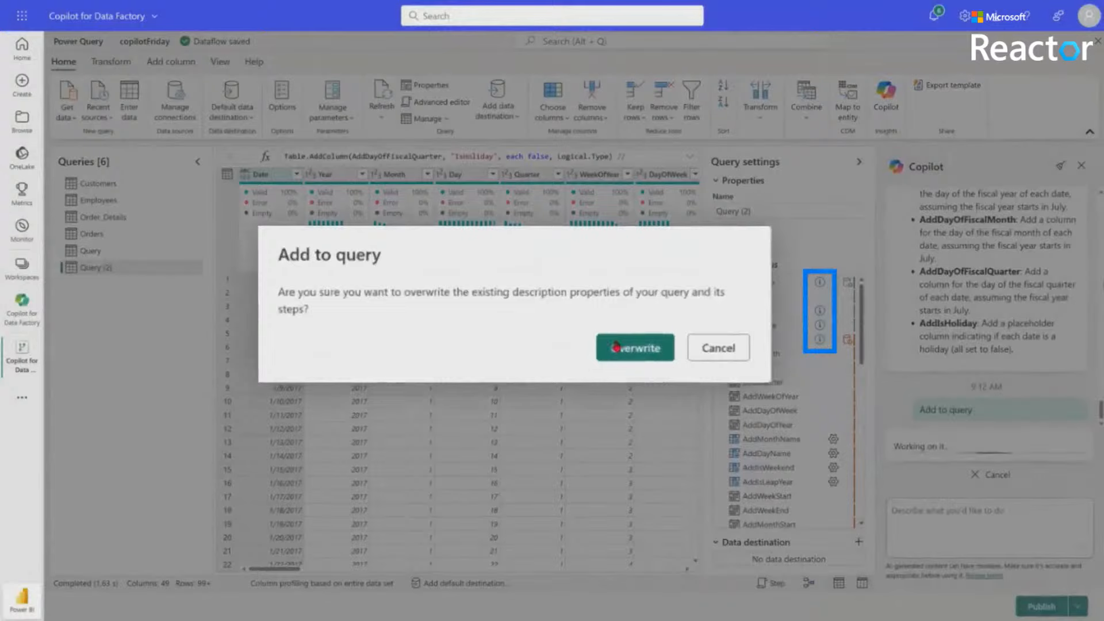
pyautogui.click(643, 353)
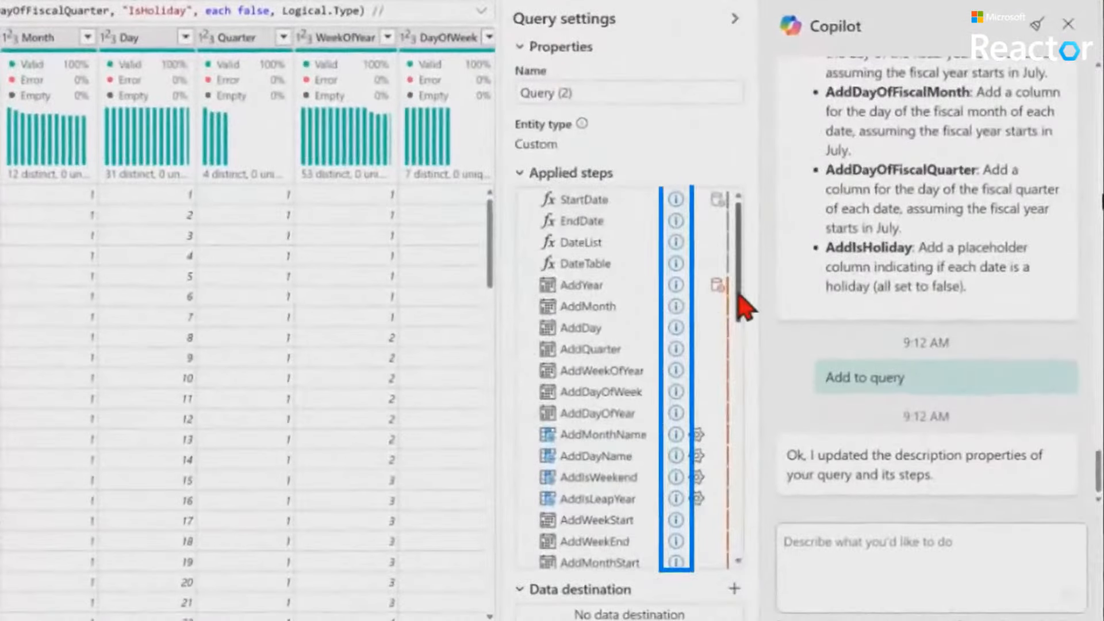
pyautogui.scroll(-10, 787, 345)
pyautogui.moveTo(719, 532); pyautogui.dragTo(709, 539)
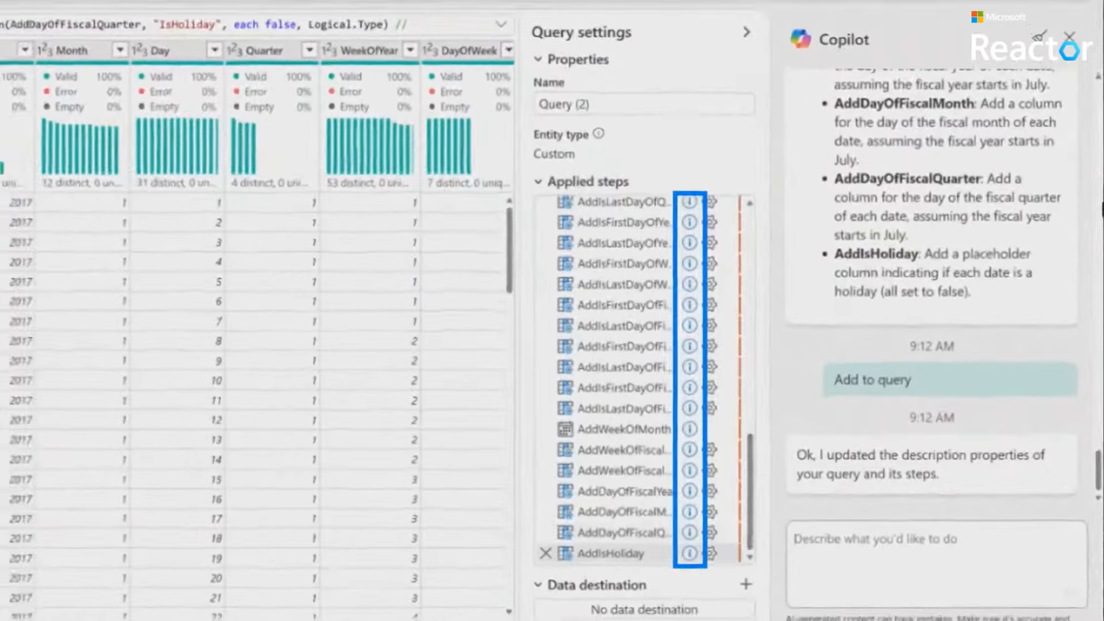
# Open the PowerQueryEverything dataflow and send Copilot the prompt "Only keep married customers" for the DimCustomers query
pyautogui.moveTo(165, 272)
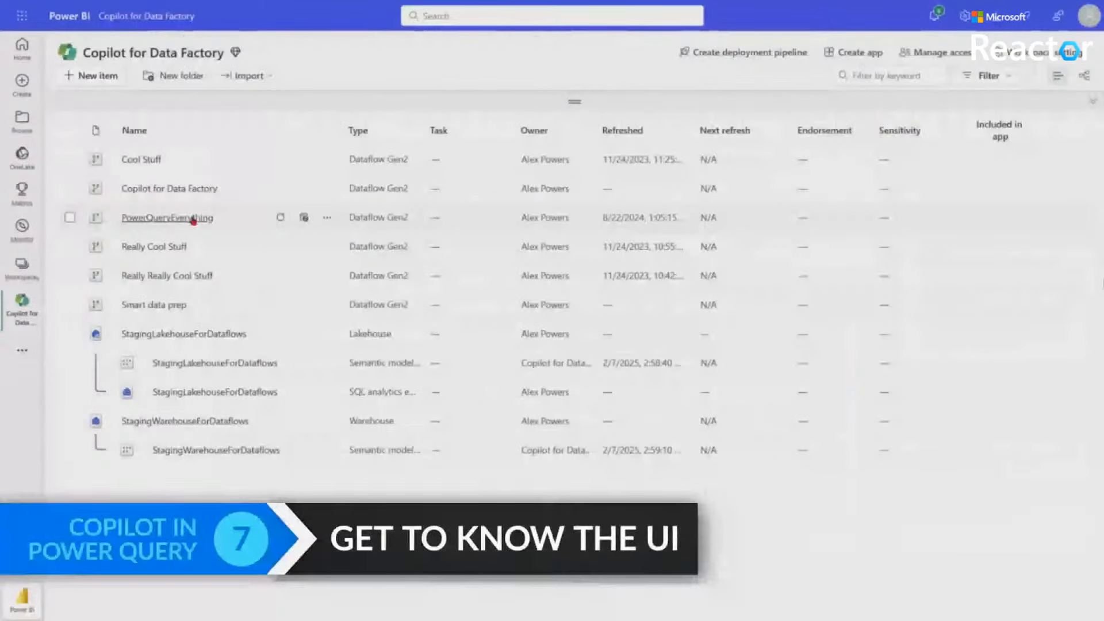
pyautogui.click(193, 218)
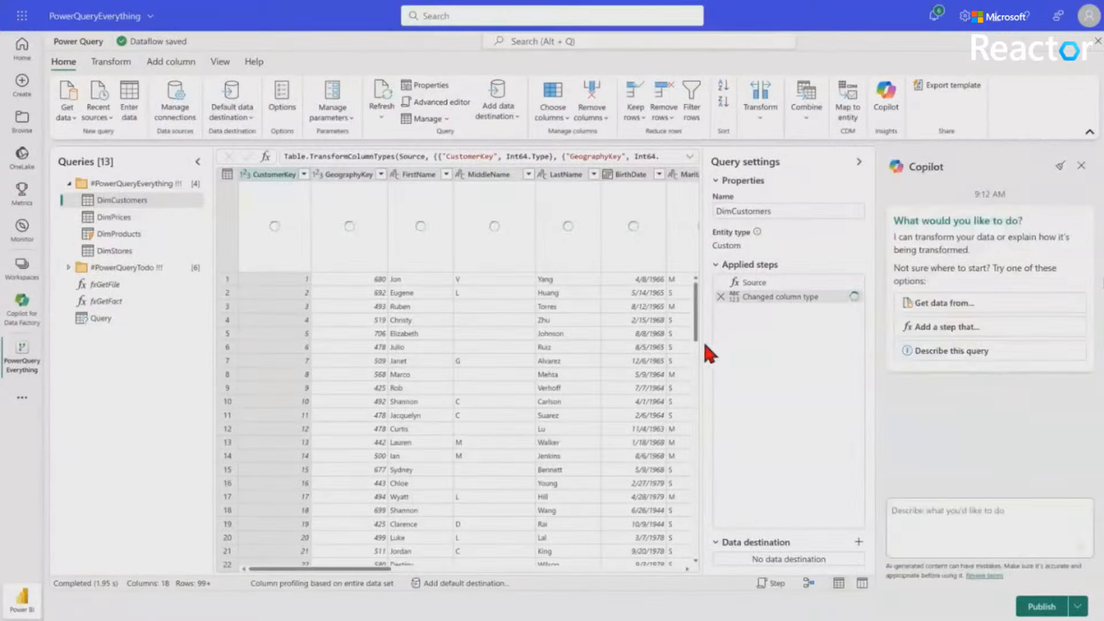
pyautogui.click(858, 161)
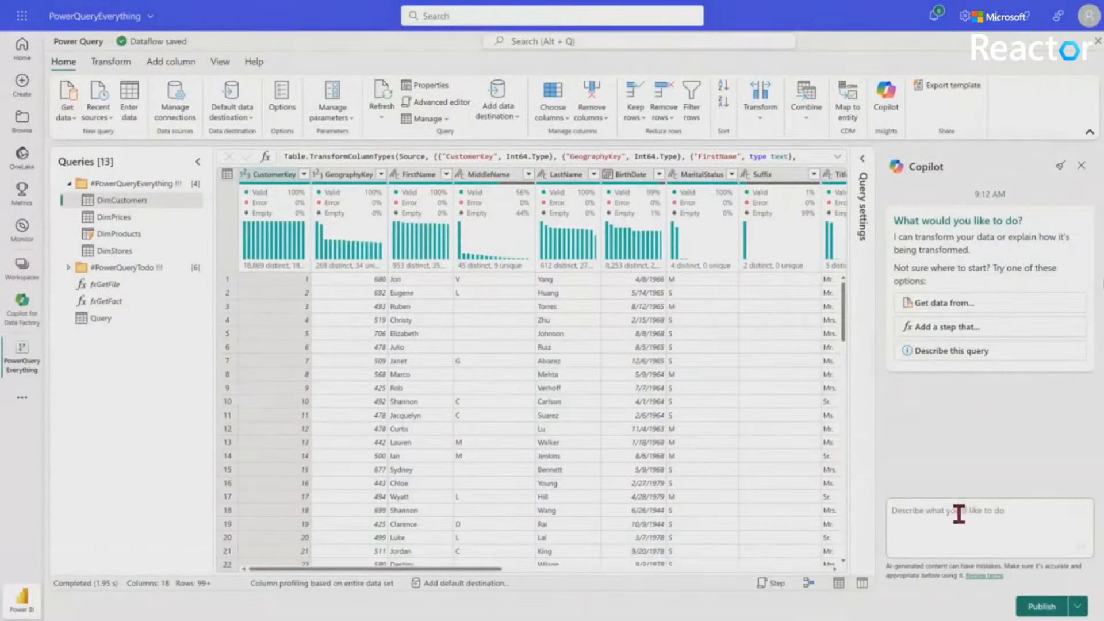
pyautogui.click(958, 513)
pyautogui.write('Only keep married customers')
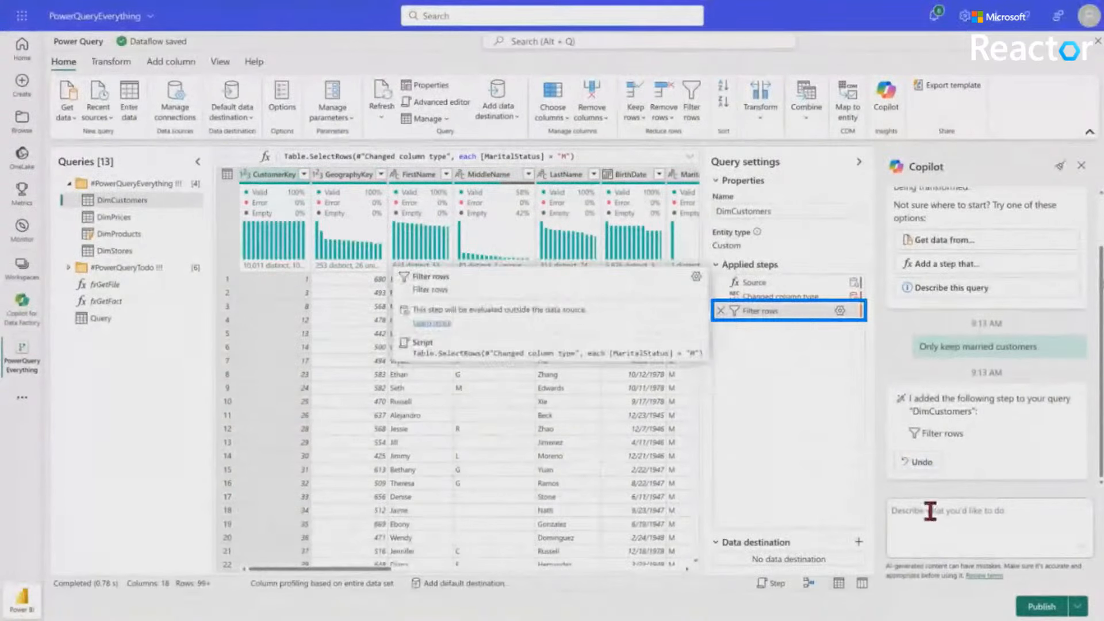
# Send Copilot the prompt "Create new columns that are the login by username and company" for DimCustomers
pyautogui.click(931, 507)
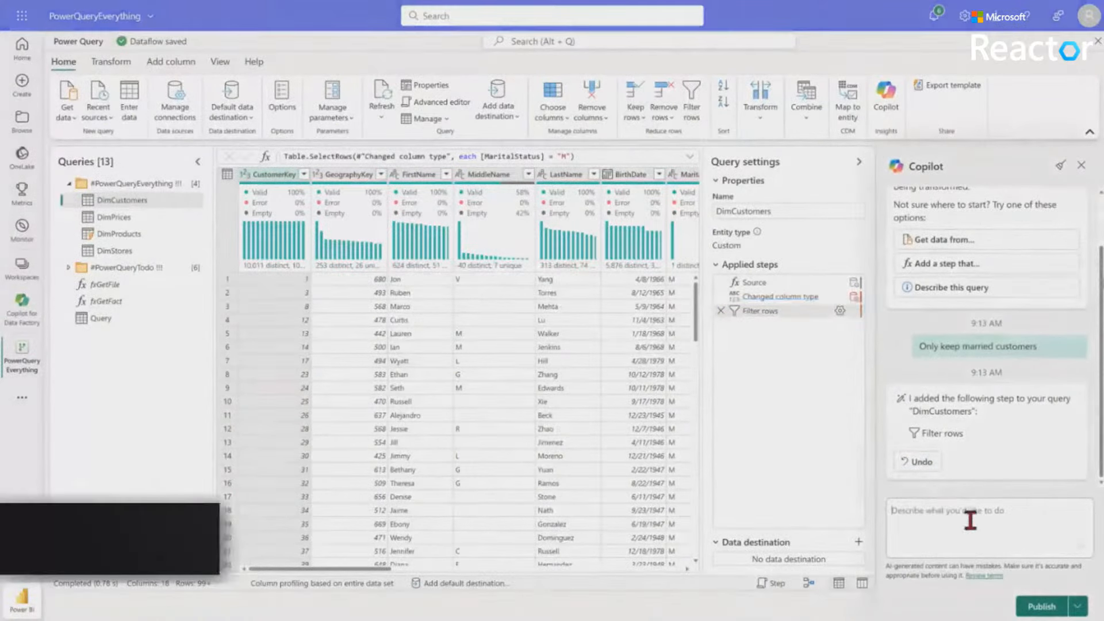
pyautogui.write('Create new columns th')
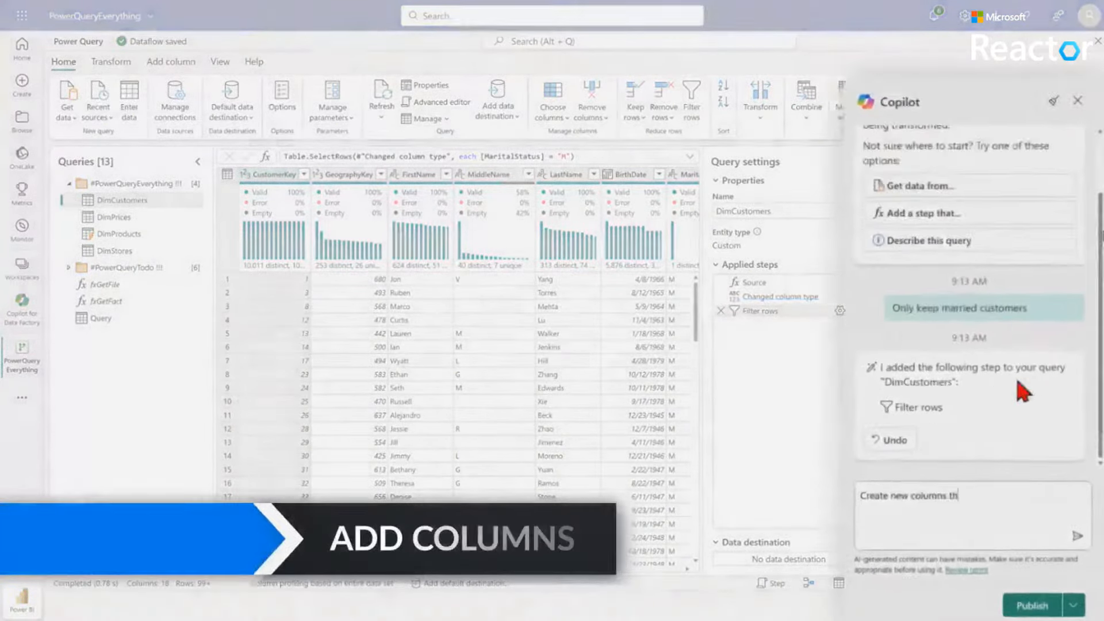
pyautogui.write('at are the login by username and company')
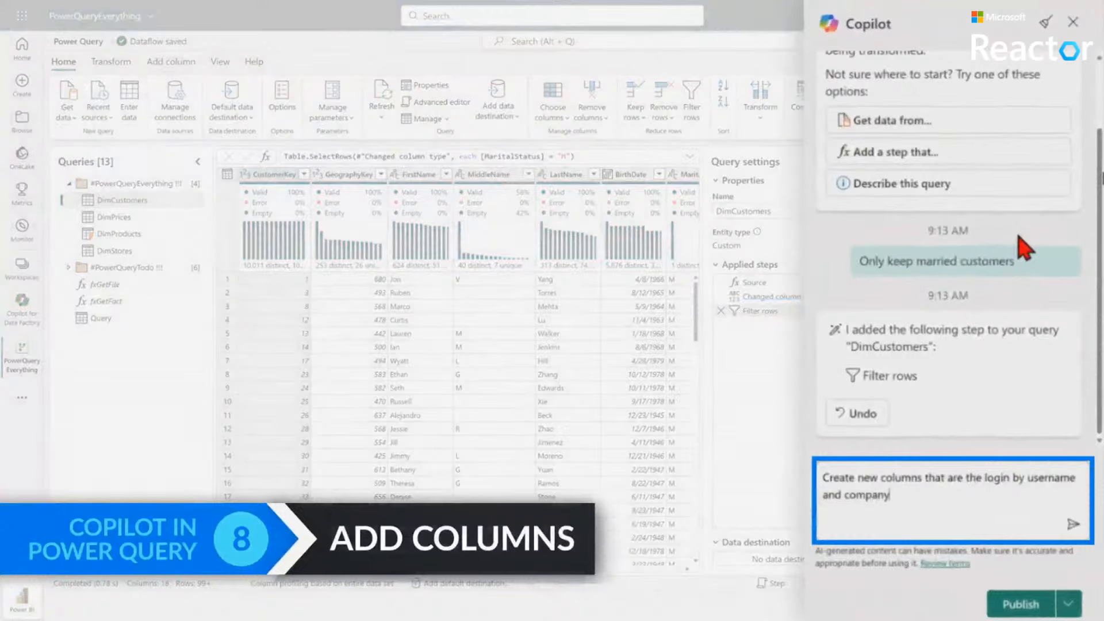
pyautogui.click(1072, 523)
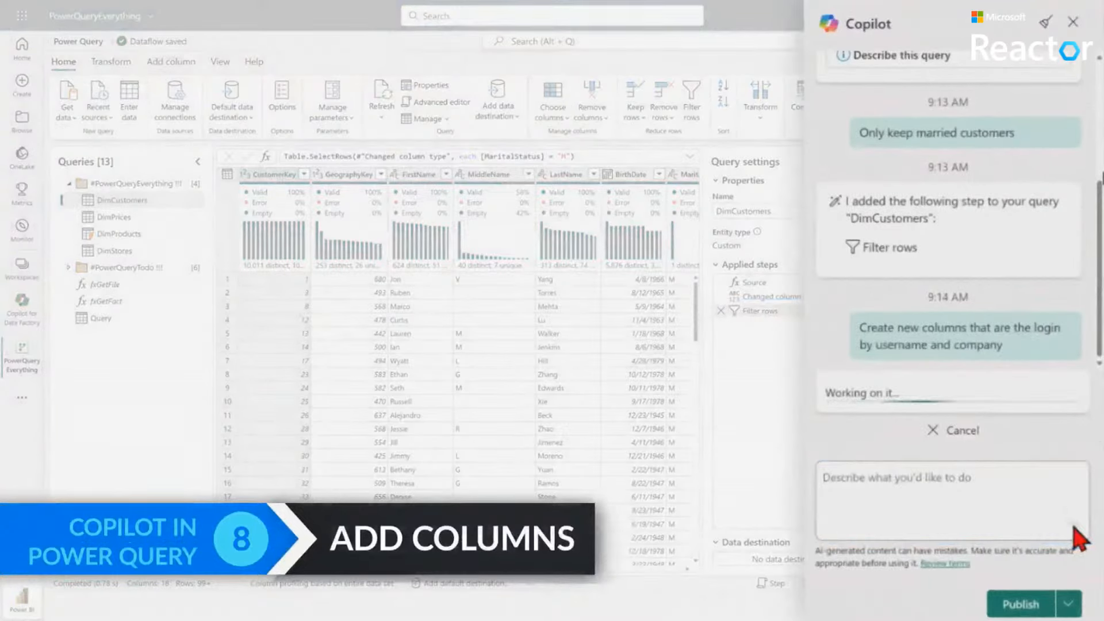
# Ask Copilot to keep the DimCustomers rows where Education is Bachelors, Occupation is Professional and Title is Mrs
pyautogui.moveTo(499, 568); pyautogui.dragTo(543, 566)
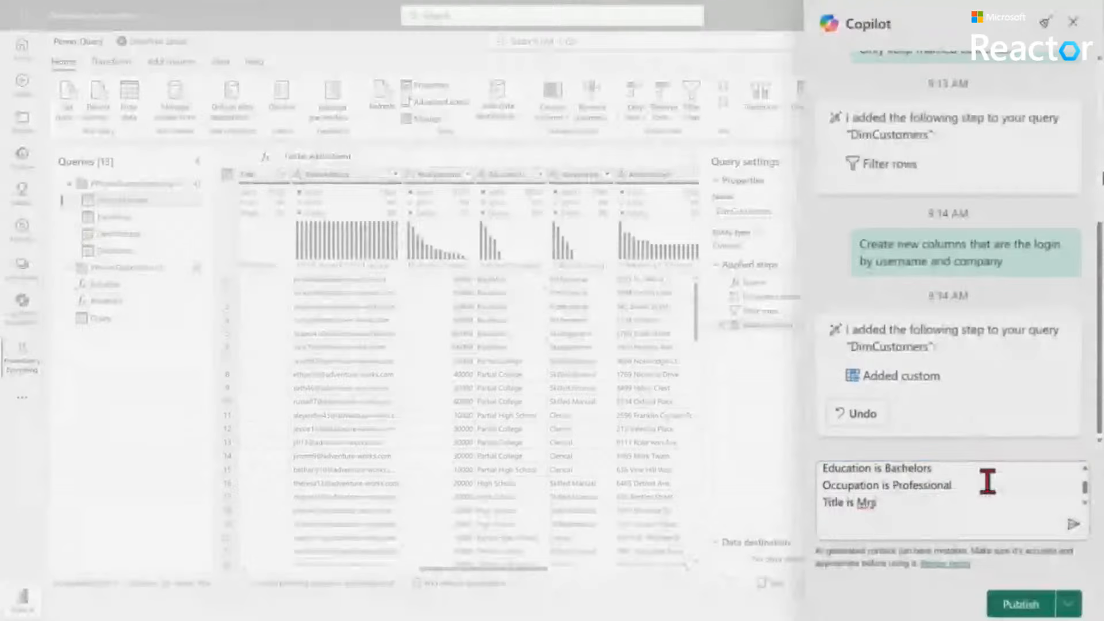
pyautogui.click(1072, 524)
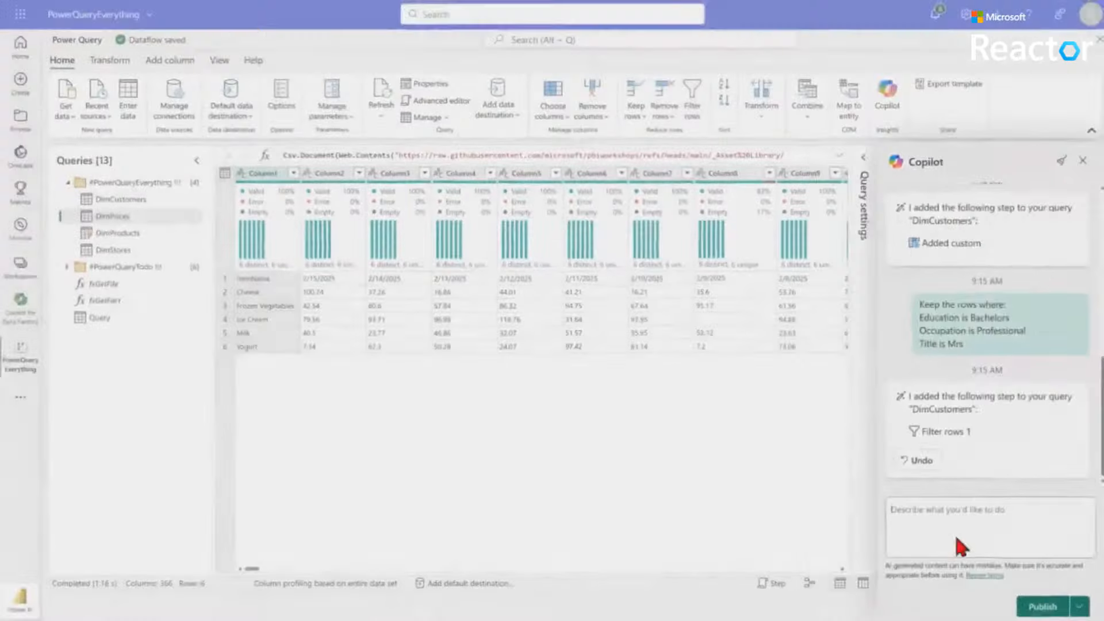
# Ask Copilot to promote DimPrices headers, unpivot all columns except items, correct data types, name headers Item, Date, Amount, and sort by amount descending
pyautogui.write('Do everything in')
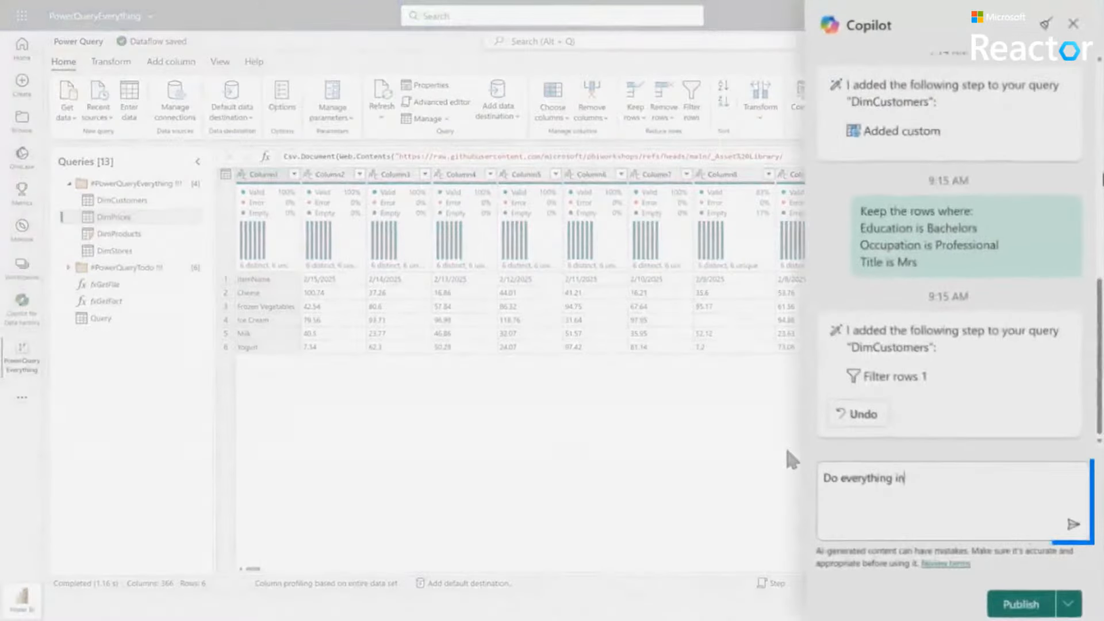
pyautogui.write('this list:')
pyautogui.hotkey('shift', 'Return')
pyautogui.write('1. Make the first row my headers and then turn all my columns into rows, expect for')
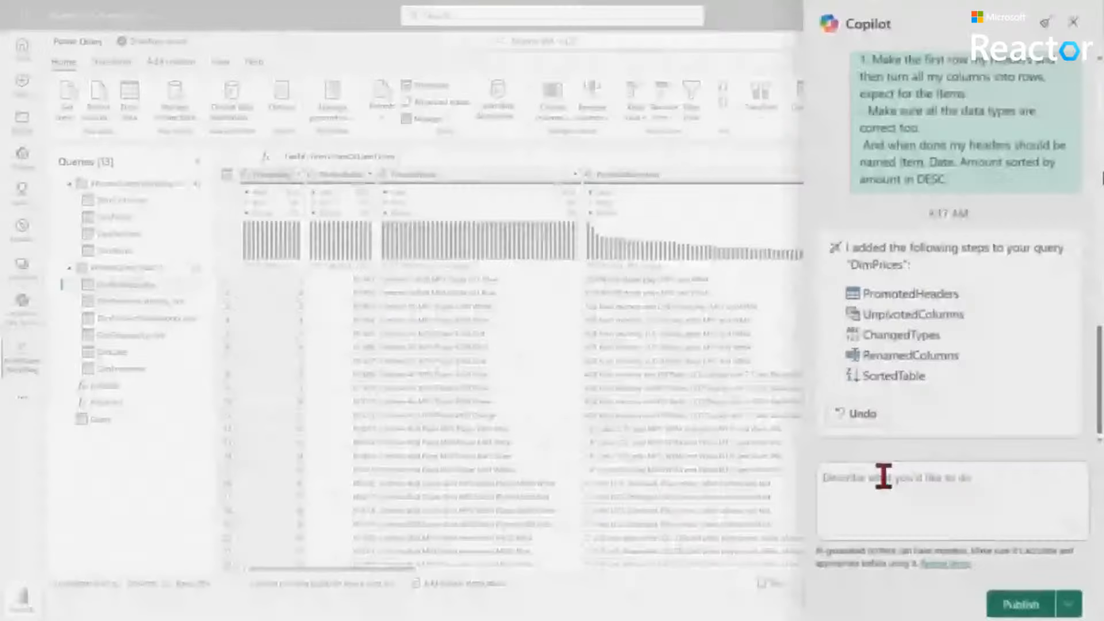
# Ask Copilot to keep ProductKey in DimProduct_raw but dynamically remove column names with key, id or label suffixes, and inspect the added step's script
pyautogui.click(881, 475)
pyautogui.write('Keep th')
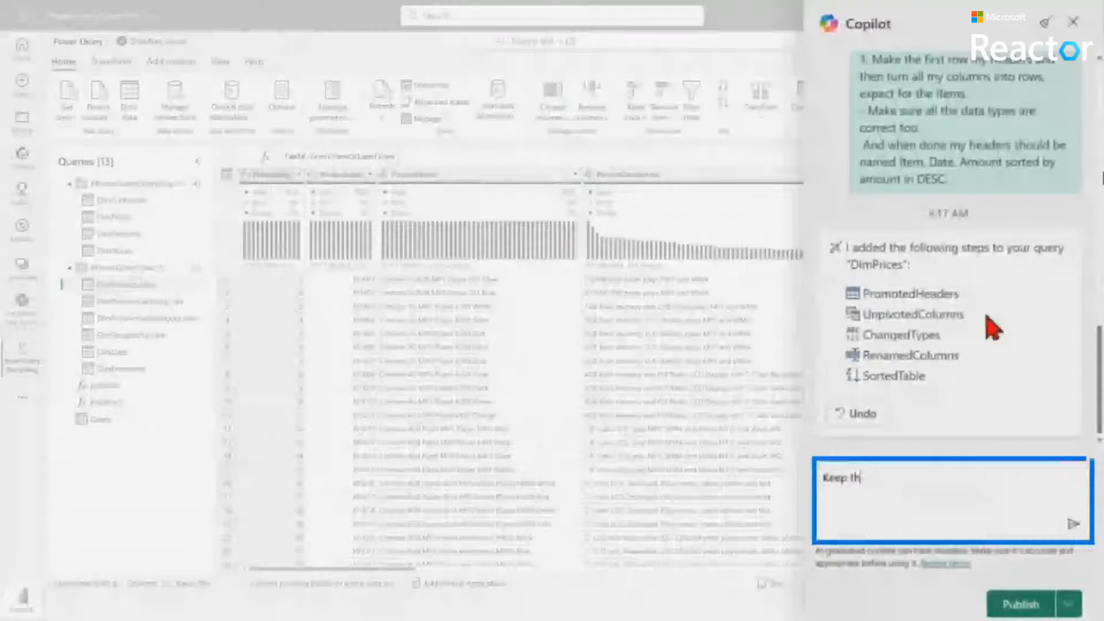
pyautogui.write('e ProductKey in my table, but dynamically remo')
pyautogui.write('ve any column names with key, id or label suffixes.')
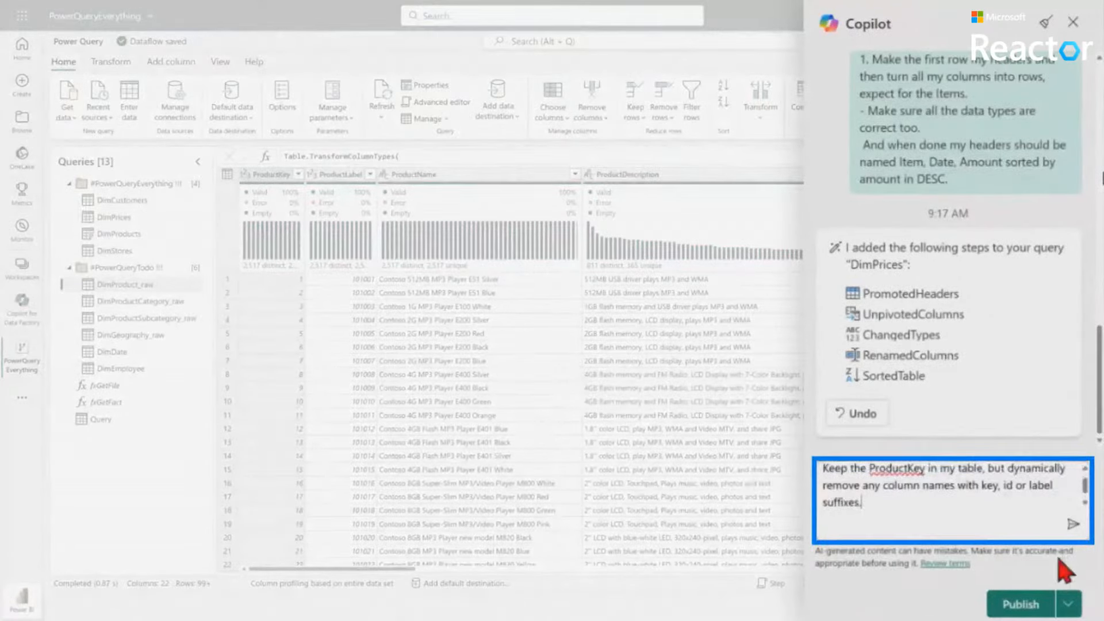
pyautogui.click(1070, 527)
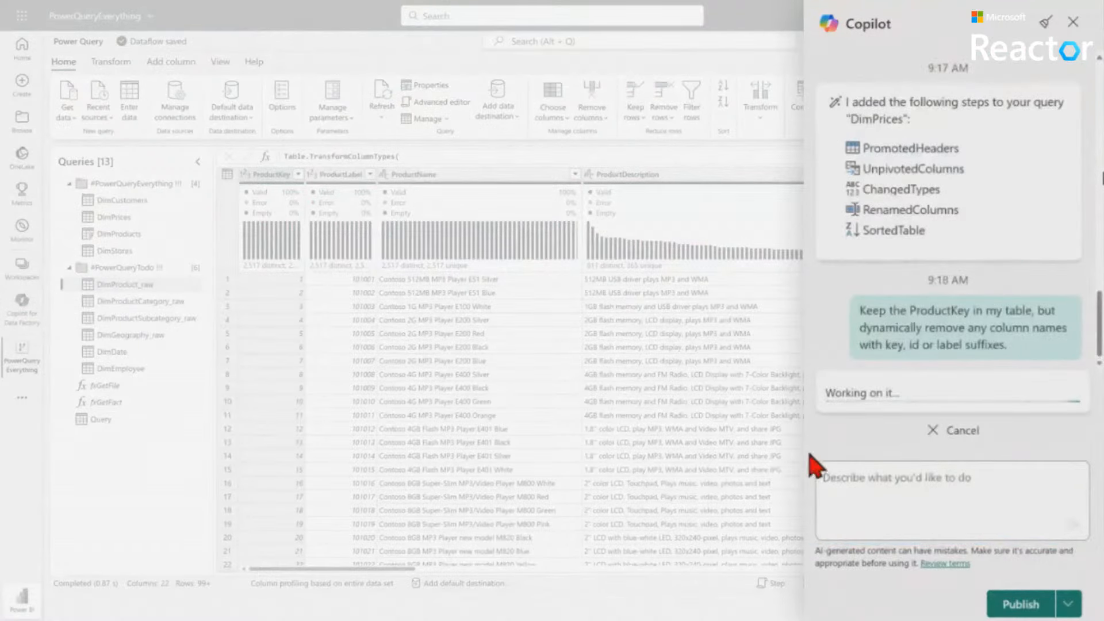
pyautogui.moveTo(884, 387)
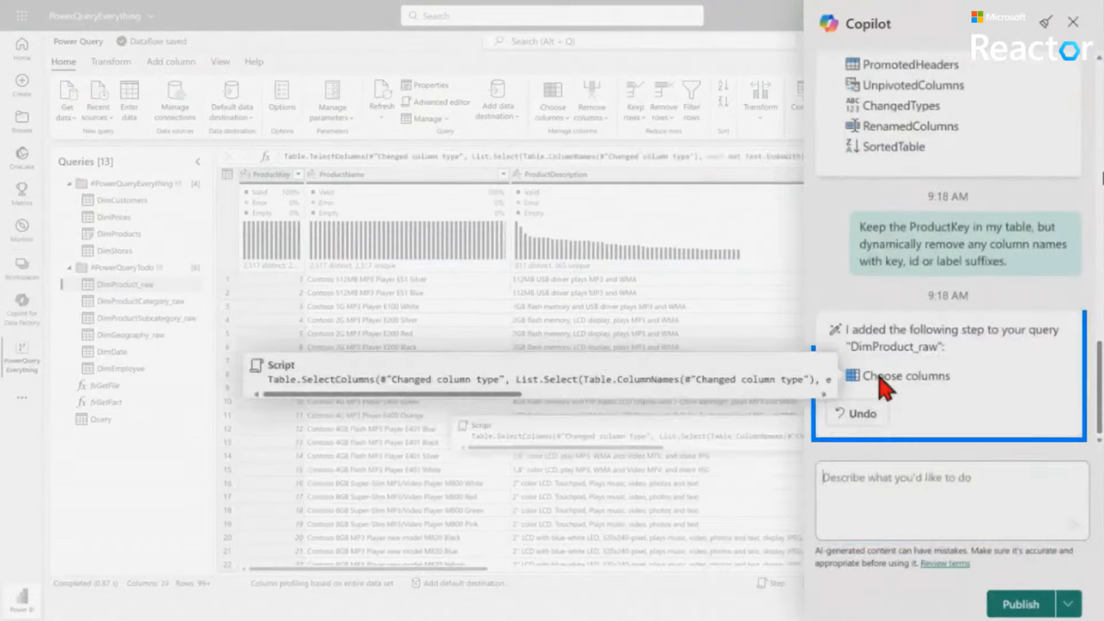
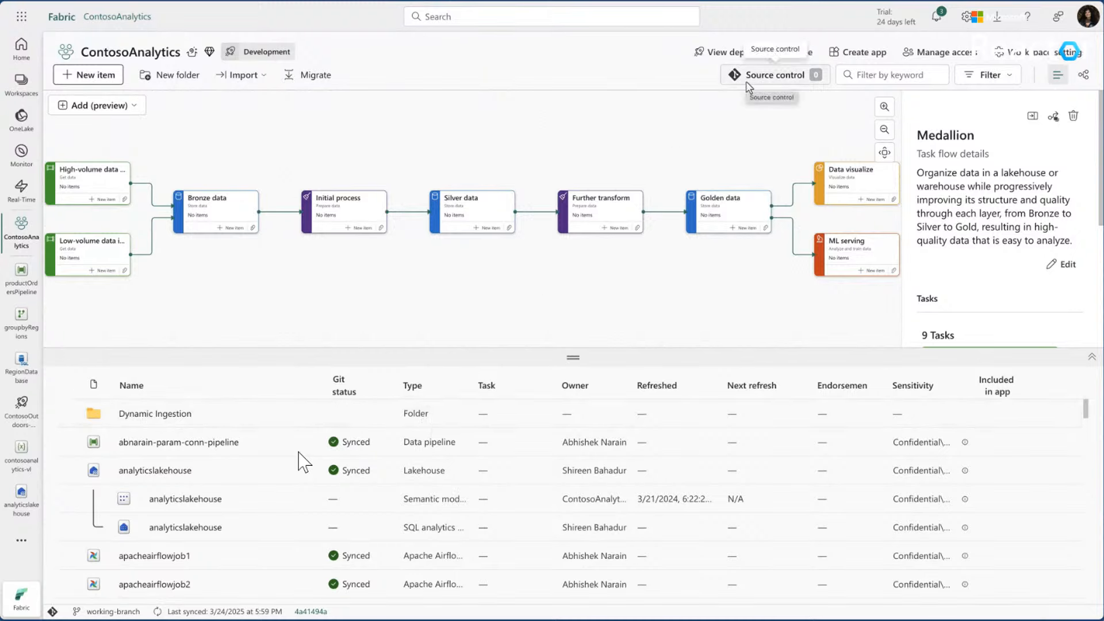
# Create a new Dataflow Gen2 named ca-transforms in the ContosoAnalytics workspace with Git integration, deployment pipelines and Public API scenarios enabled
pyautogui.click(87, 79)
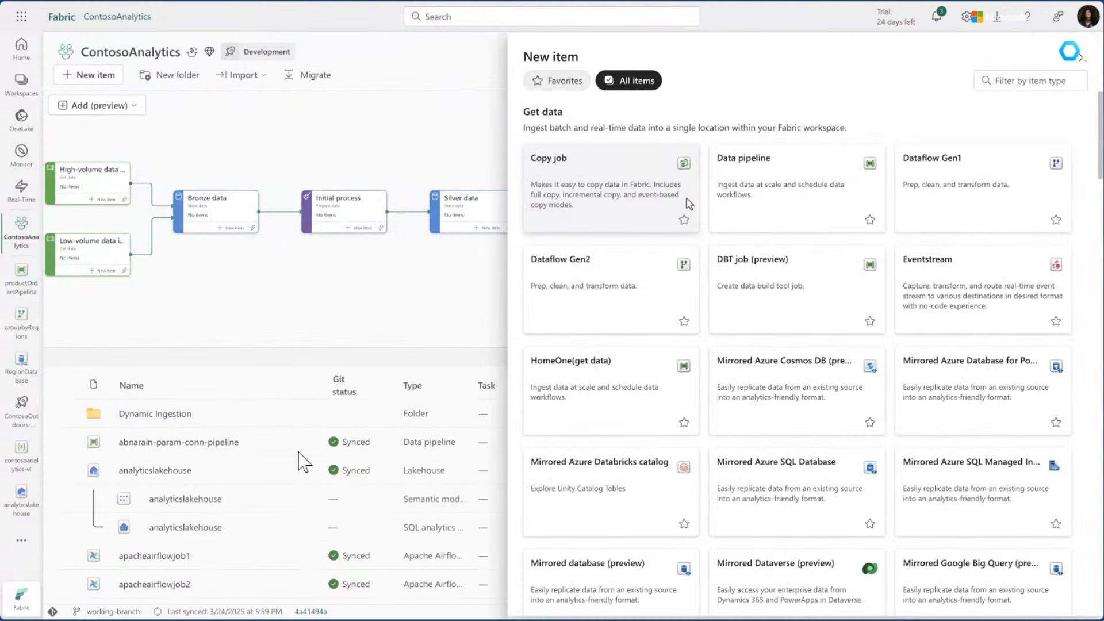
pyautogui.click(675, 267)
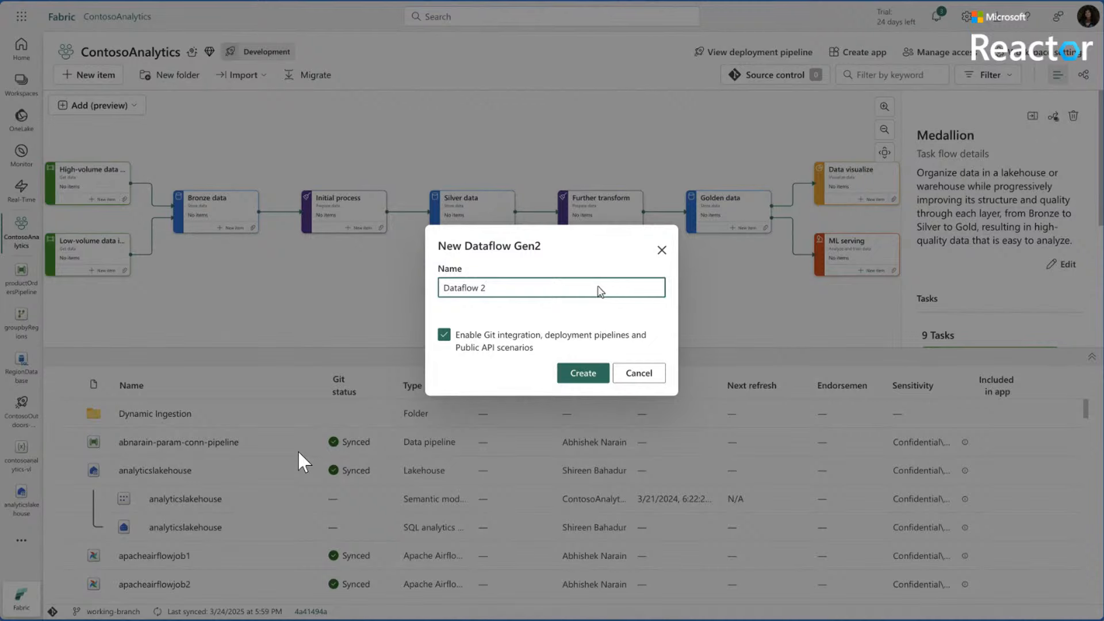
pyautogui.moveTo(544, 289); pyautogui.dragTo(438, 291)
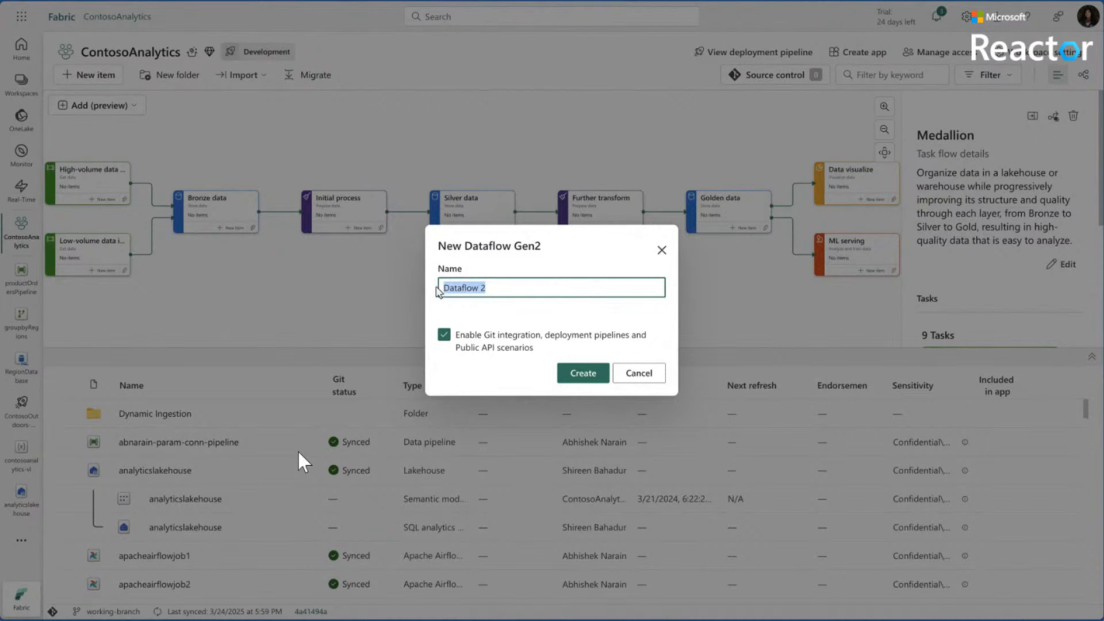
pyautogui.write('ca-transforms')
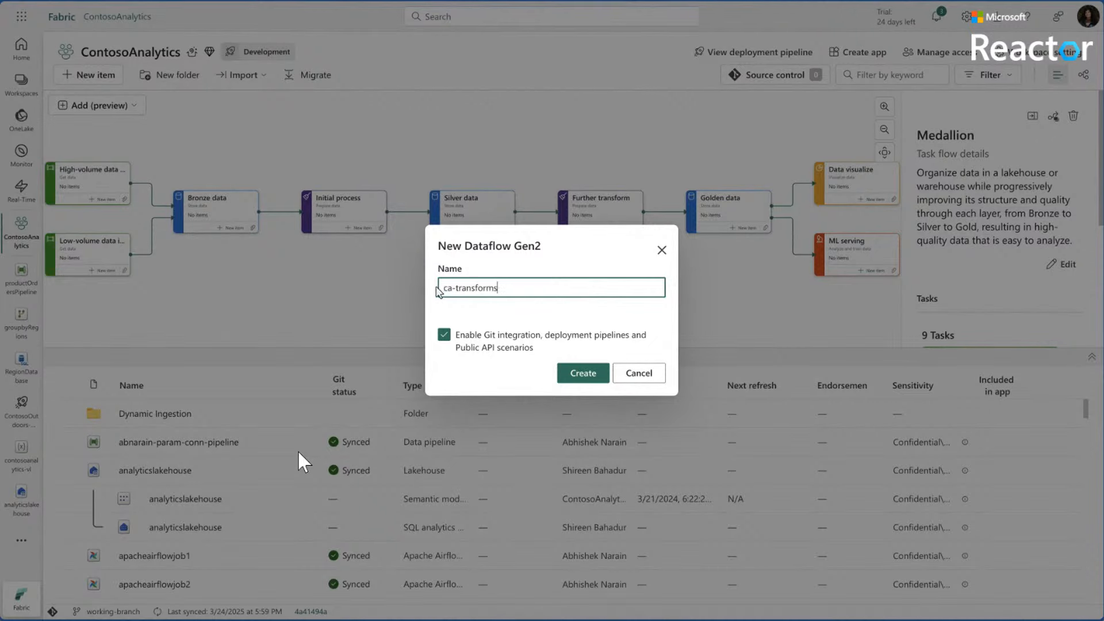
pyautogui.click(576, 374)
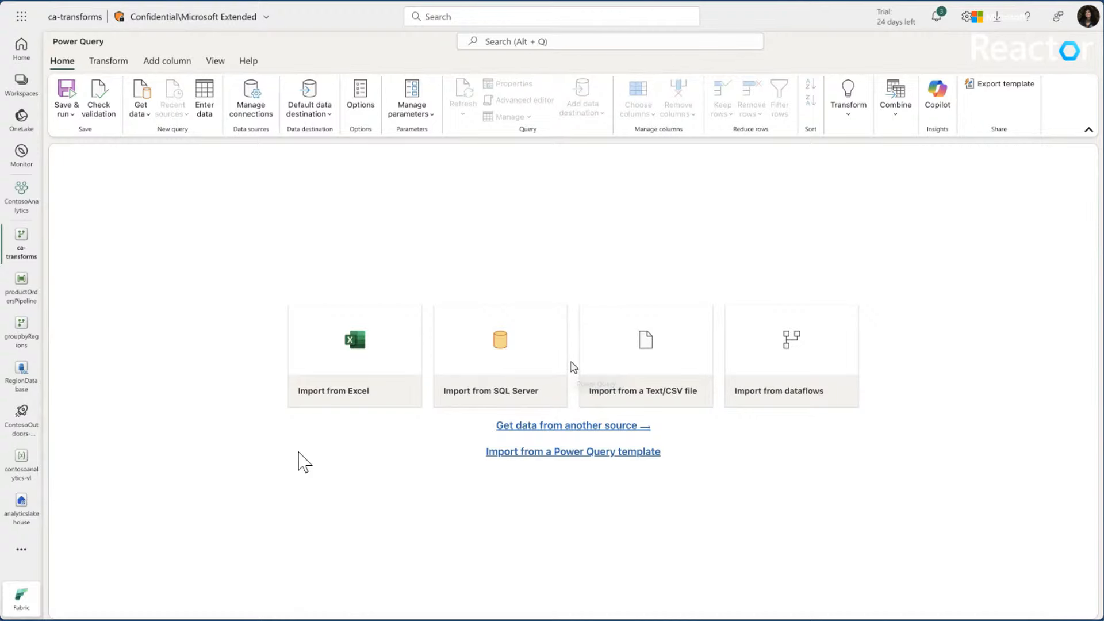
pyautogui.click(1088, 130)
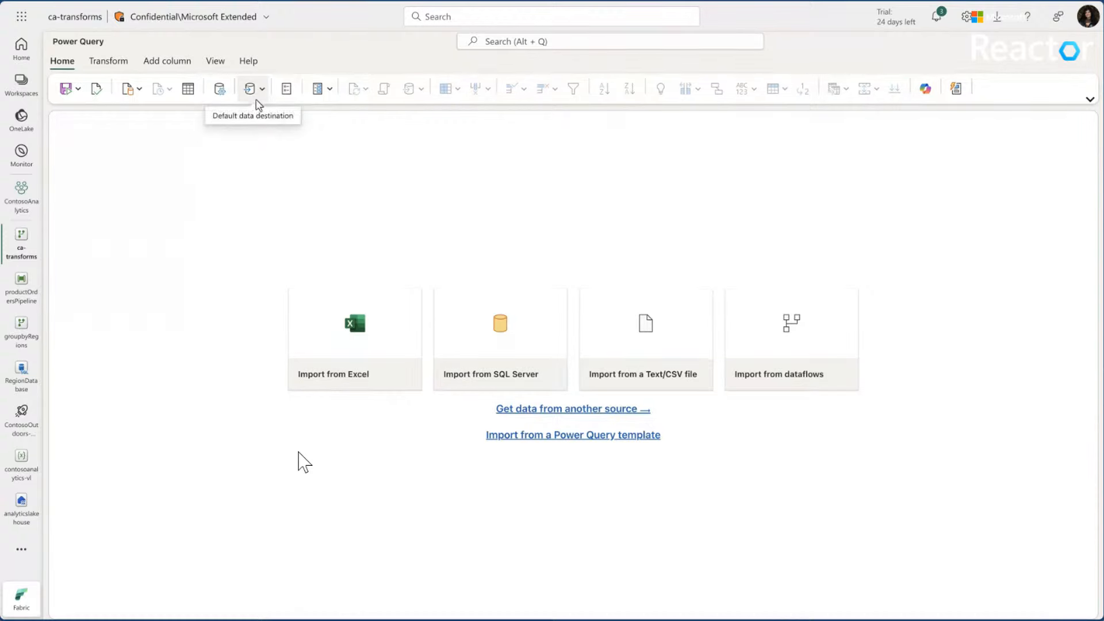
pyautogui.click(1090, 101)
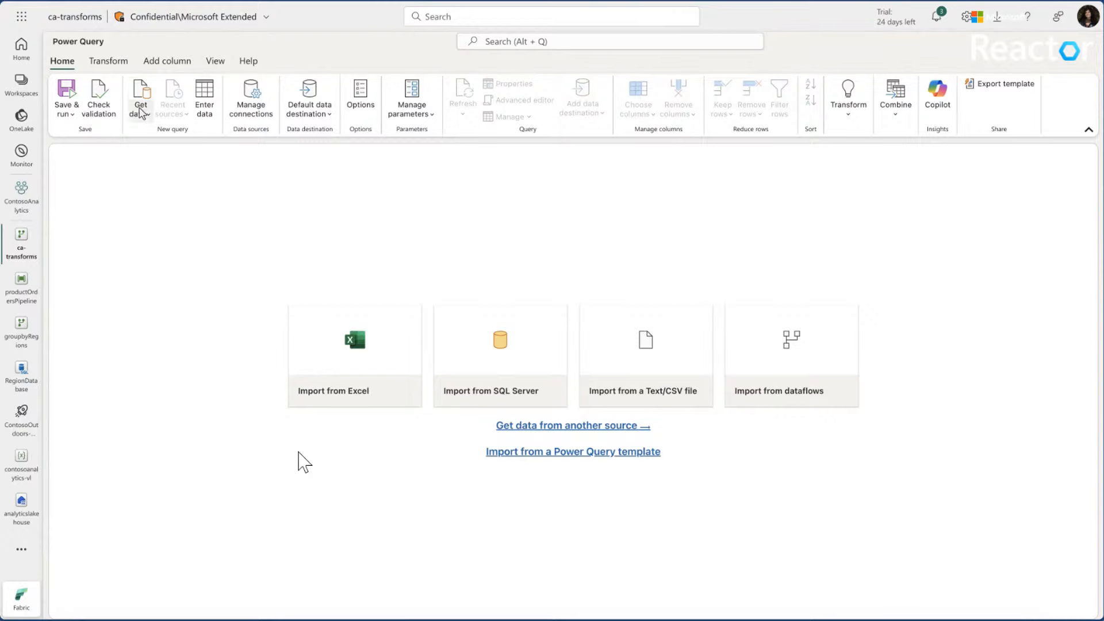
pyautogui.click(75, 117)
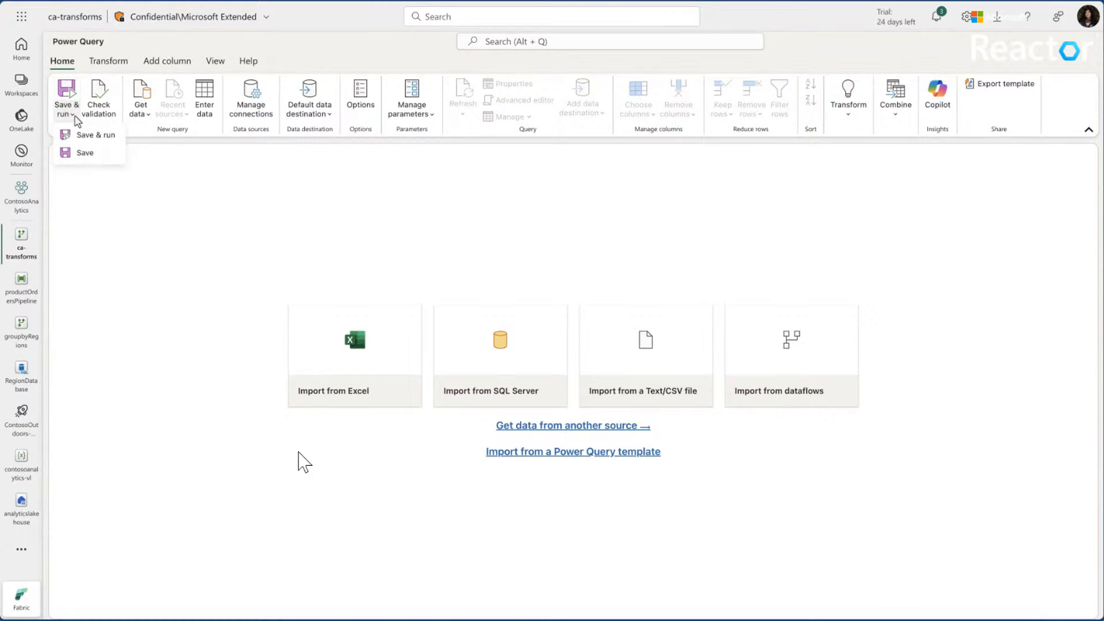
pyautogui.click(85, 155)
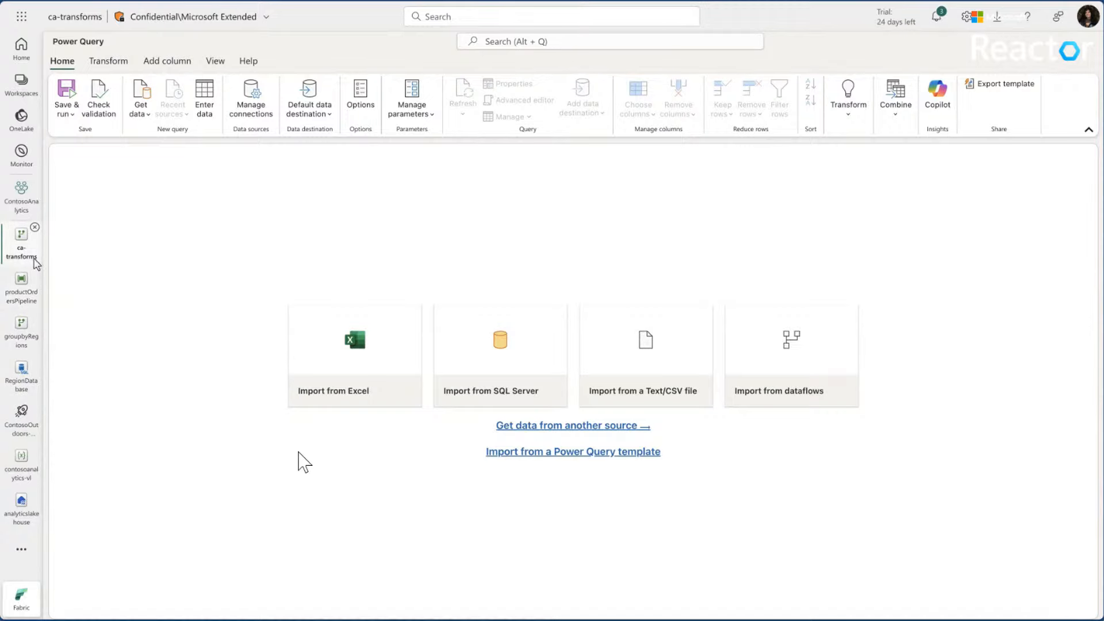
# View the regional tables in RegionDatabase and return to the ca-transforms dataflow
pyautogui.click(23, 375)
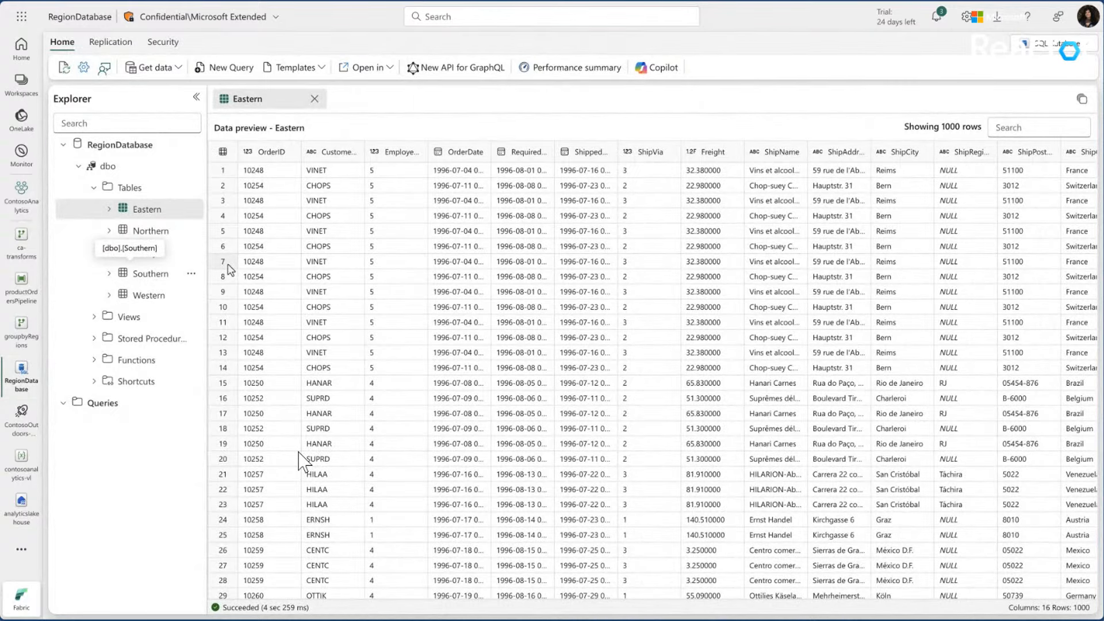
pyautogui.click(19, 248)
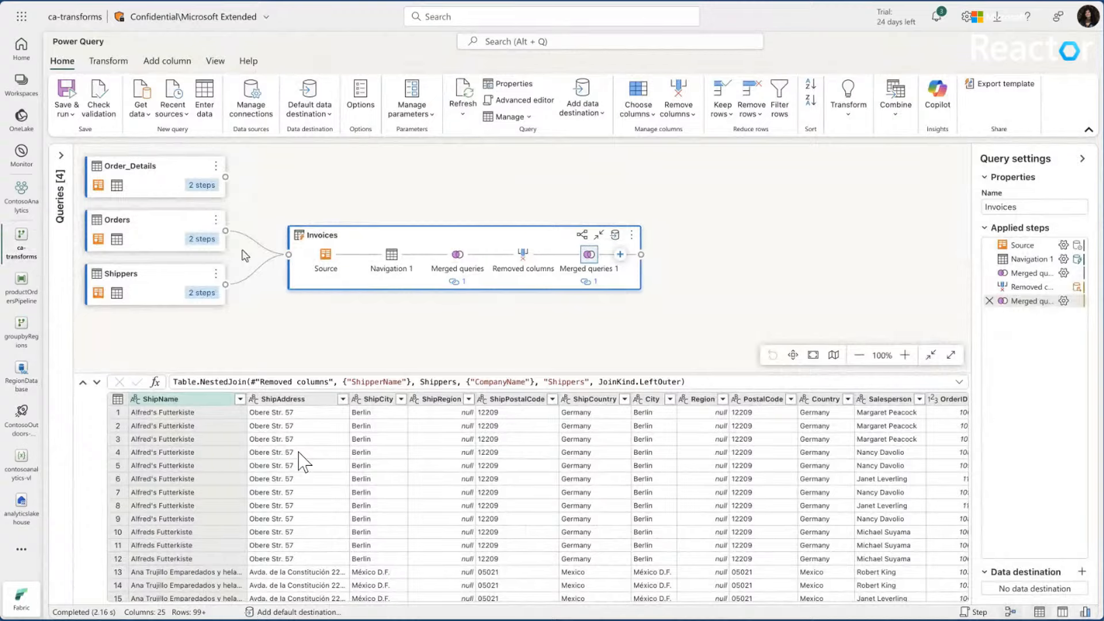
# Save the ca-transforms dataflow without running it and return to the ContosoAnalytics workspace
pyautogui.click(74, 118)
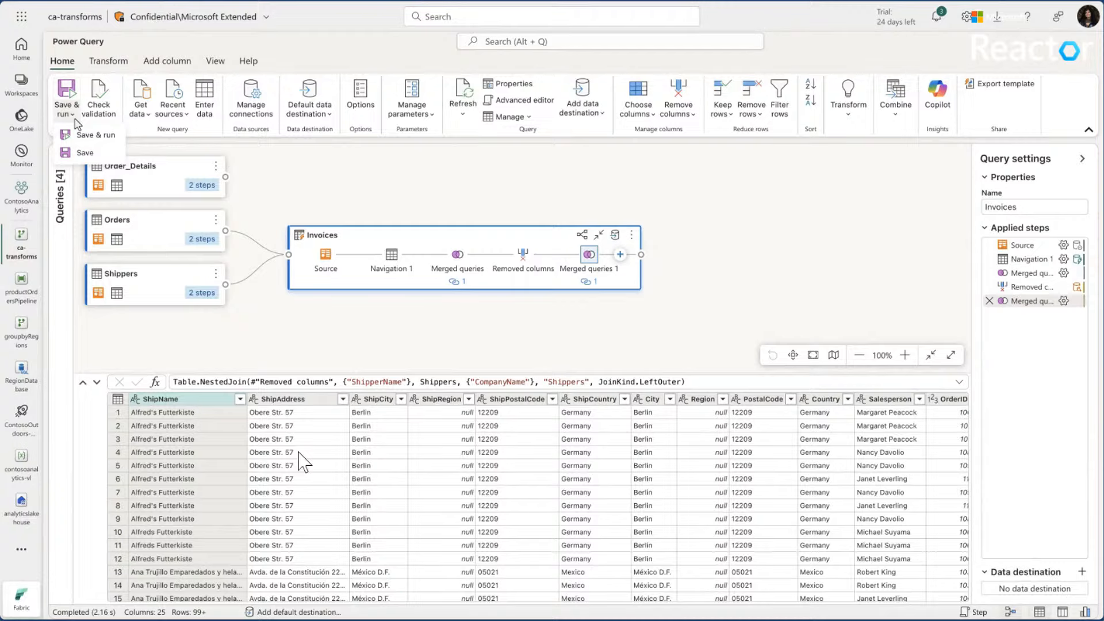
pyautogui.click(84, 153)
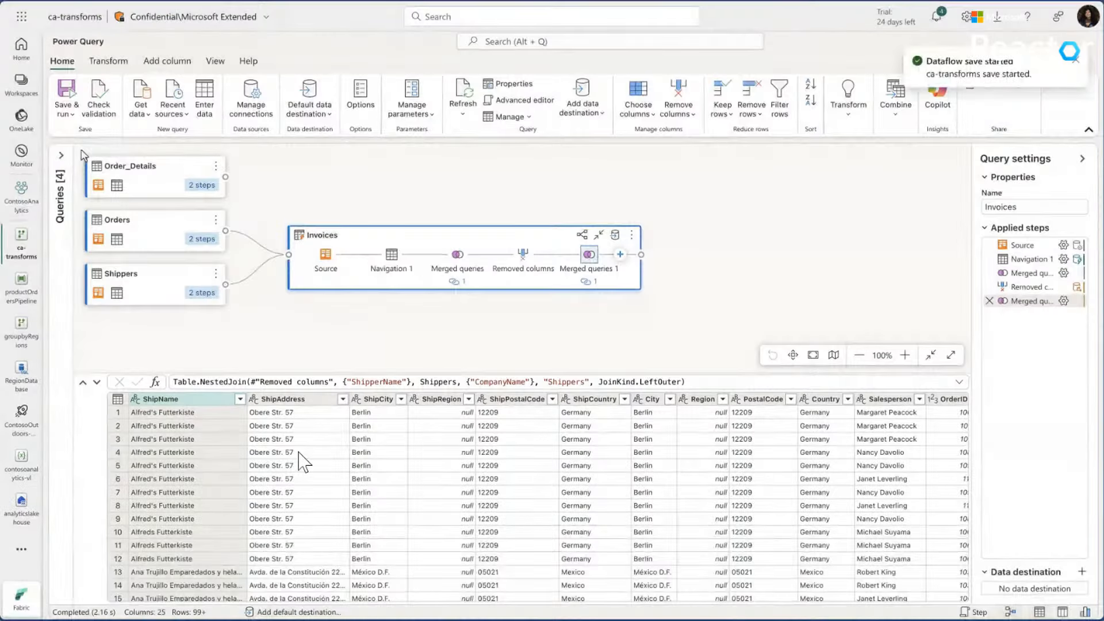
pyautogui.click(25, 206)
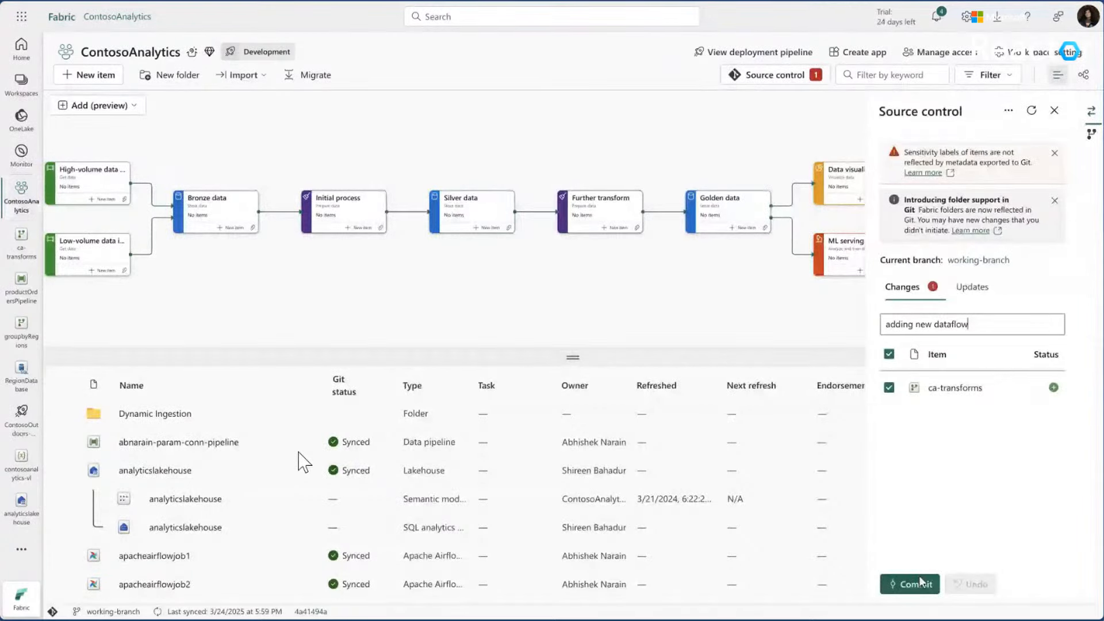
# Commit the ca-transforms dataflow with the message "adding new dataflow" and open its folder in the product-transform repository in Azure DevOps
pyautogui.click(919, 581)
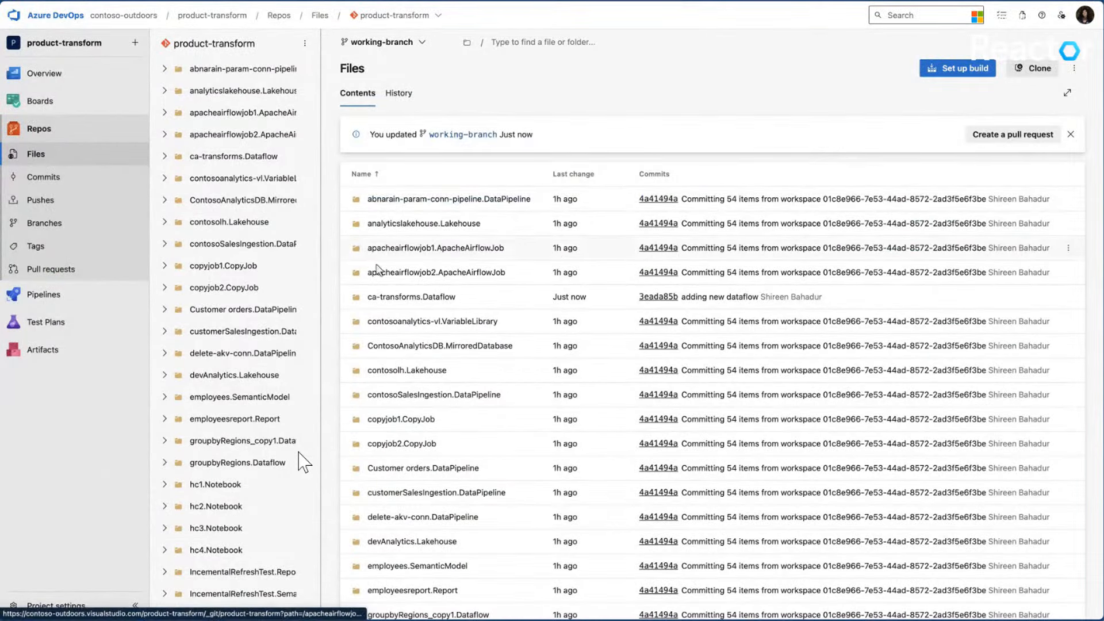
pyautogui.click(404, 301)
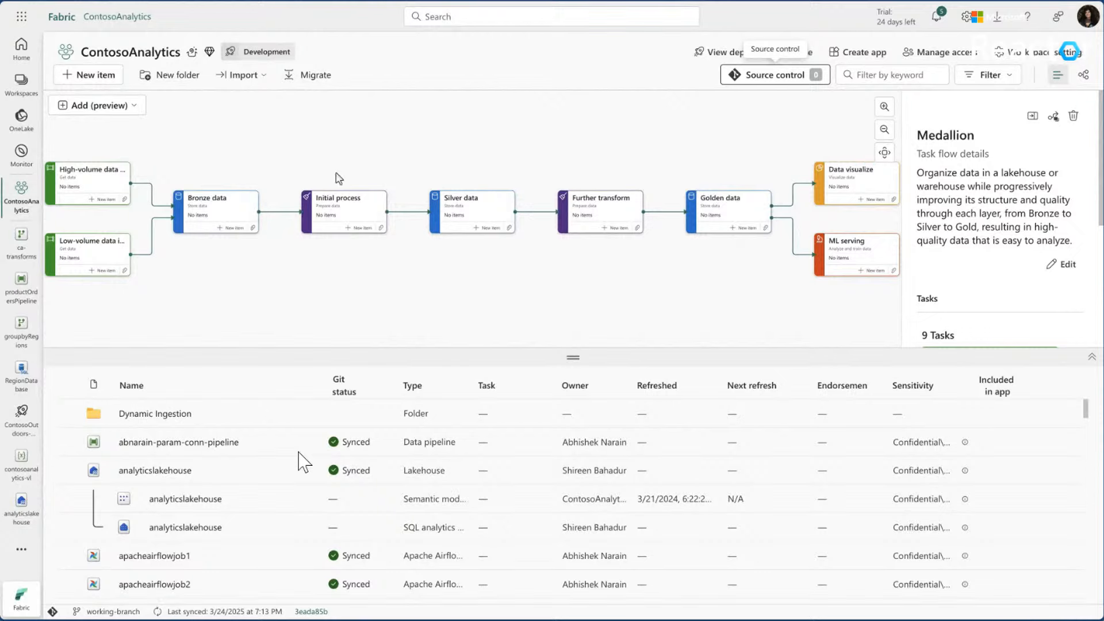
# Turn on scheduled refresh for the ca-transforms dataflow in the ContosoAnalytics workspace and set it to repeat daily at 03:00 PM
pyautogui.scroll(-3, 299, 455)
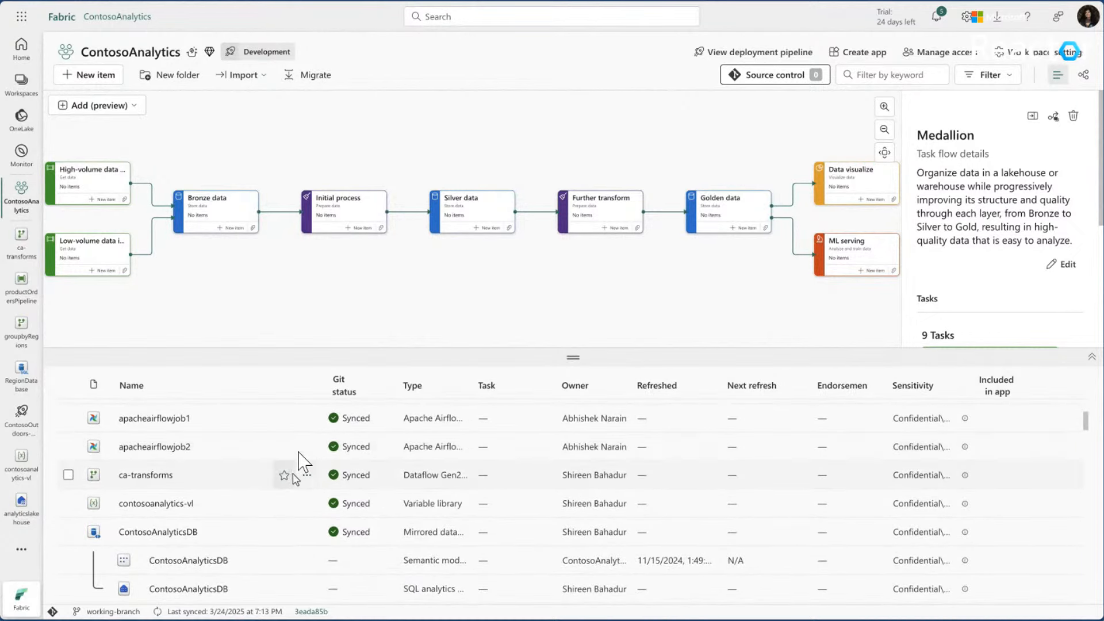
pyautogui.click(307, 474)
pyautogui.scroll(-5, 366, 592)
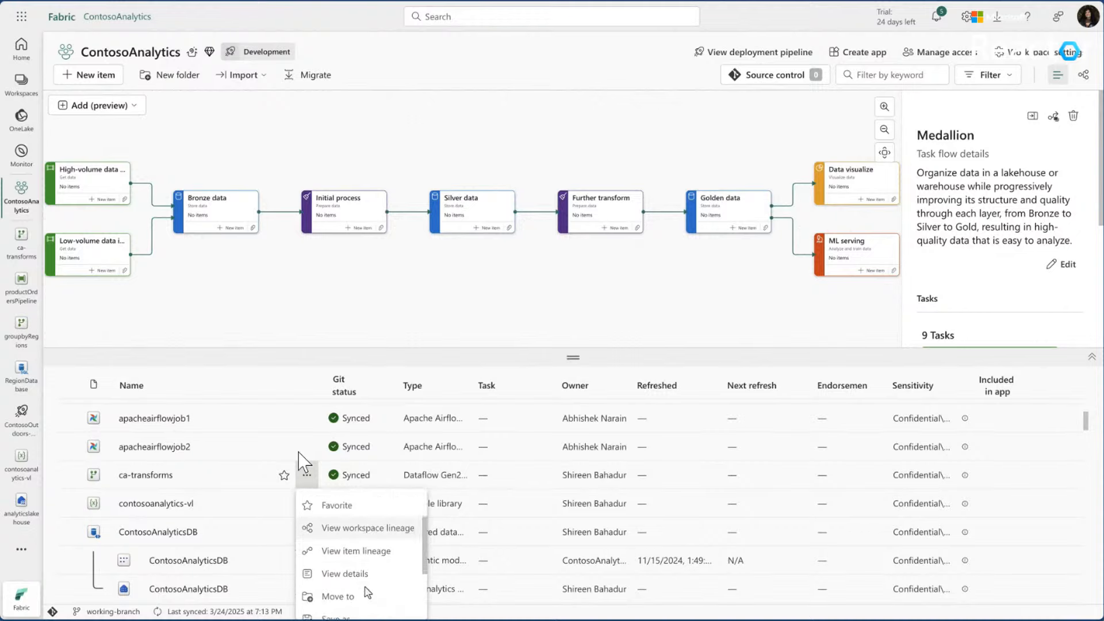
pyautogui.click(347, 589)
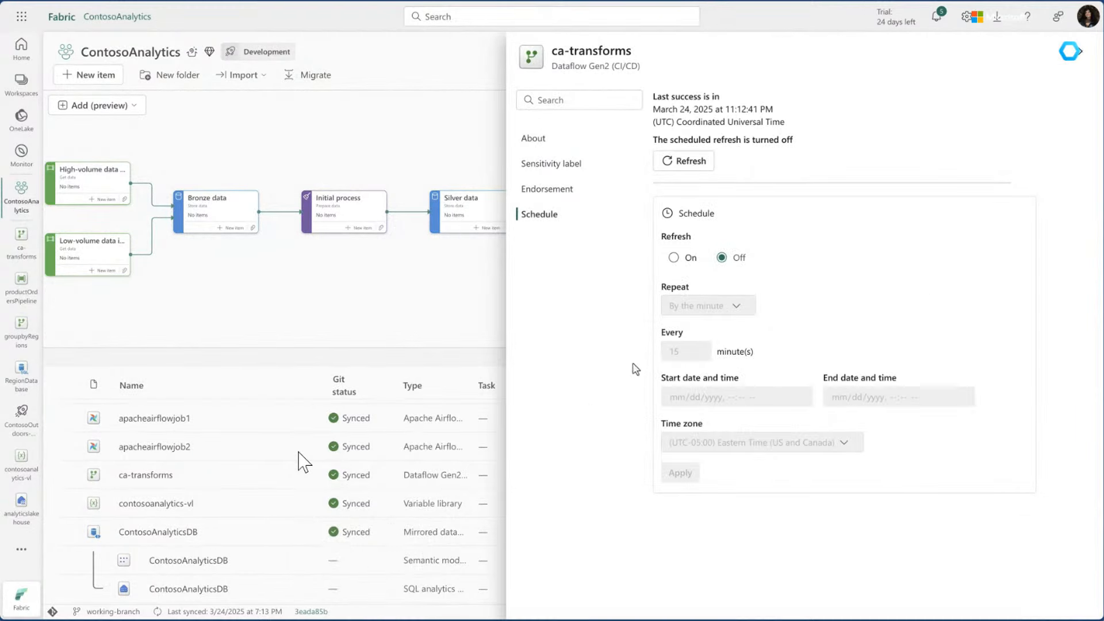
pyautogui.click(673, 257)
pyautogui.click(710, 309)
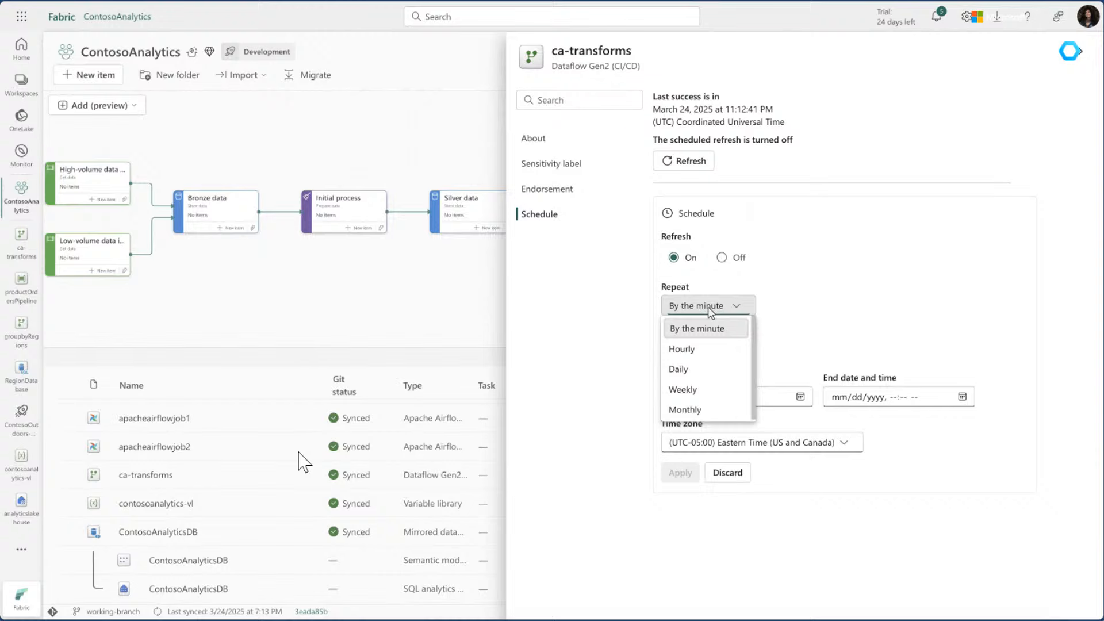
pyautogui.click(700, 374)
pyautogui.click(699, 360)
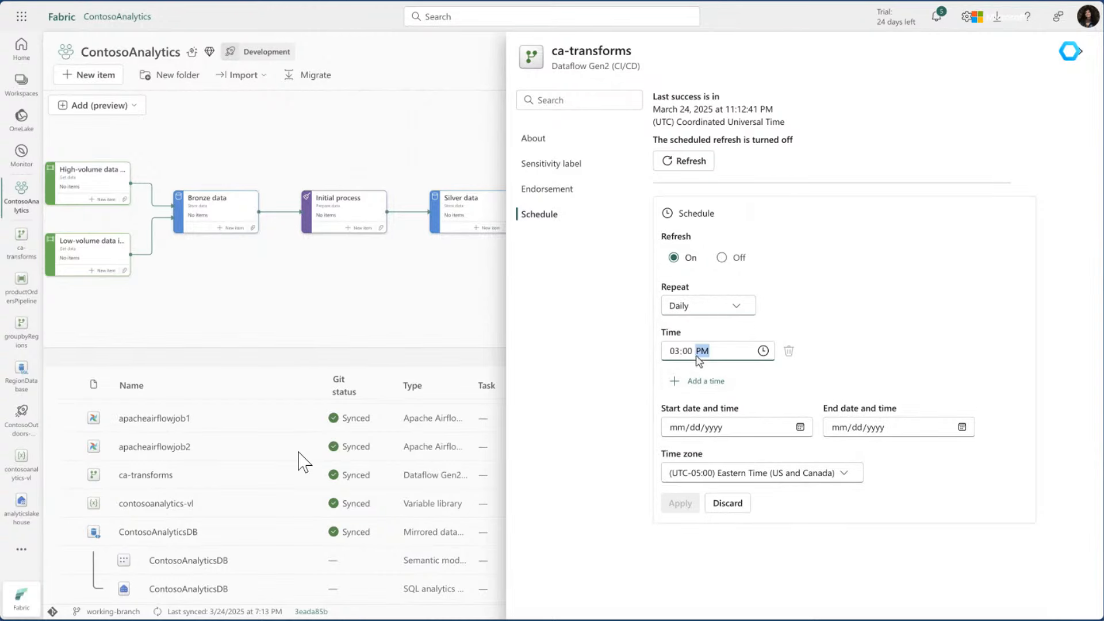
# Set the refresh schedule to start 03/24/2025 and end 03/31/2025, apply it and close the schedule settings
pyautogui.click(714, 428)
pyautogui.click(800, 427)
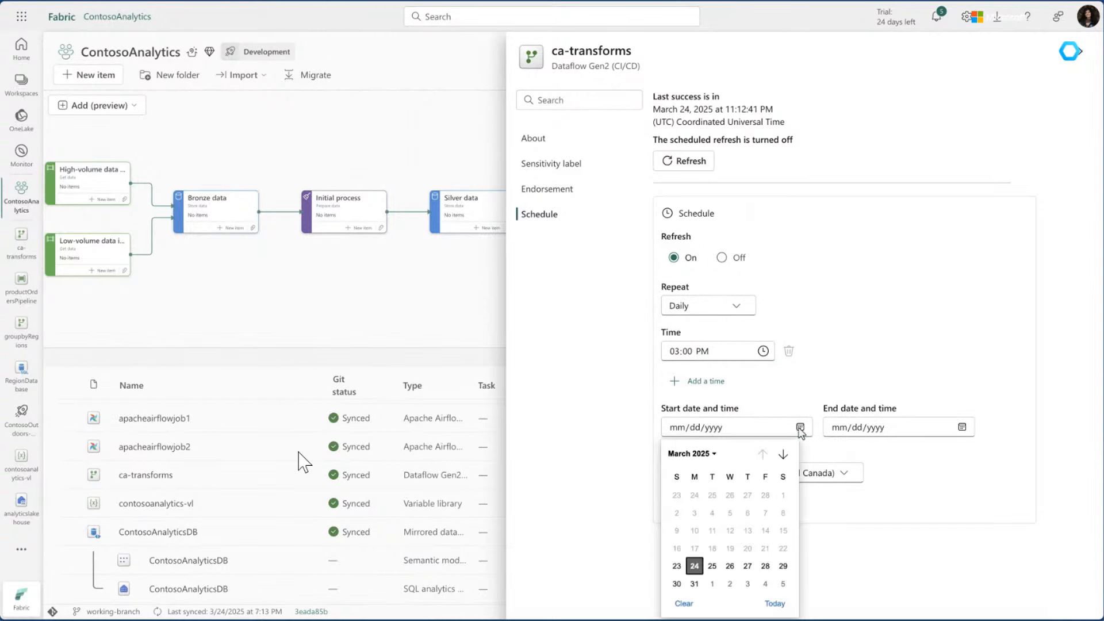
pyautogui.click(695, 566)
pyautogui.click(962, 427)
pyautogui.click(857, 584)
pyautogui.click(684, 504)
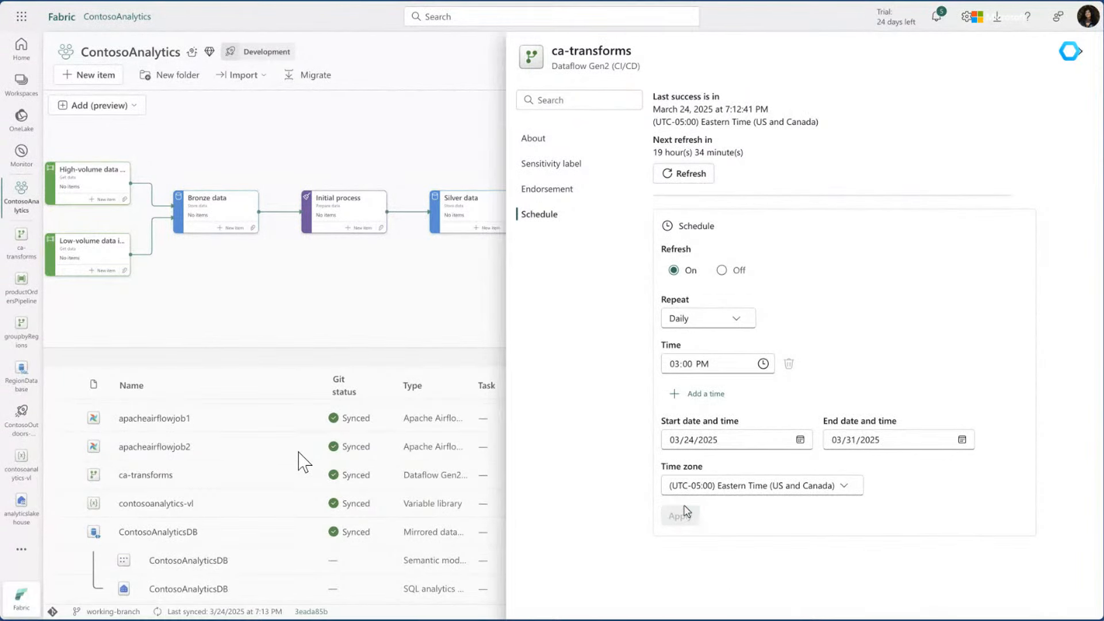
pyautogui.click(1075, 58)
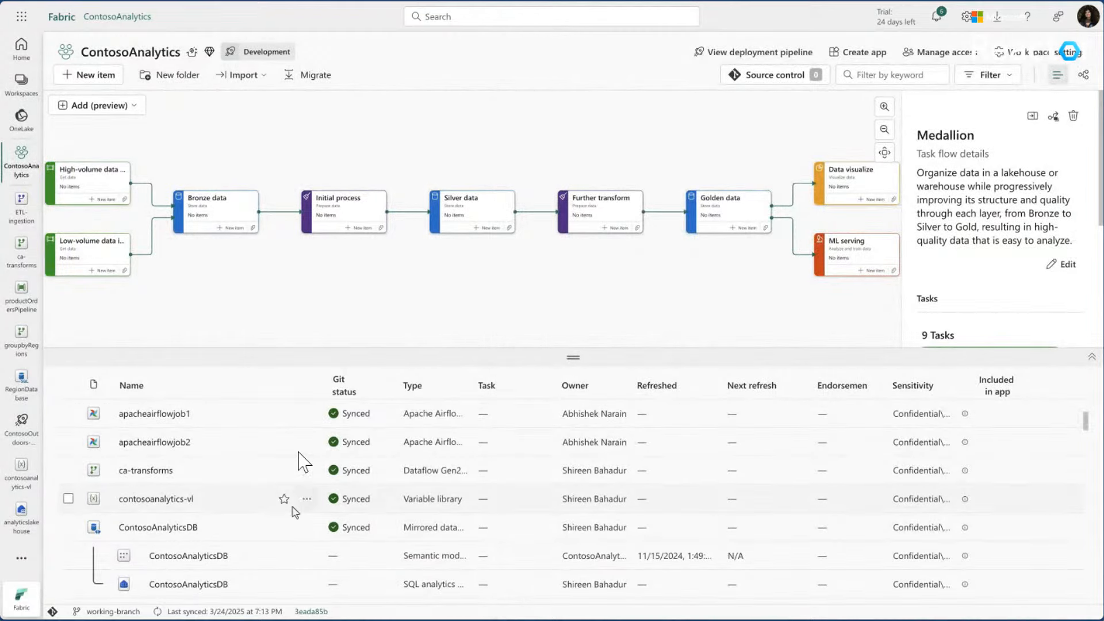
# Save the ETL-ingestion Dataflow Gen1 item as a new Dataflow Gen2
pyautogui.scroll(-10, 285, 524)
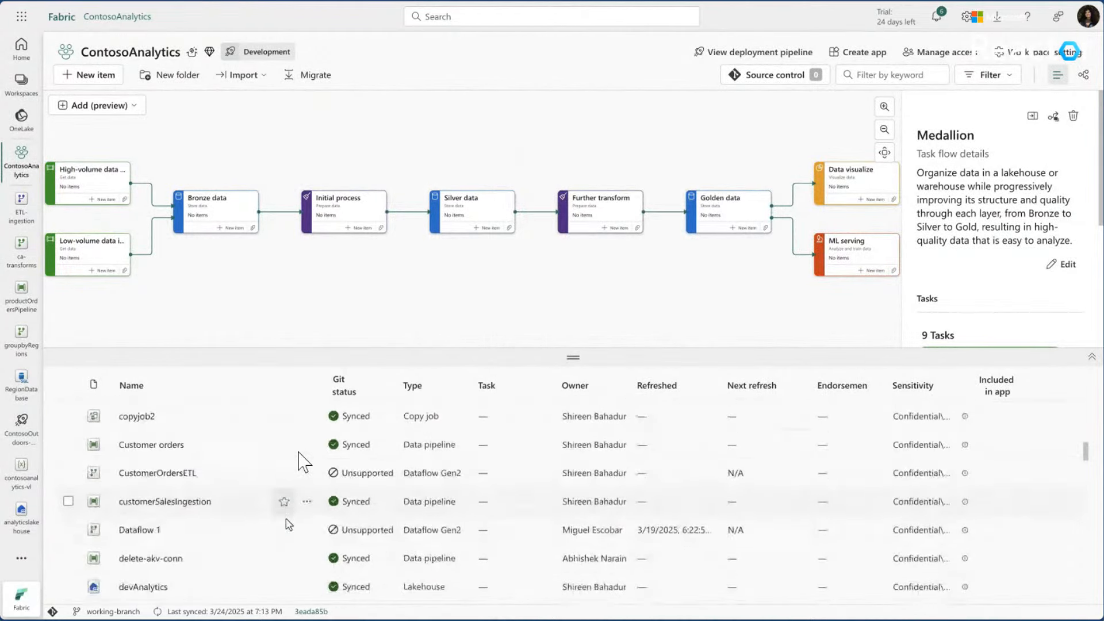
pyautogui.scroll(-5, 289, 524)
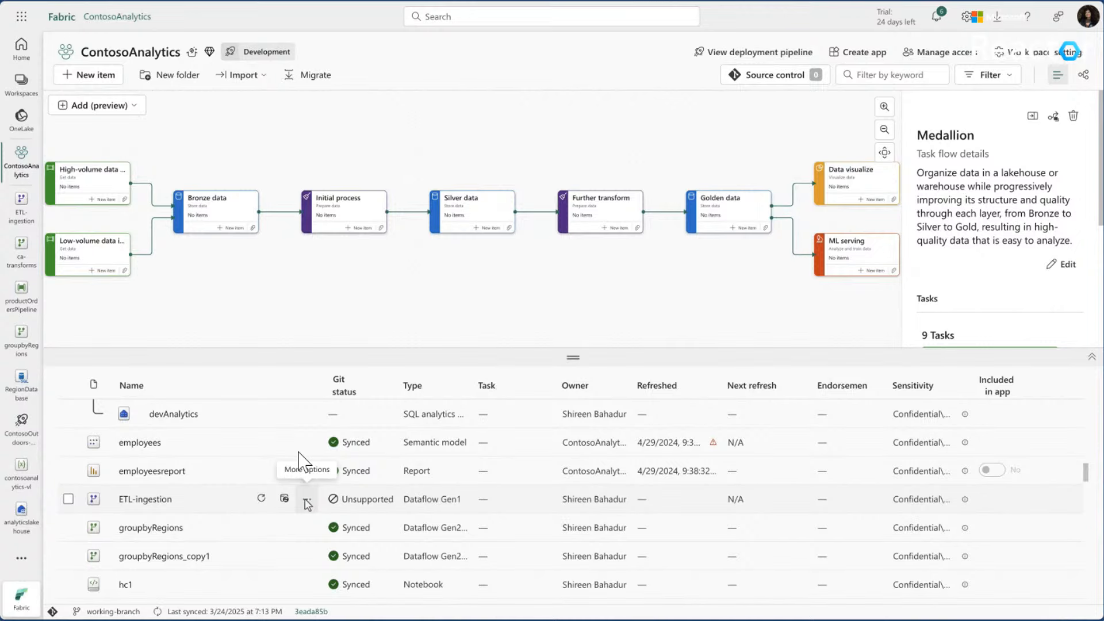
pyautogui.click(307, 500)
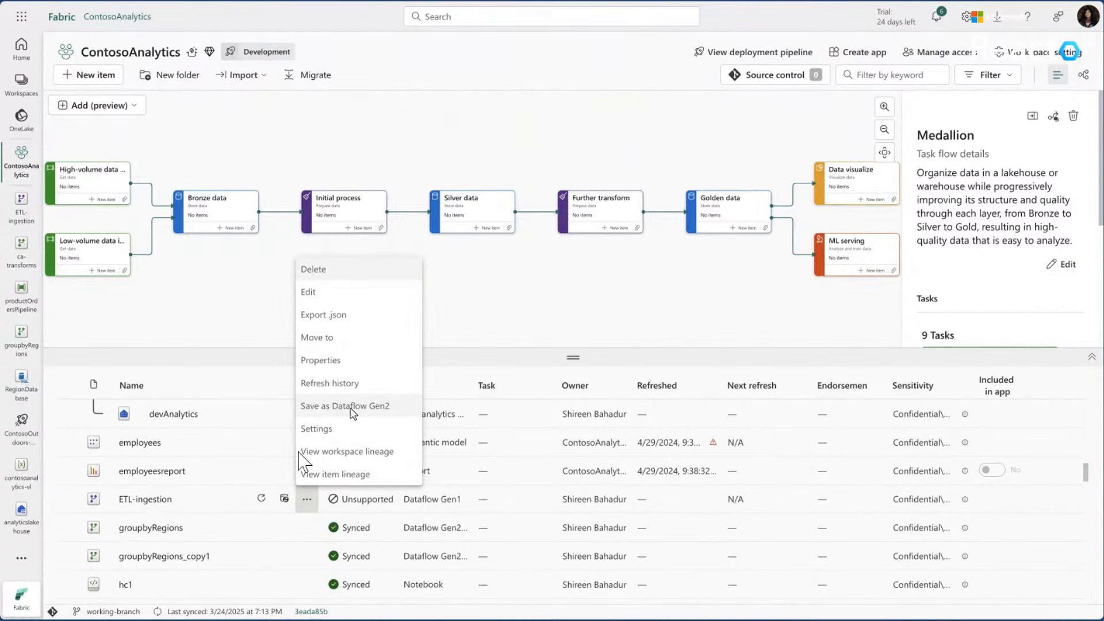
pyautogui.click(393, 409)
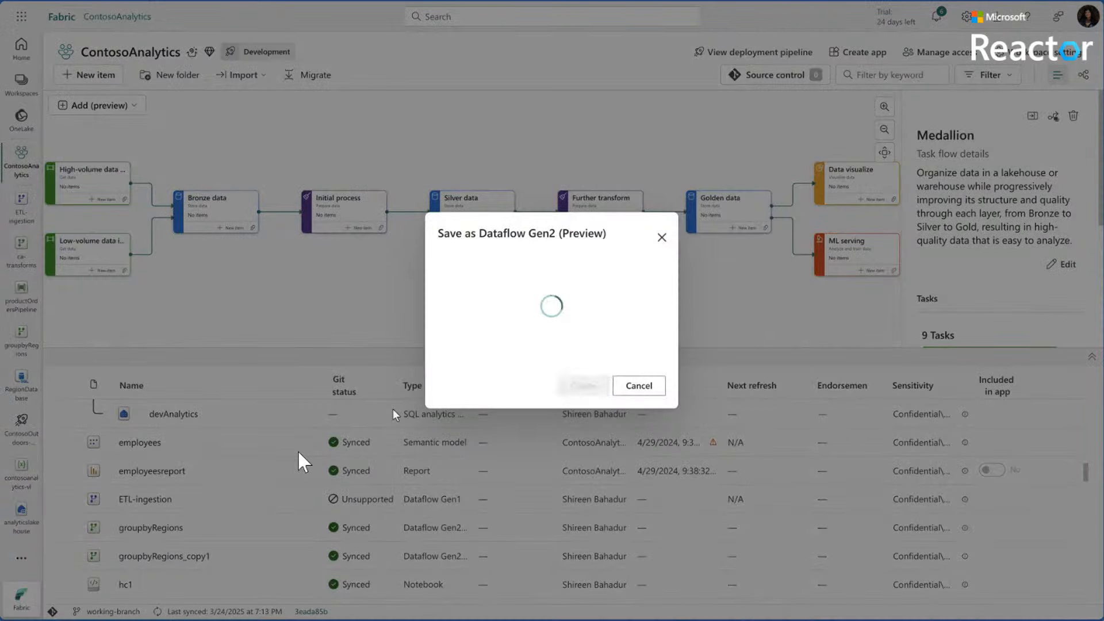
pyautogui.click(592, 384)
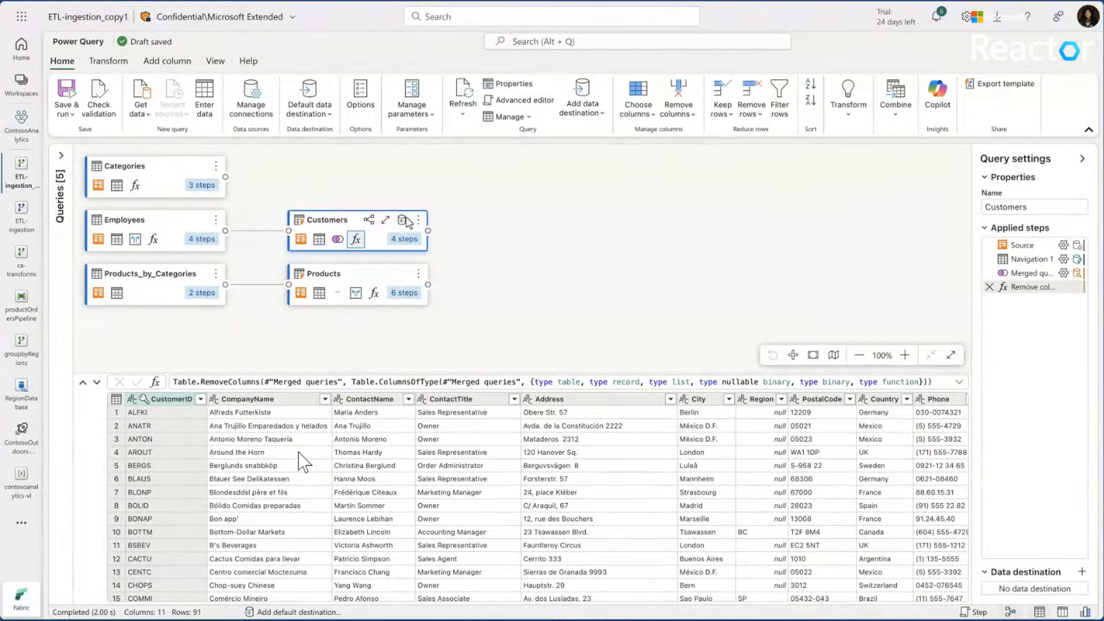
# Return to the ContosoAnalytics workspace and locate the ETL-ingestion_copy1 dataflow in the item list
pyautogui.click(28, 137)
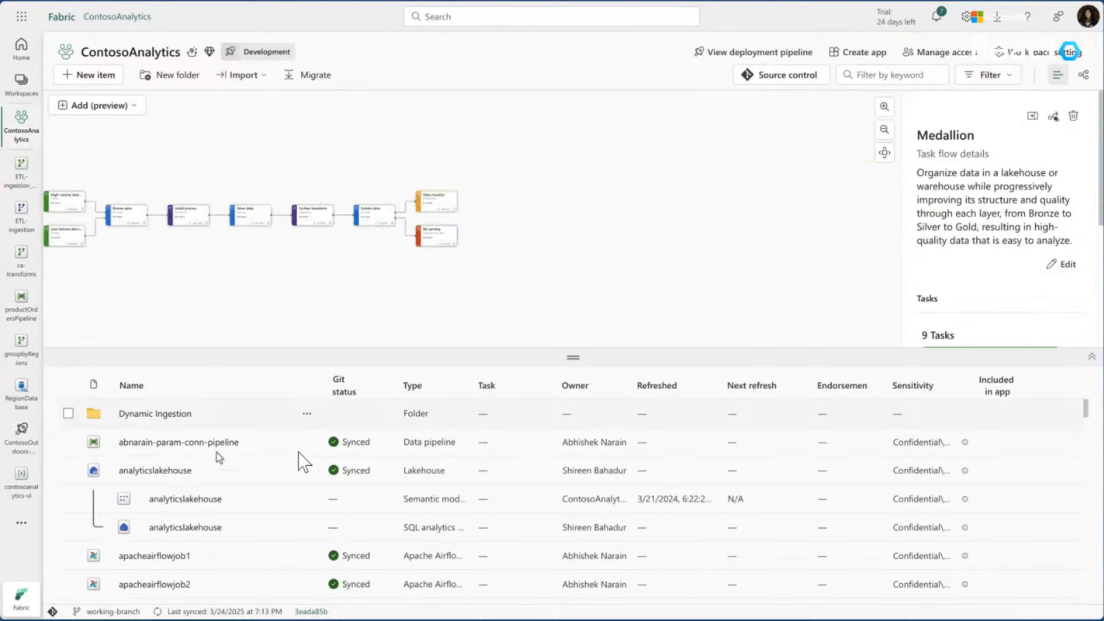
pyautogui.scroll(-8, 224, 523)
pyautogui.scroll(-3, 224, 523)
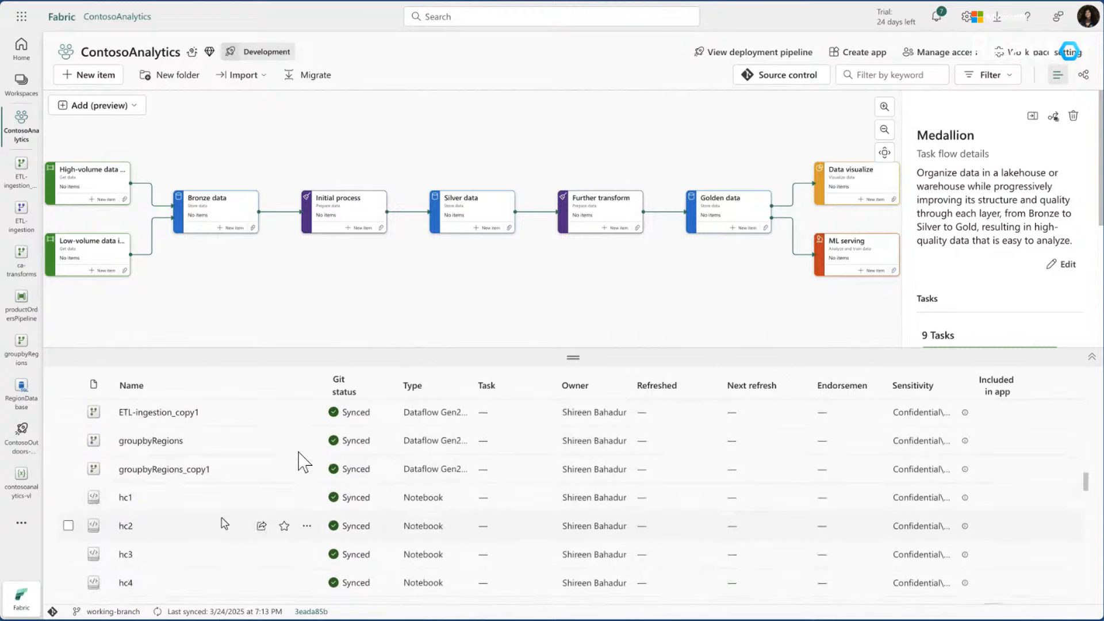
pyautogui.scroll(1, 224, 523)
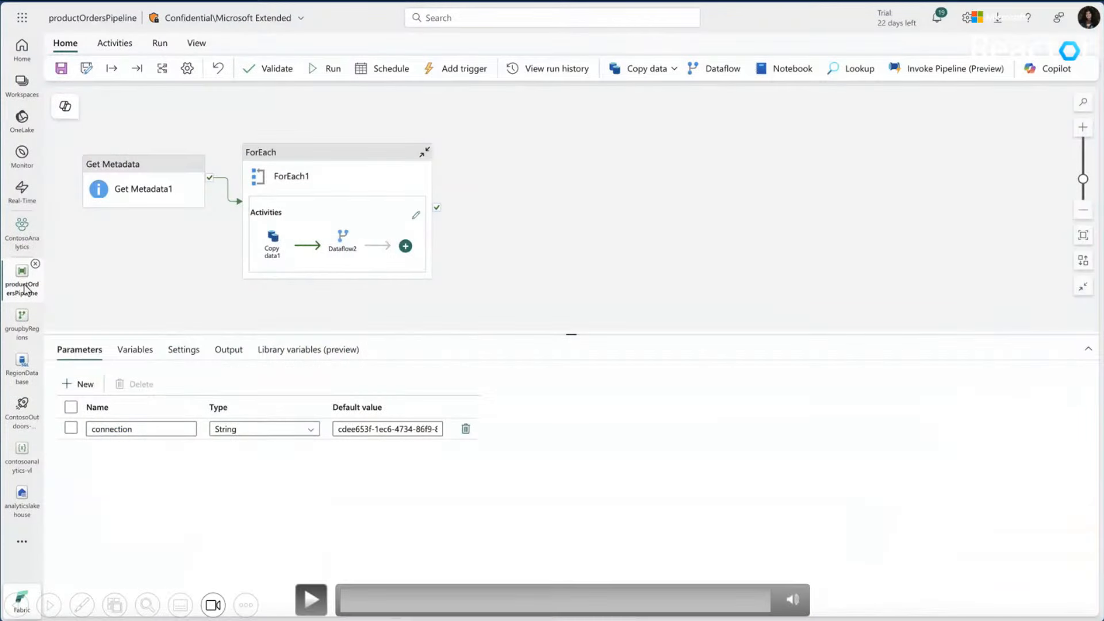
pyautogui.click(311, 599)
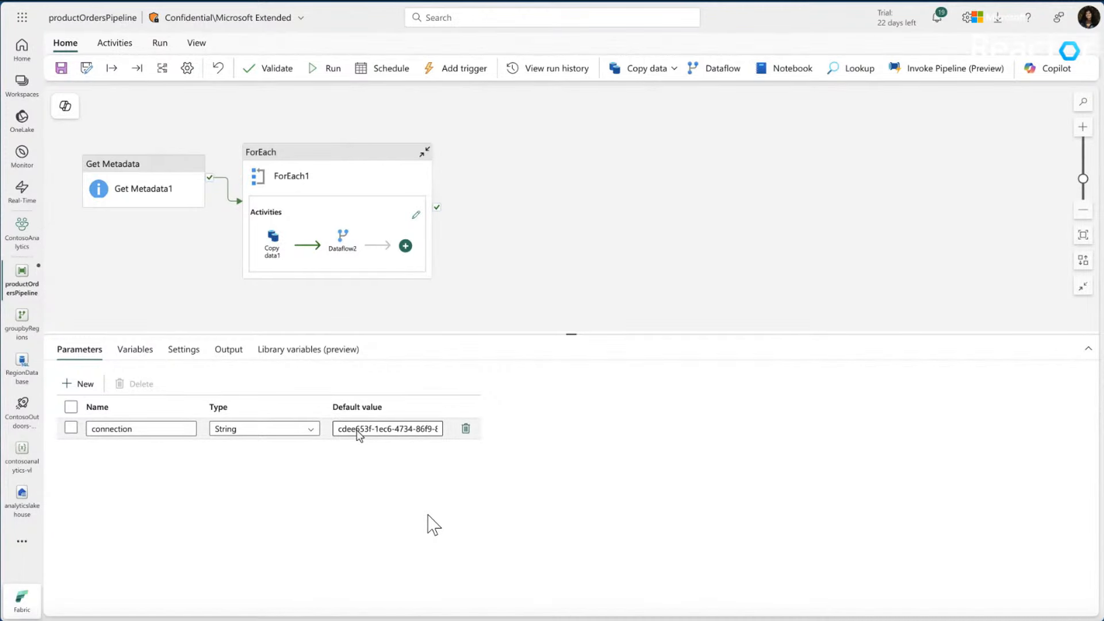
pyautogui.click(280, 258)
pyautogui.click(272, 222)
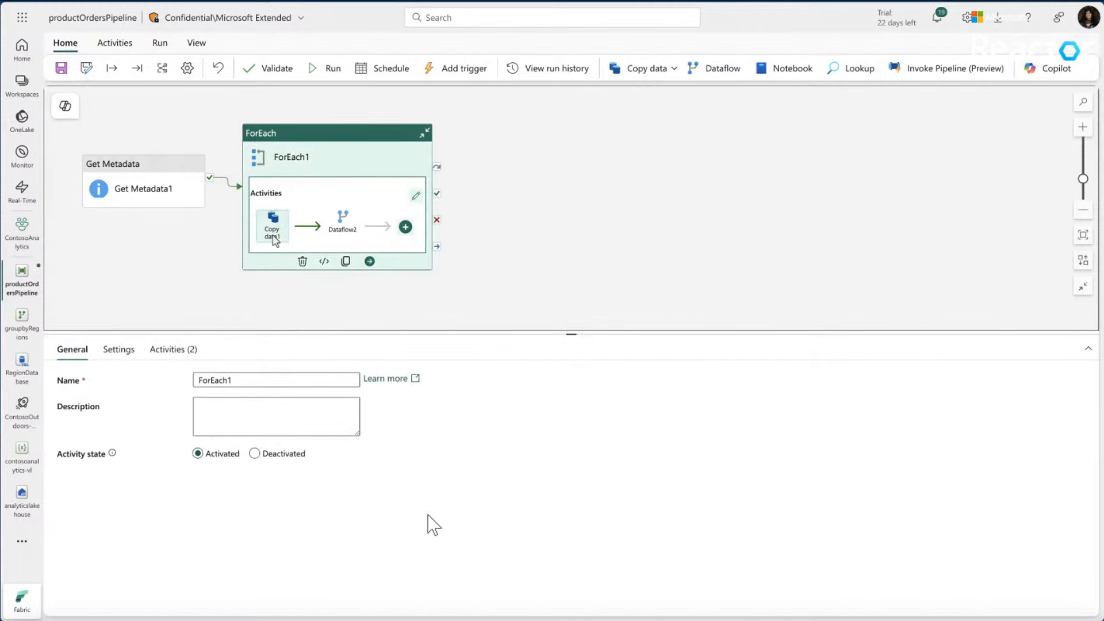
pyautogui.click(214, 382)
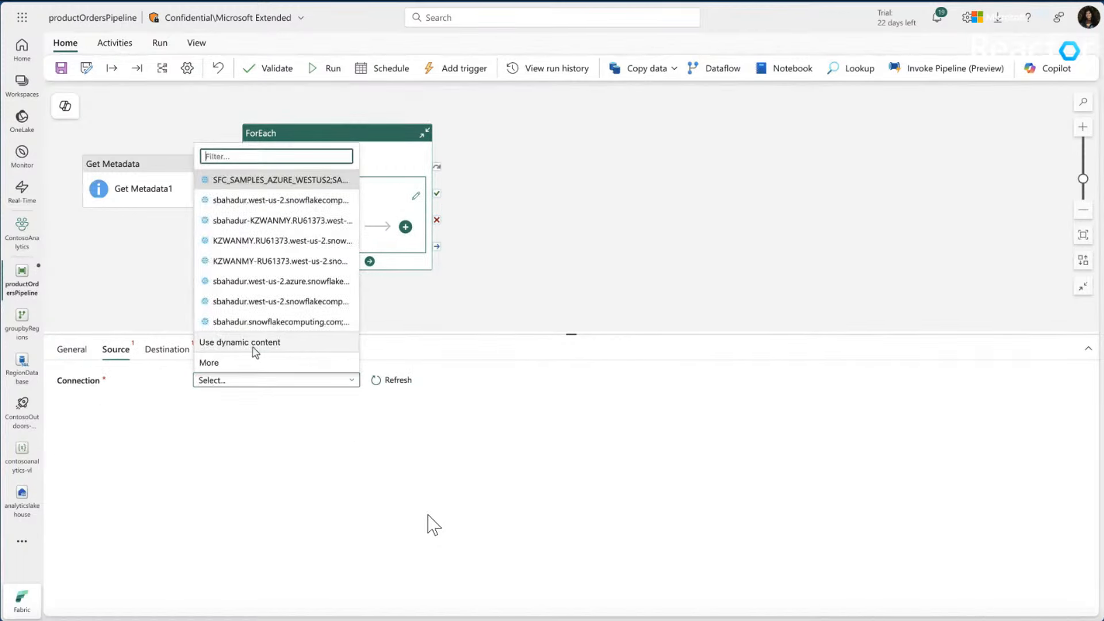
pyautogui.click(294, 345)
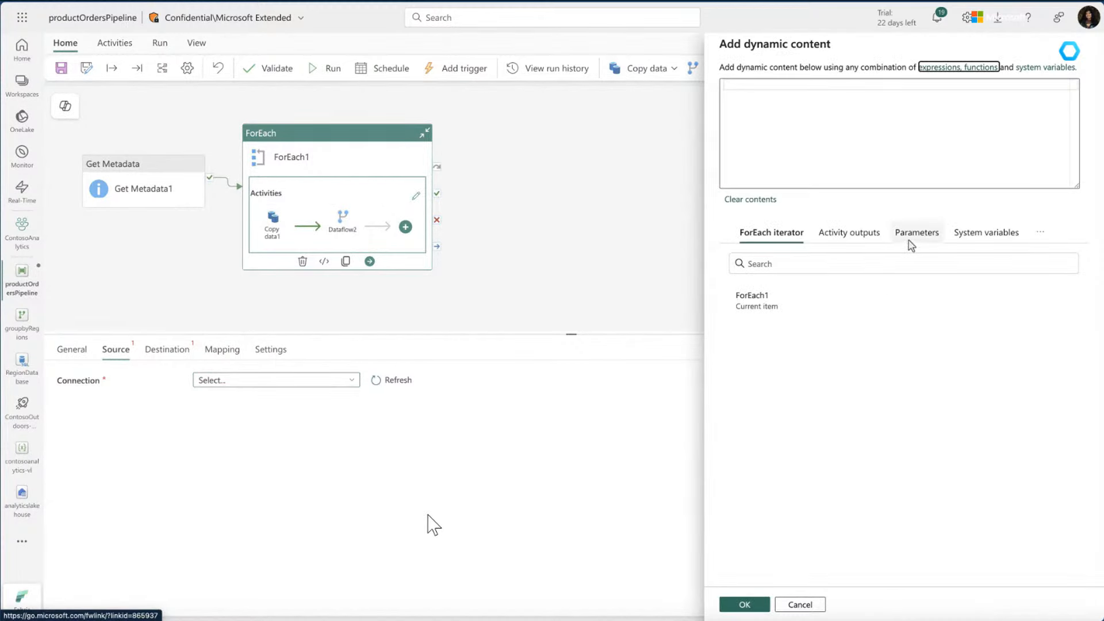
pyautogui.click(914, 235)
pyautogui.click(755, 295)
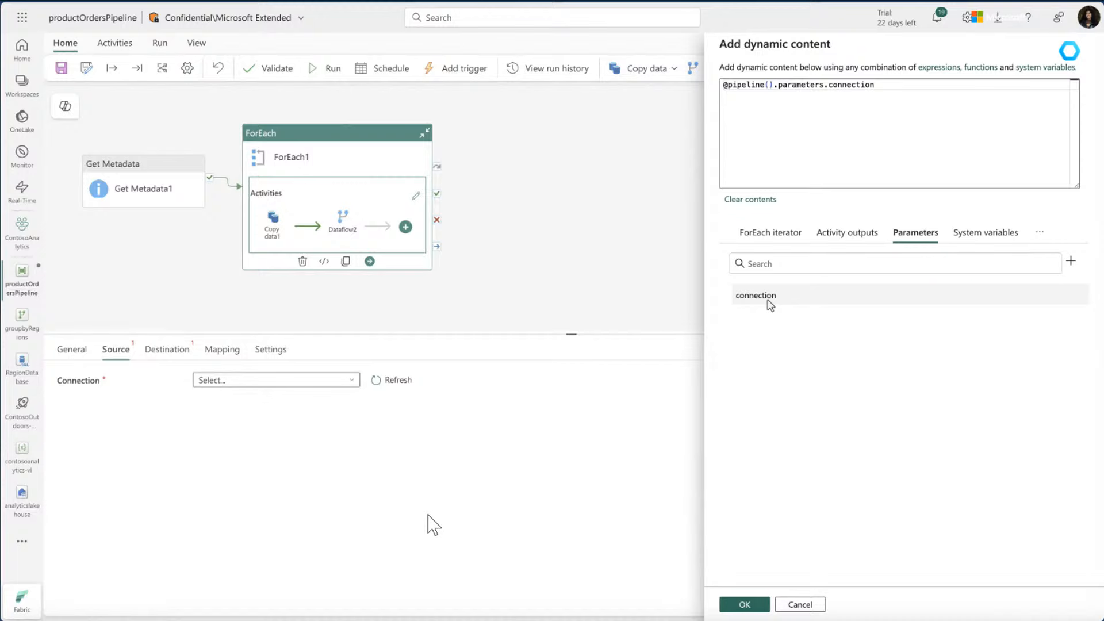
pyautogui.click(744, 604)
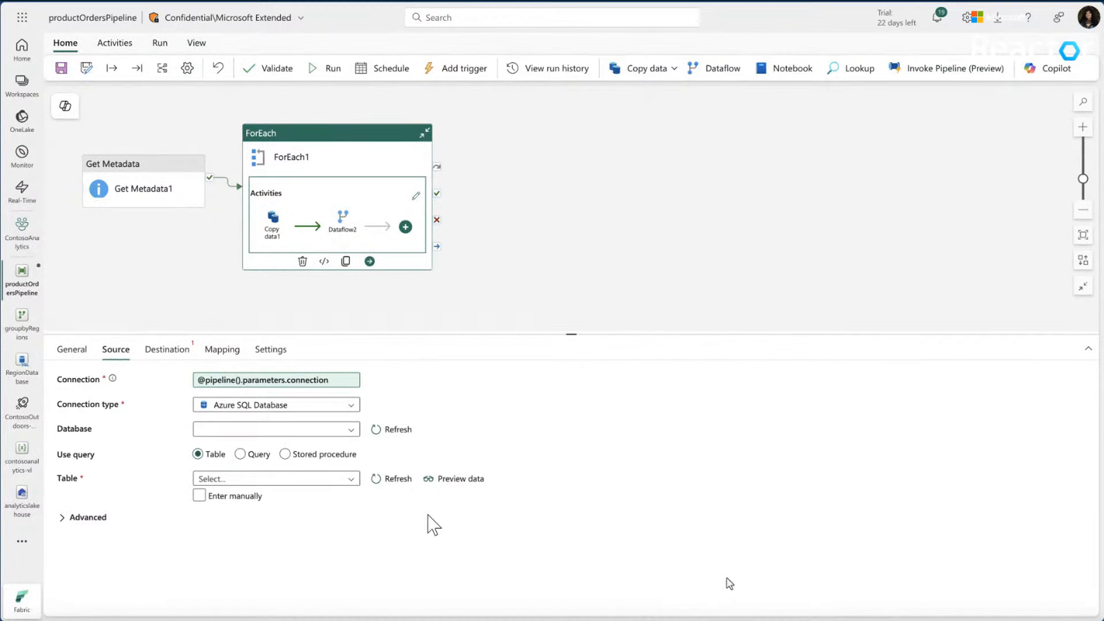
# Choose Purchasing.PurchaseOrders from the ContosoOutdoorsManaged database as the source table of Copy data1
pyautogui.click(350, 479)
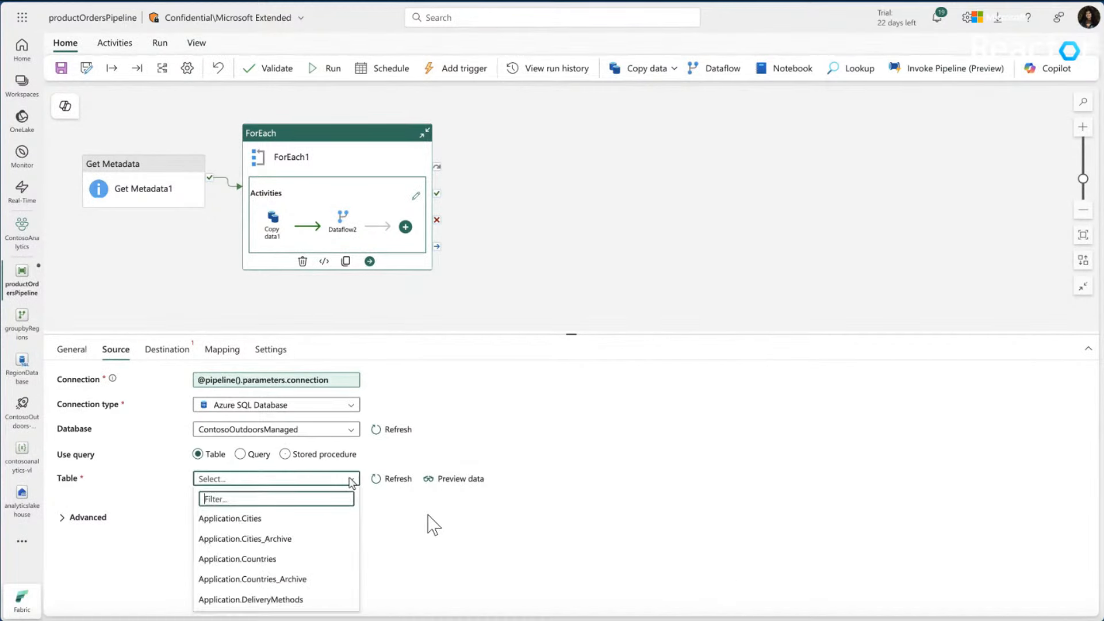
pyautogui.scroll(-10, 328, 556)
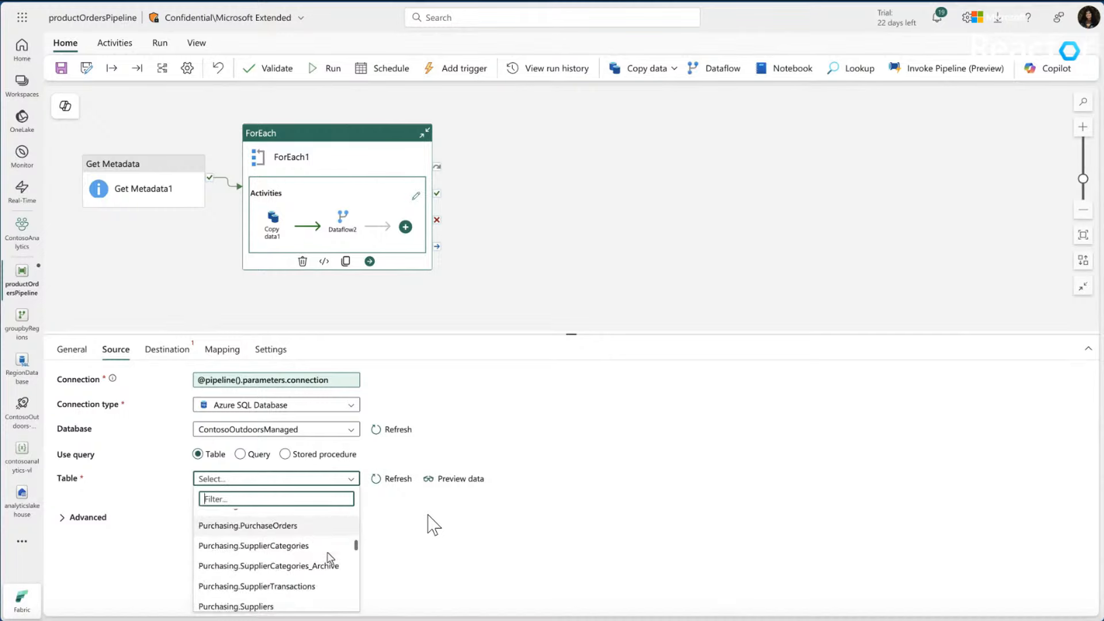
pyautogui.click(316, 534)
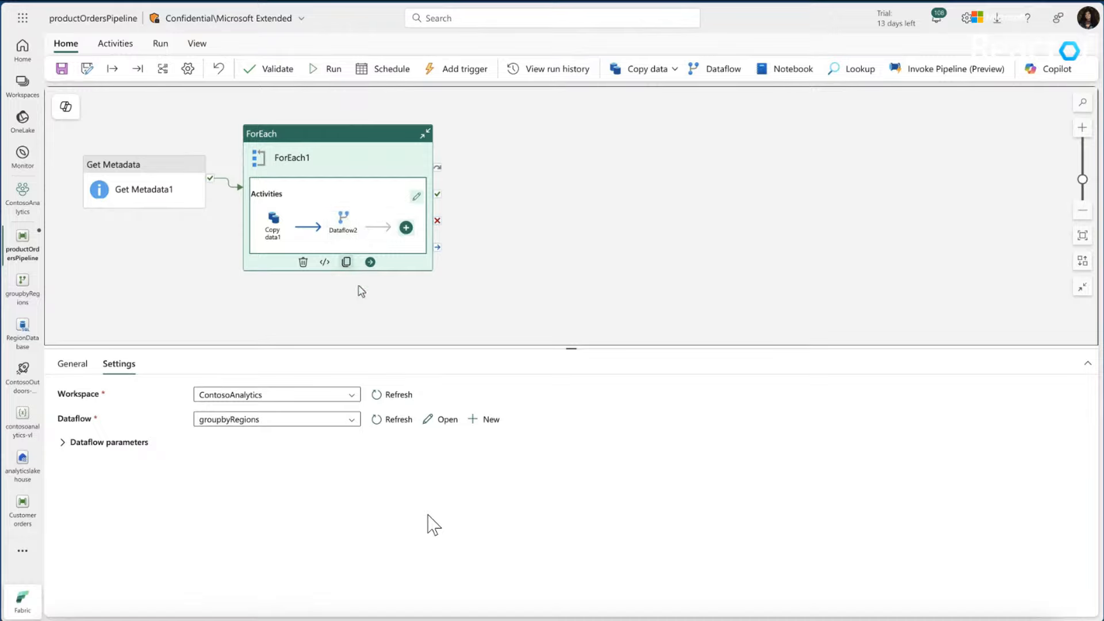
# Open the groupbyRegions dataflow and examine its Region parameter, the Regions filter step and the Orders by Region query's destination
pyautogui.click(443, 419)
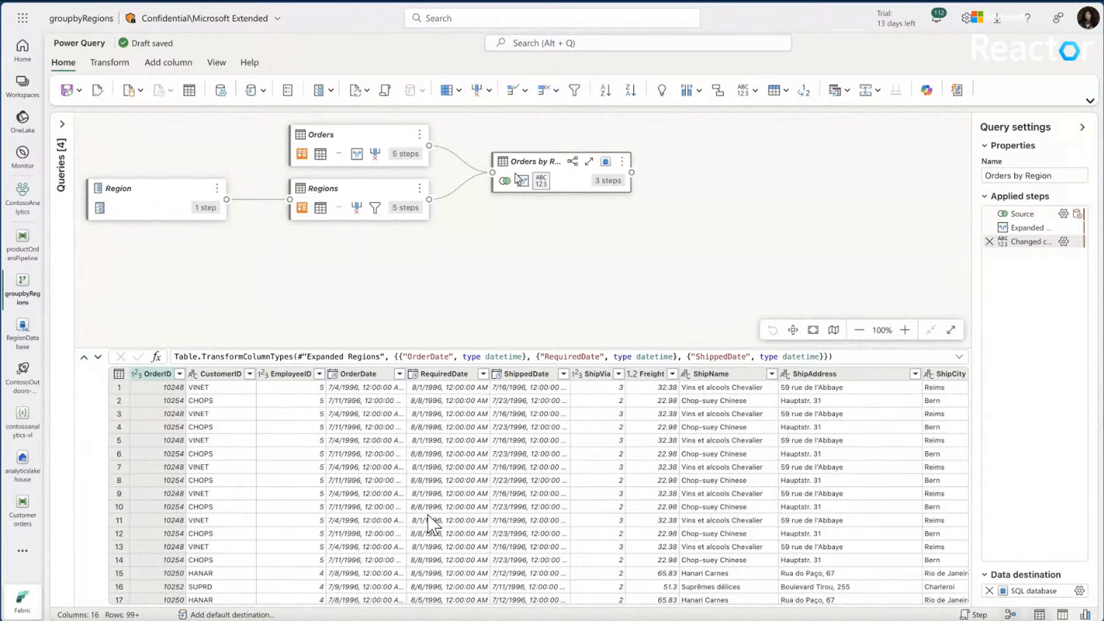
pyautogui.click(160, 211)
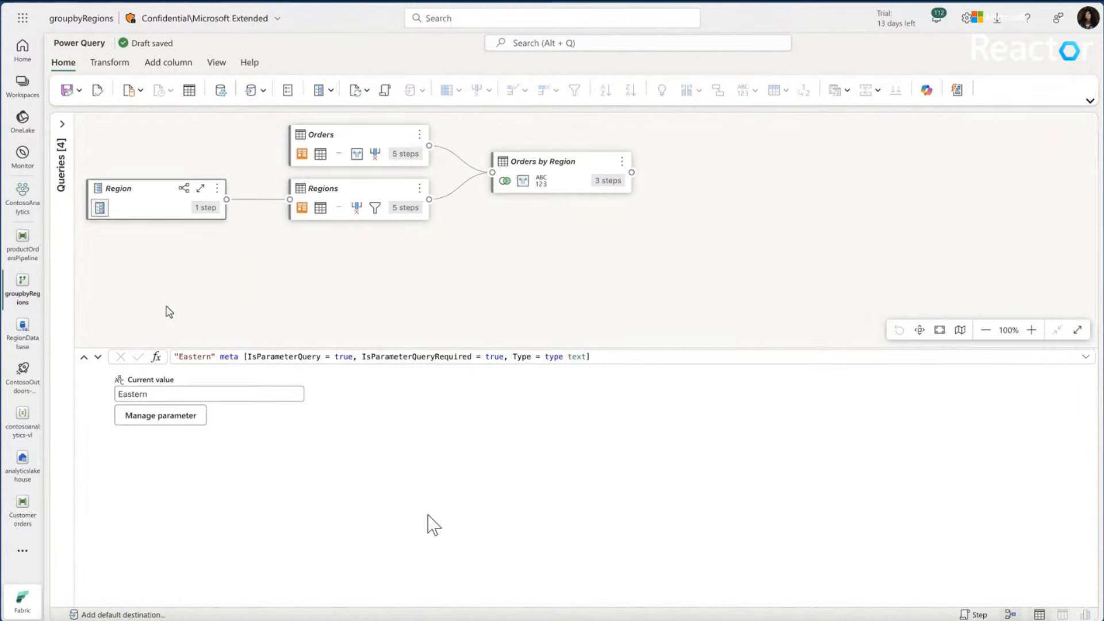
pyautogui.click(159, 395)
pyautogui.click(566, 172)
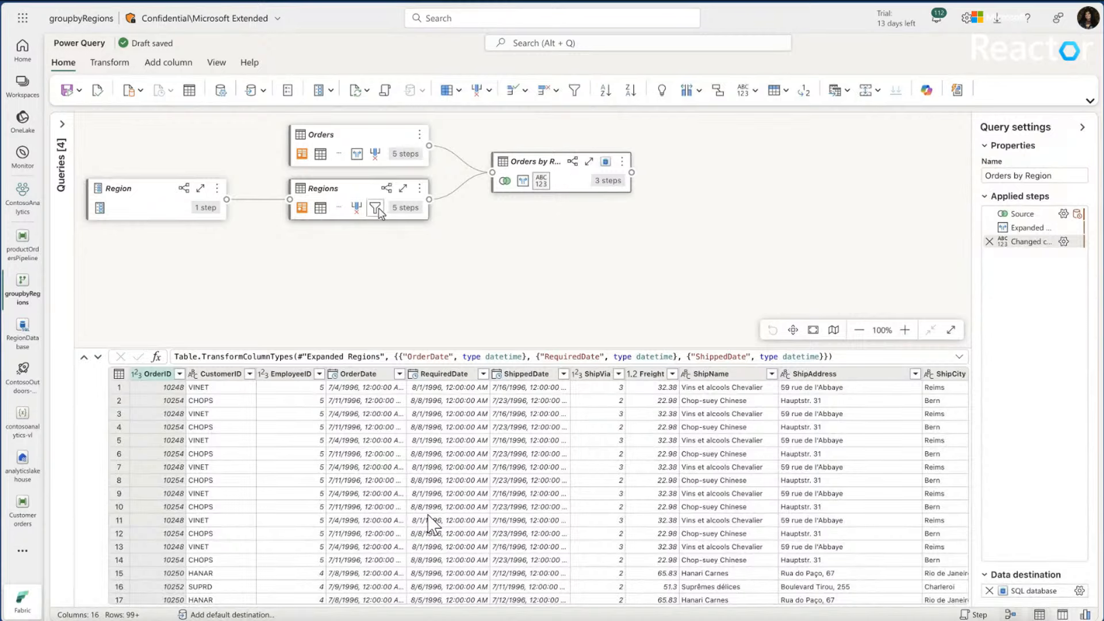
pyautogui.moveTo(376, 211)
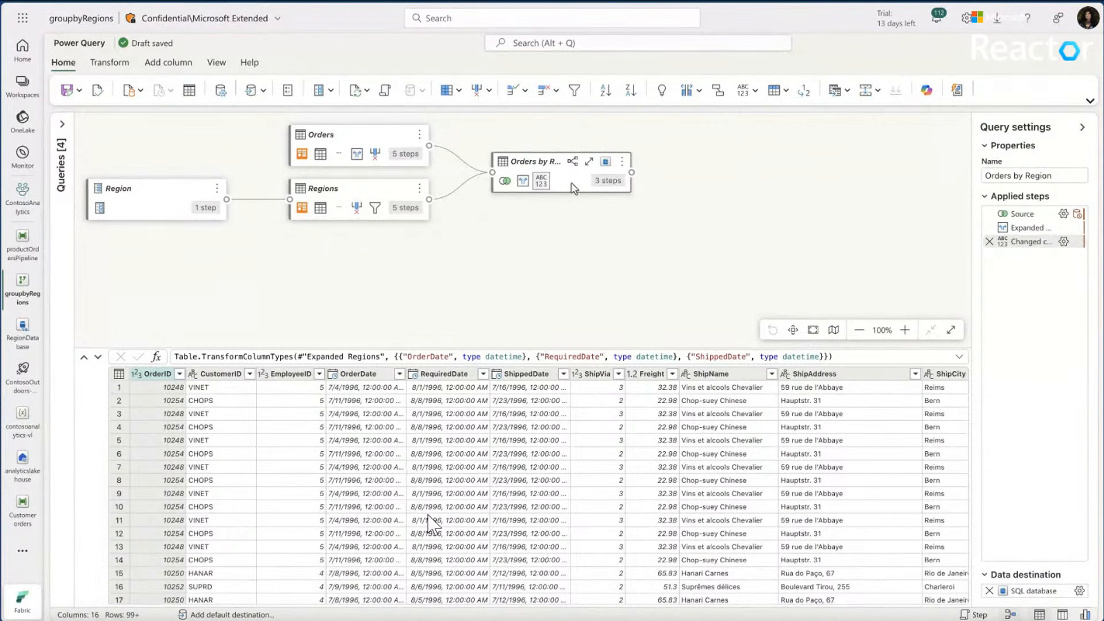
pyautogui.moveTo(607, 167)
# Save the groupbyRegions dataflow without running it
pyautogui.click(80, 91)
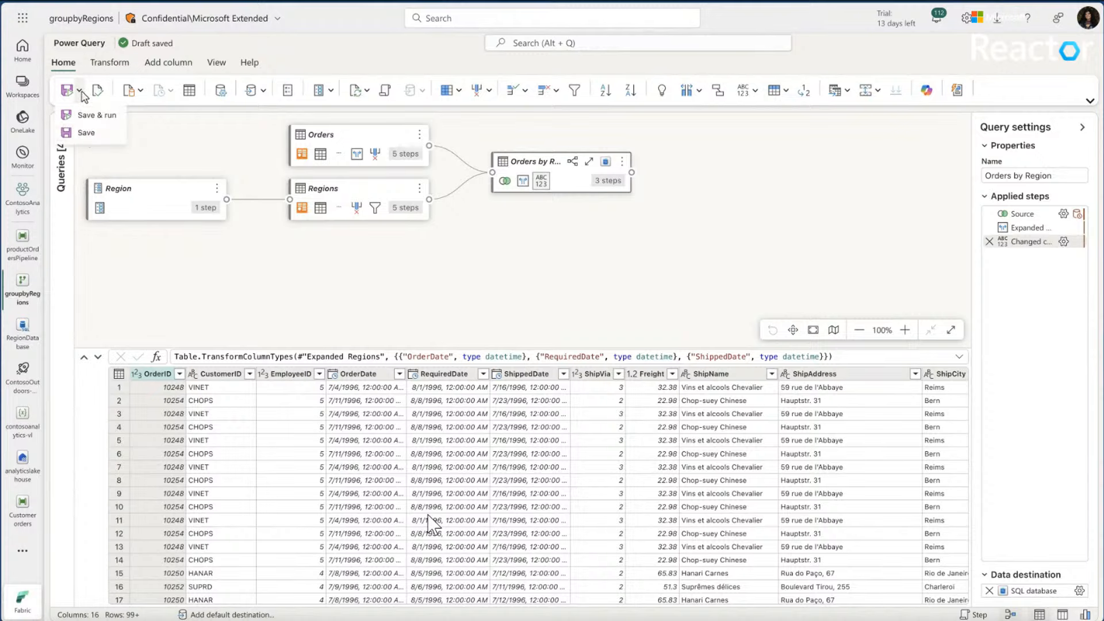
pyautogui.click(85, 133)
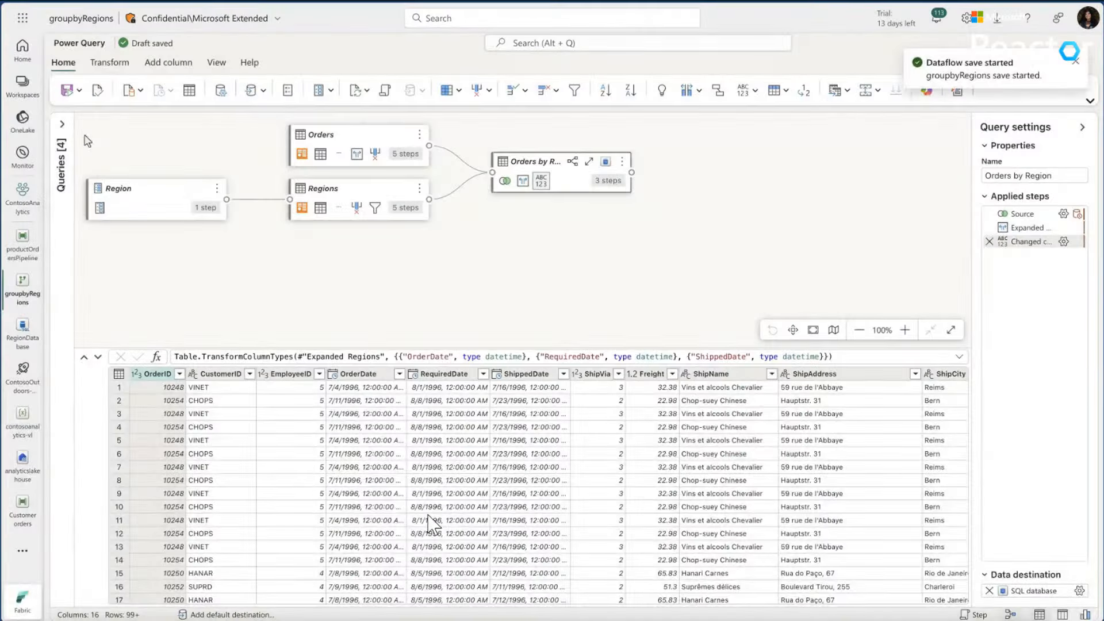
pyautogui.click(24, 248)
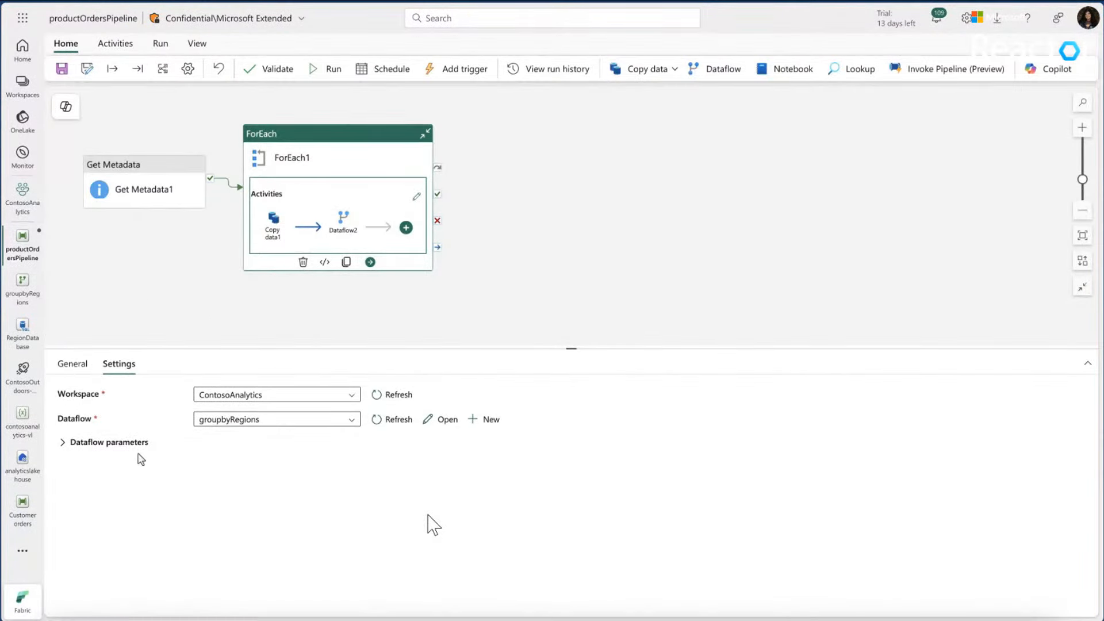
pyautogui.click(63, 443)
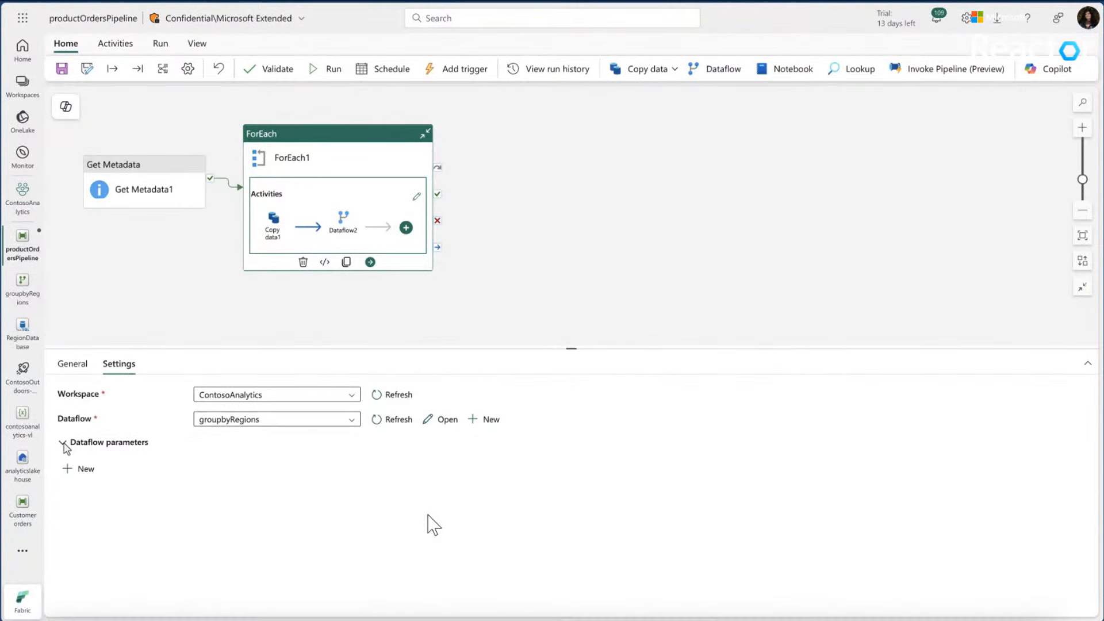
pyautogui.click(82, 467)
pyautogui.click(164, 513)
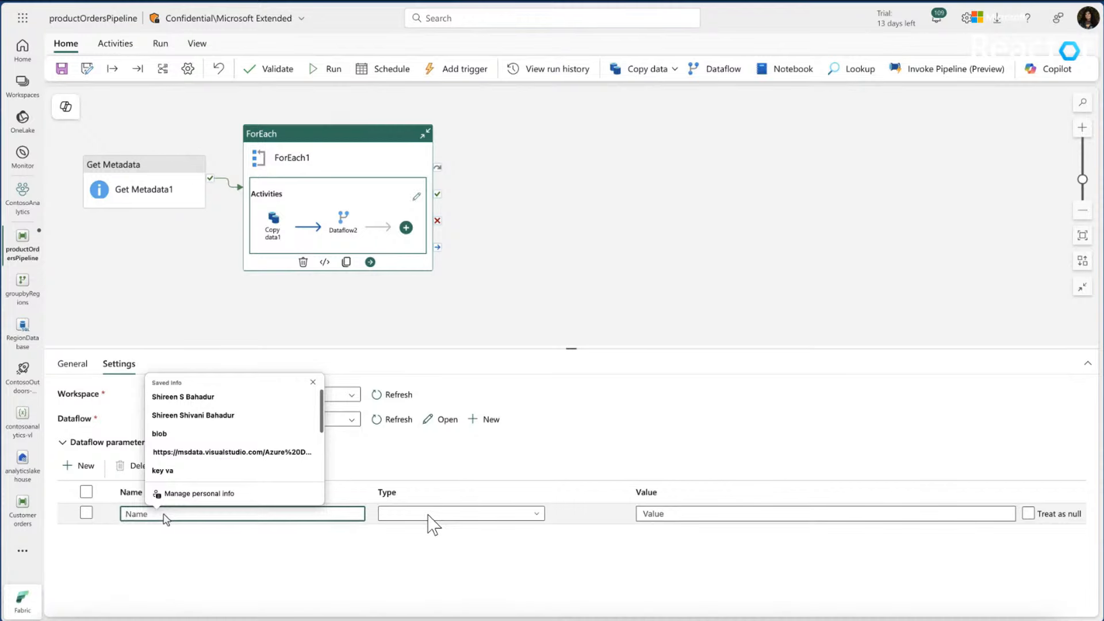
pyautogui.write('Region')
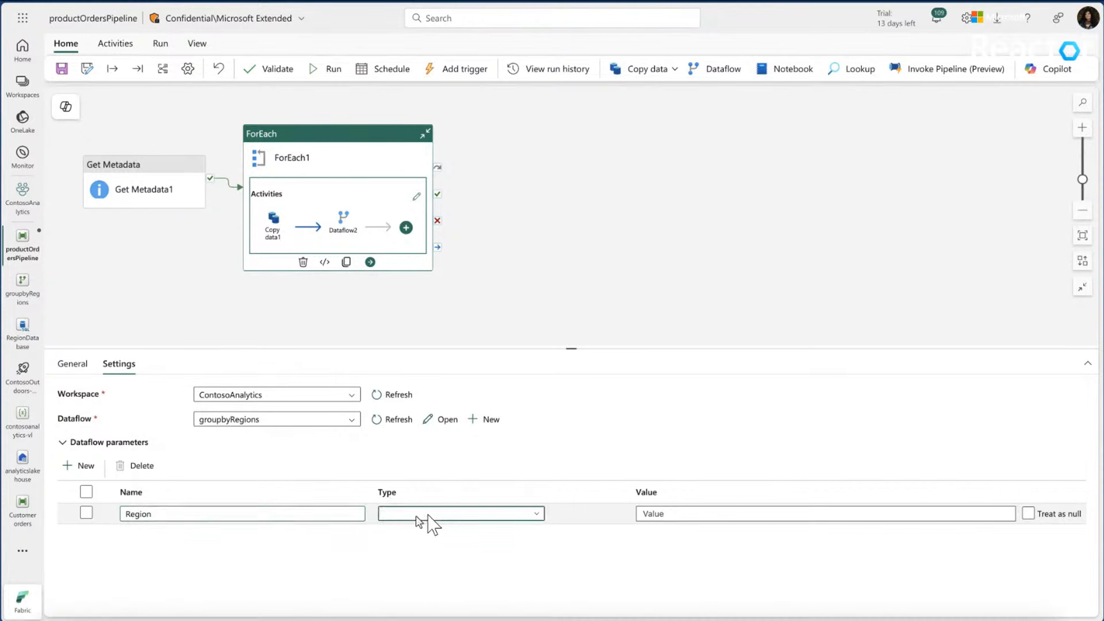
pyautogui.click(418, 517)
pyautogui.click(403, 415)
pyautogui.click(660, 515)
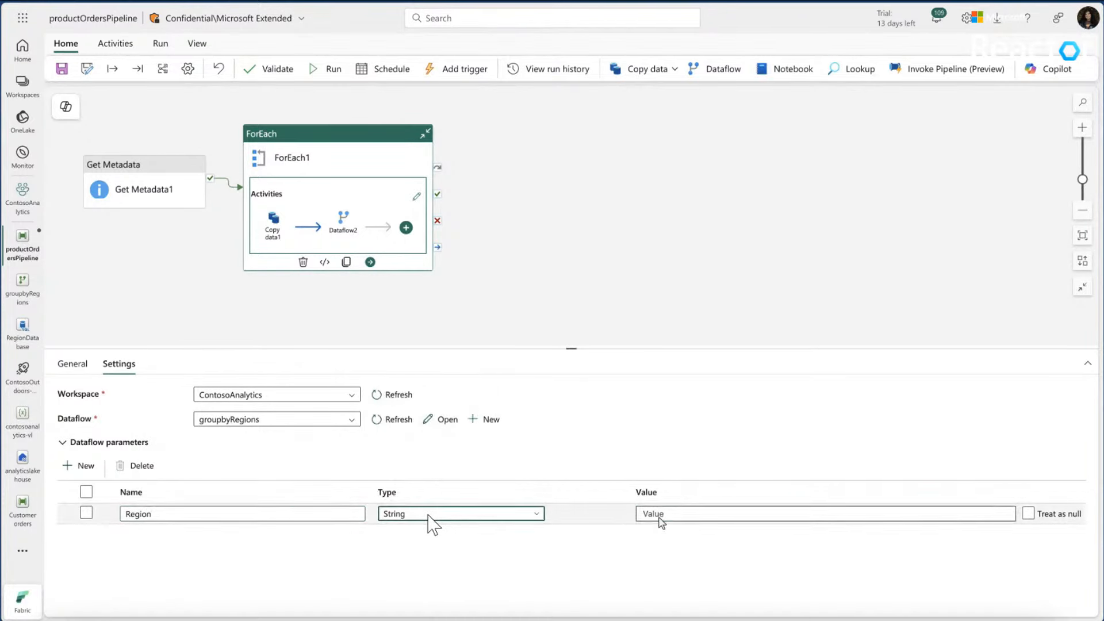
pyautogui.hotkey('ctrl', 'v')
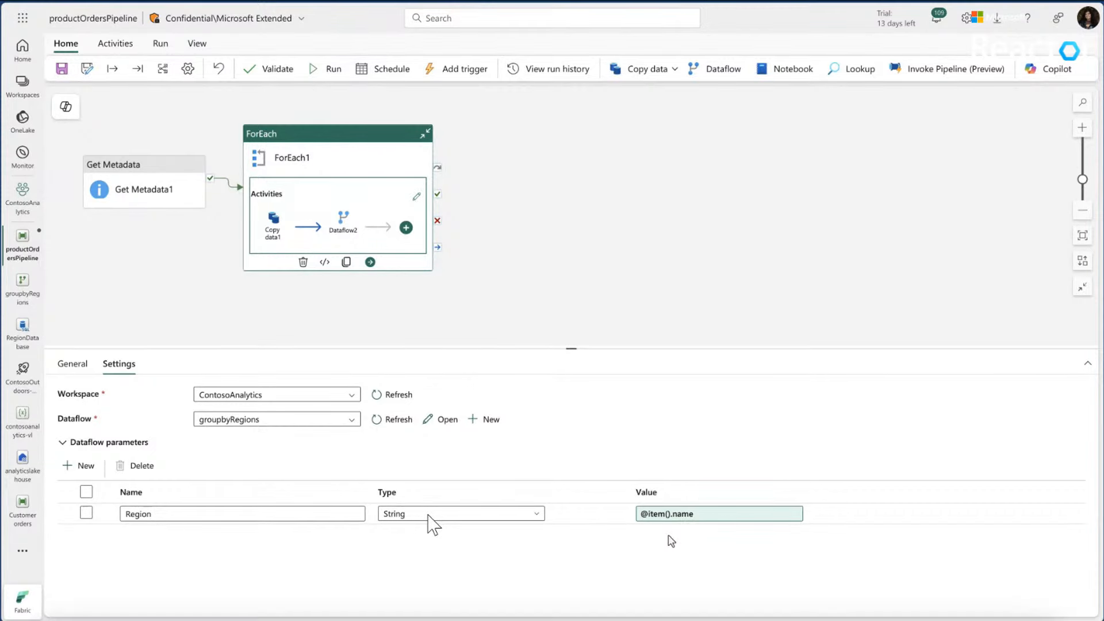
pyautogui.click(317, 68)
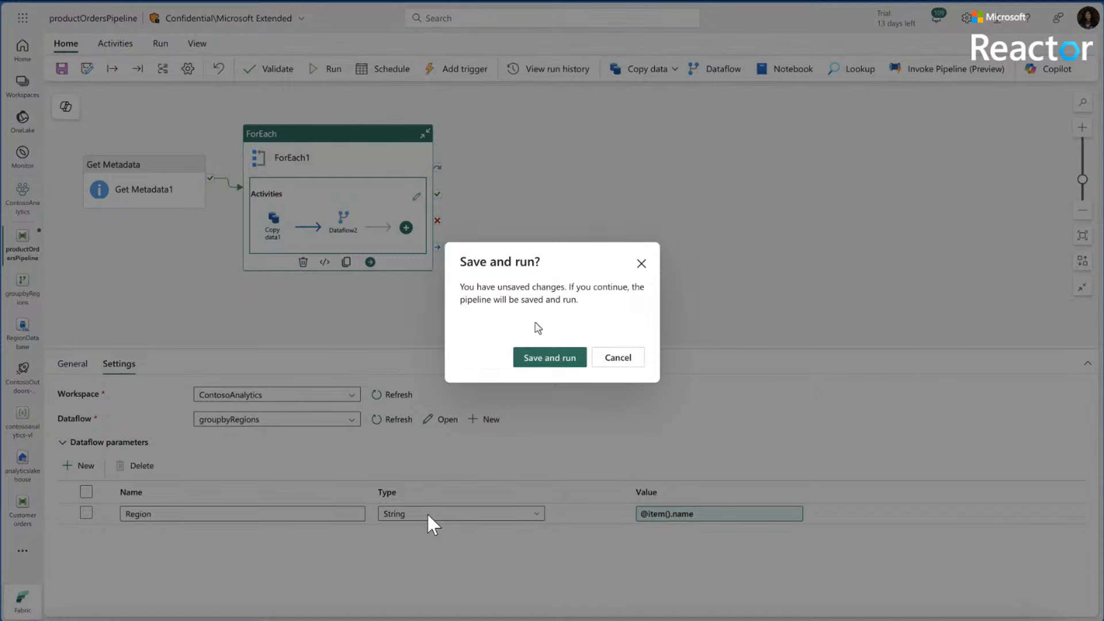
pyautogui.click(543, 357)
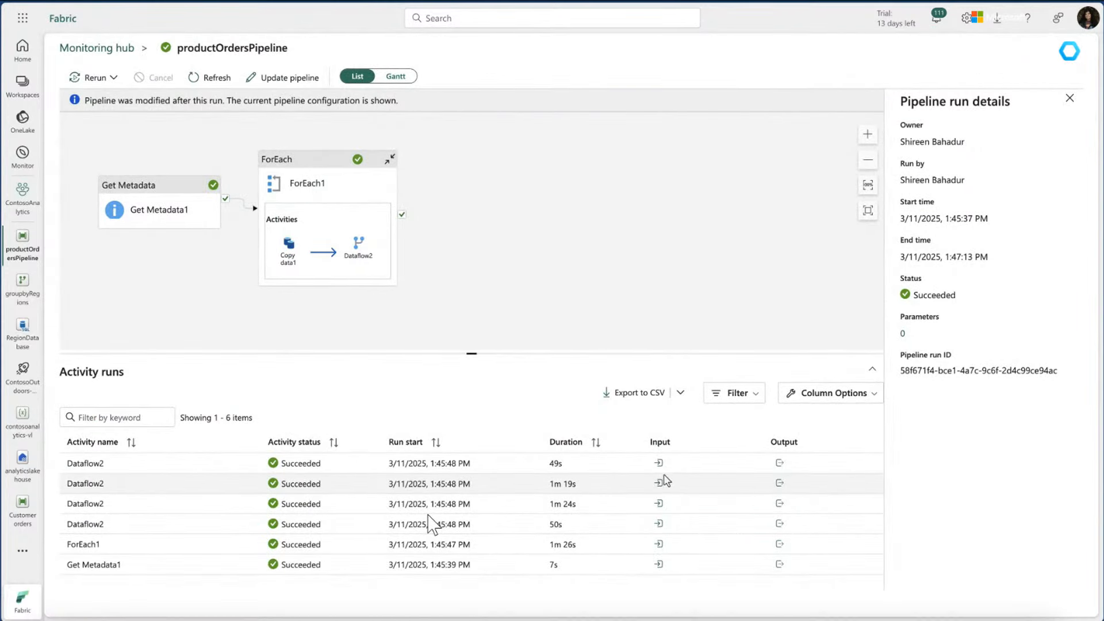
# Examine the Region value passed to the first three Dataflow2 activity runs, and open RegionDatabase to inspect the written data
pyautogui.click(659, 467)
pyautogui.scroll(-1, 631, 401)
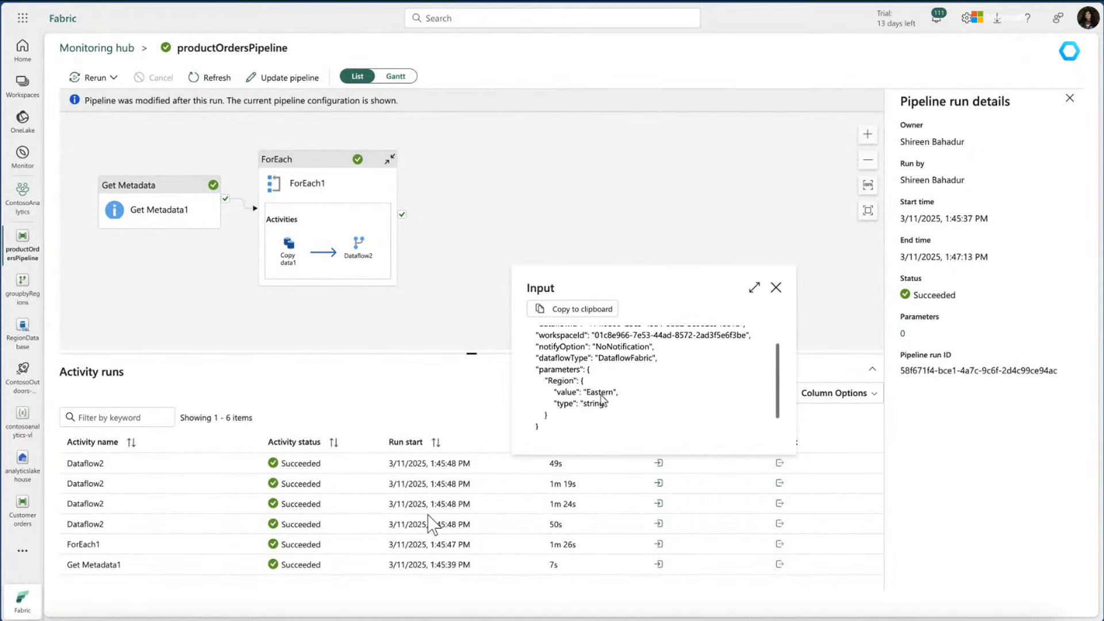
pyautogui.doubleClick(600, 391)
pyautogui.click(659, 486)
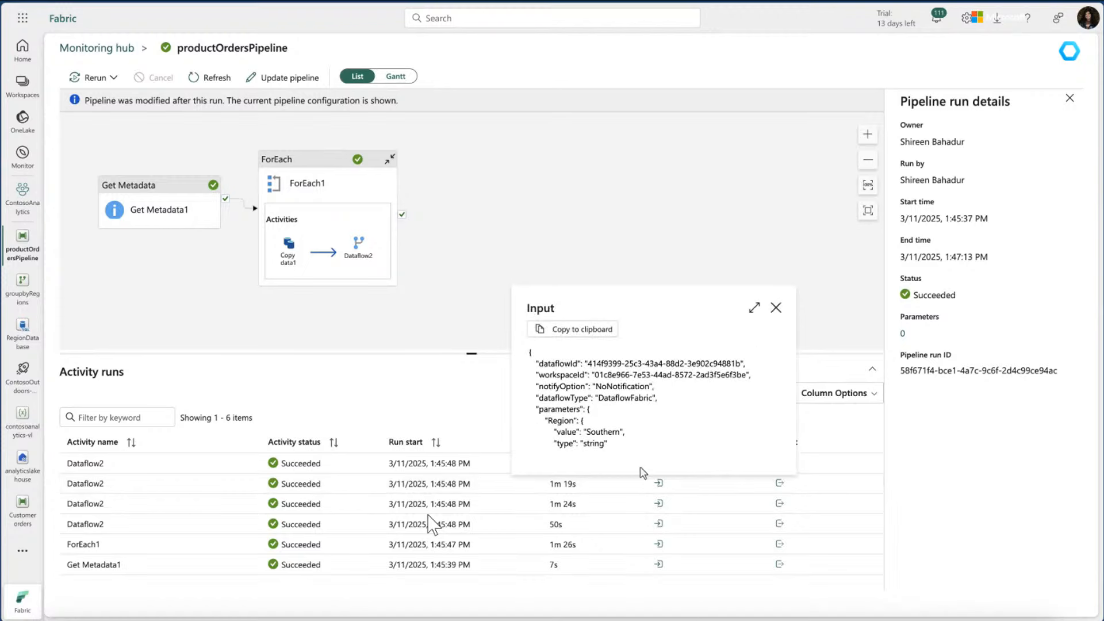
pyautogui.doubleClick(602, 432)
pyautogui.click(659, 503)
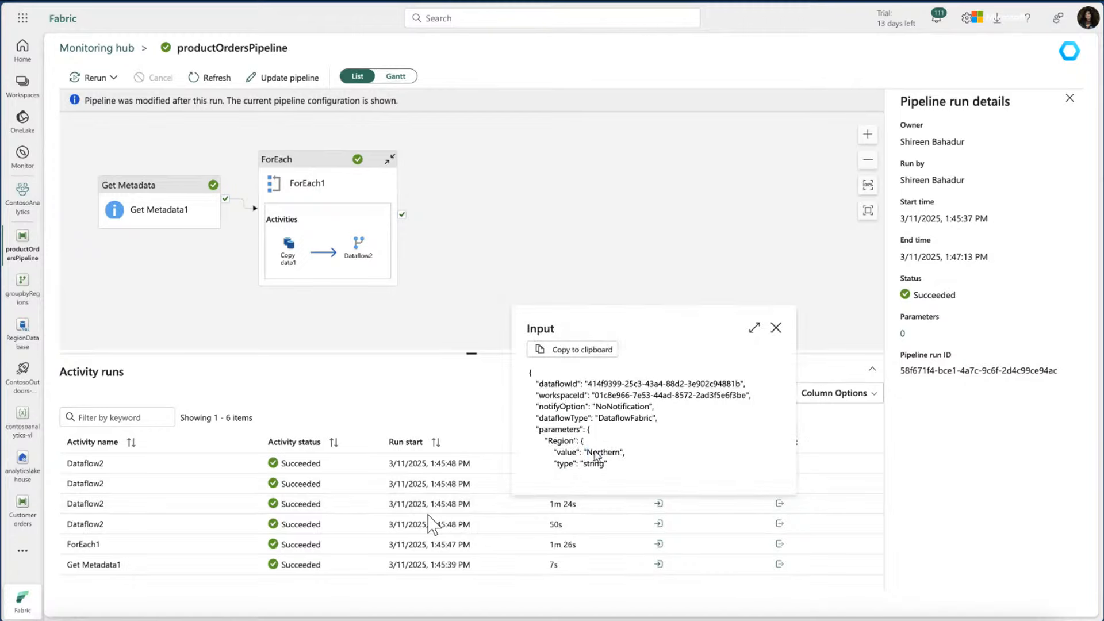
pyautogui.doubleClick(596, 457)
pyautogui.click(775, 328)
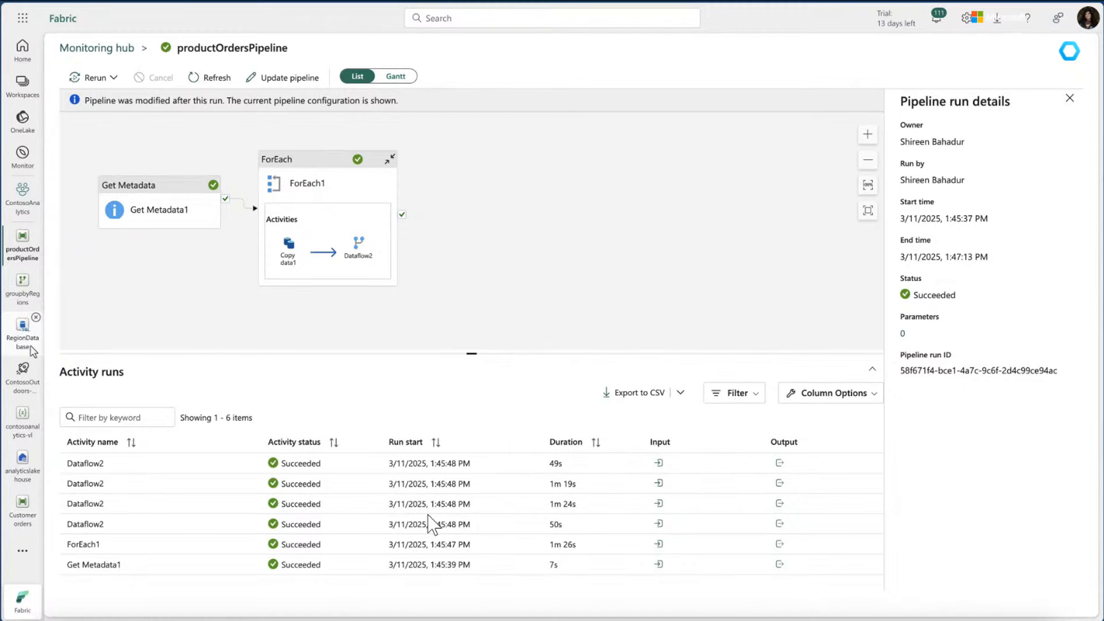
pyautogui.click(26, 342)
pyautogui.click(148, 232)
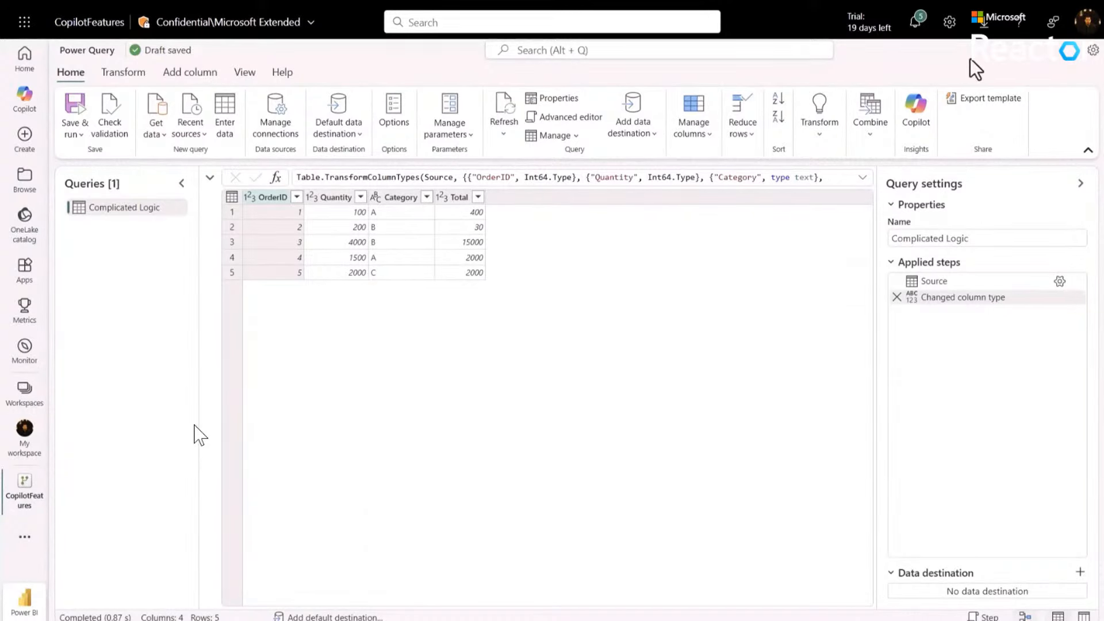
pyautogui.click(185, 75)
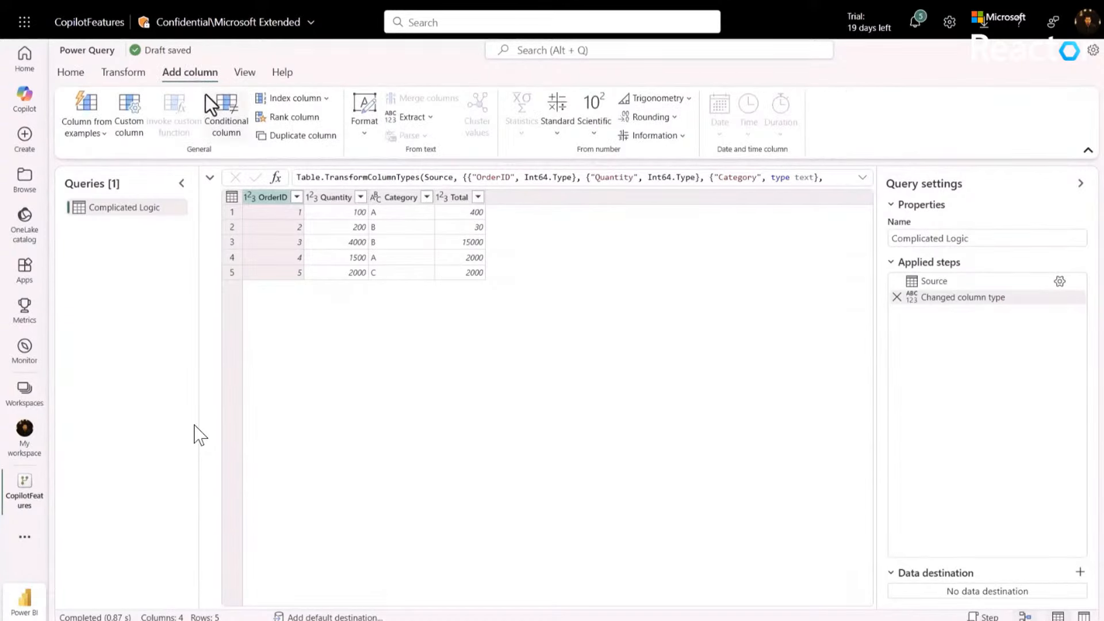
pyautogui.click(234, 133)
pyautogui.moveTo(369, 227); pyautogui.dragTo(325, 209)
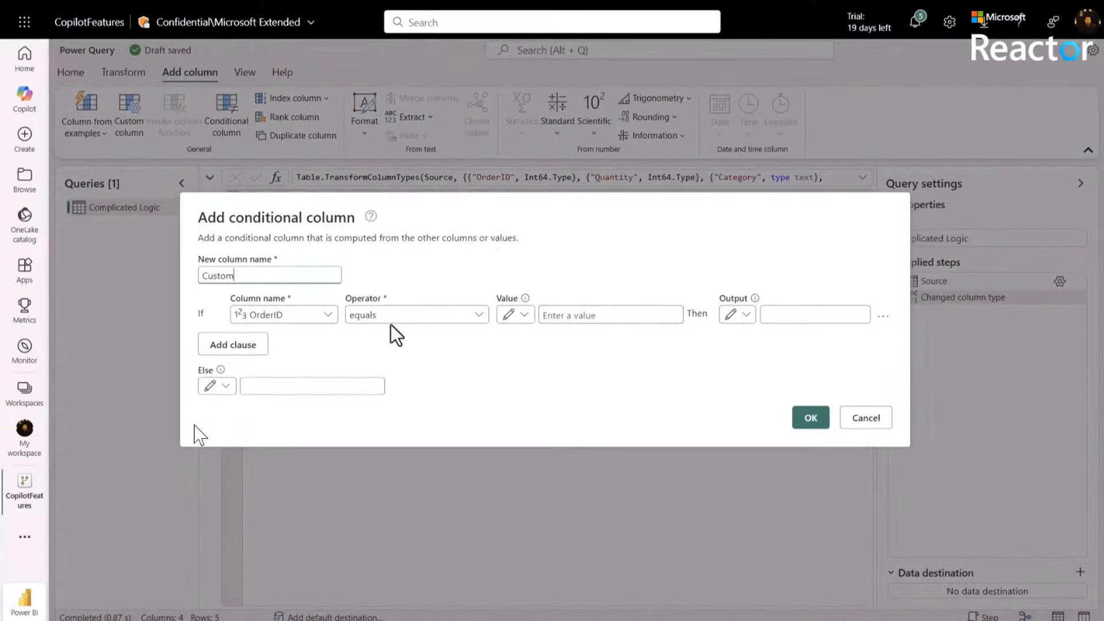
pyautogui.click(470, 320)
pyautogui.click(471, 321)
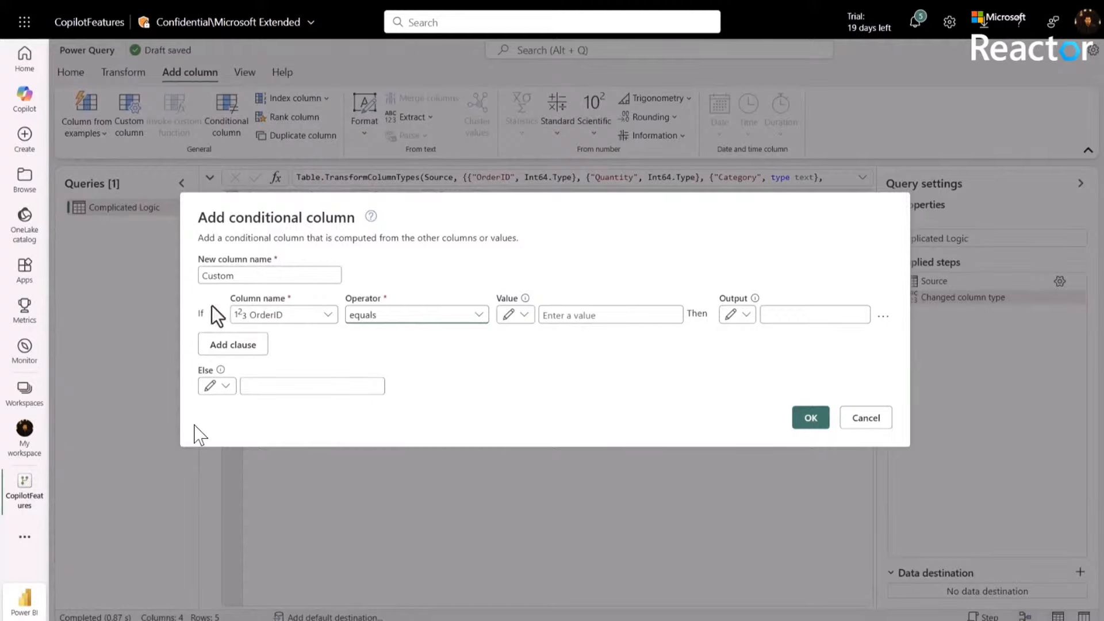
pyautogui.click(862, 423)
# Describe a custom column to Copilot: 10% discount for Total over 2000, Category B; 25% for Total over 200, Category A, Quantity over 10, otherwise 10%
pyautogui.click(133, 129)
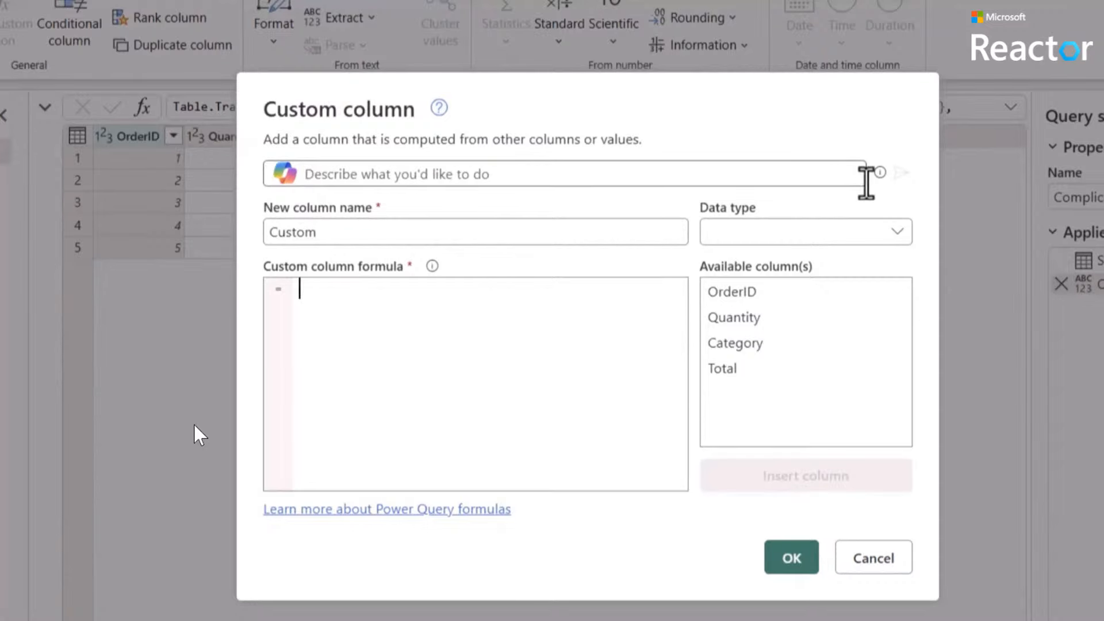
pyautogui.moveTo(879, 178)
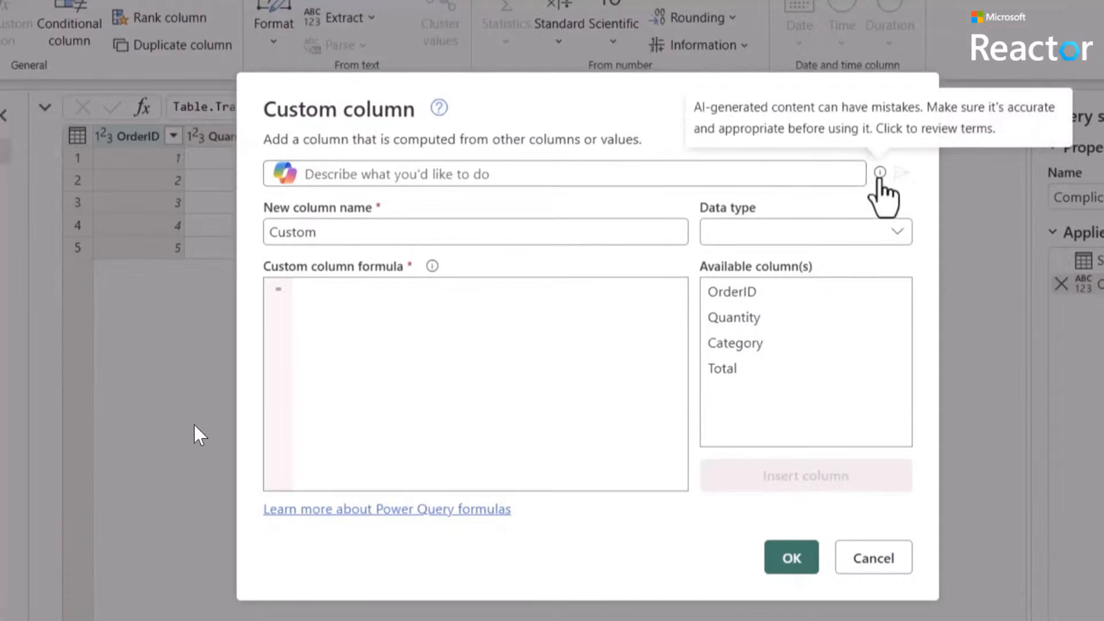
pyautogui.click(761, 179)
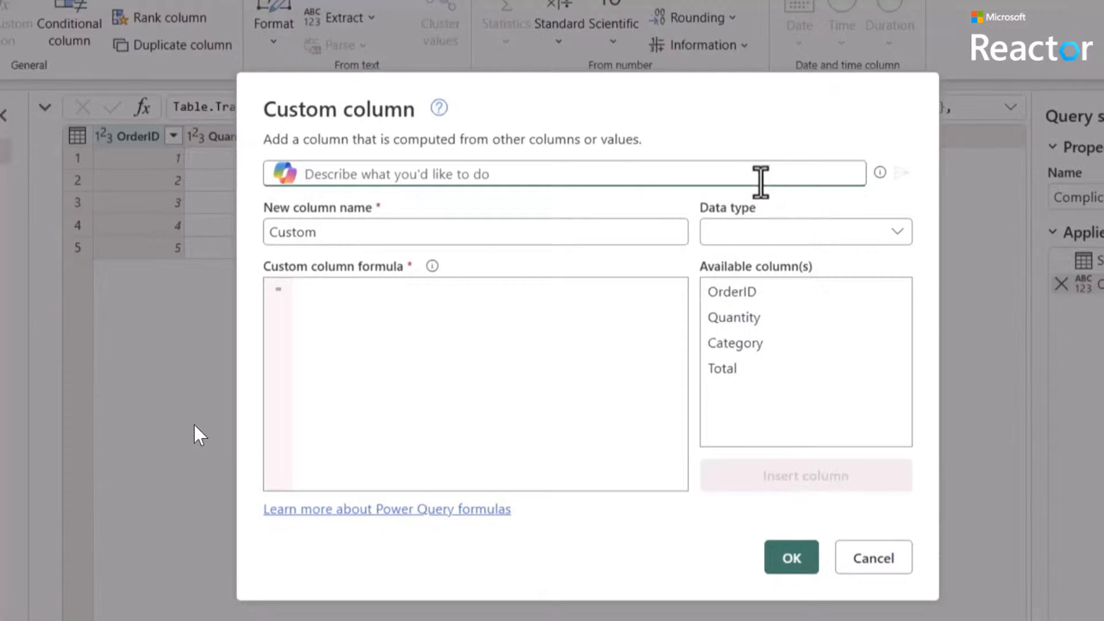
pyautogui.hotkey('ctrl', 'v')
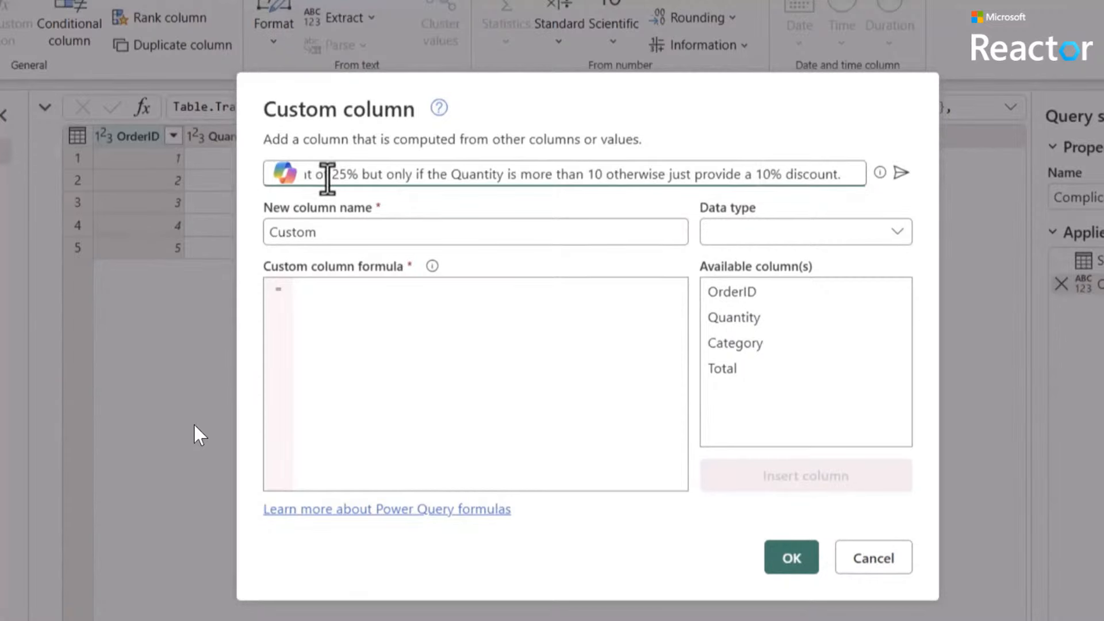
# Read through the discount prompt in the custom column's Copilot box from its beginning to its end
pyautogui.hotkey('ctrl', 'Left')
pyautogui.hotkey('ctrl', 'Left')
pyautogui.hotkey('ctrl', 'Left')
pyautogui.hotkey('ctrl', 'Left')
pyautogui.hotkey('ctrl', 'Left')
pyautogui.hotkey('ctrl', 'Left')
pyautogui.hotkey('ctrl', 'Left')
pyautogui.hotkey('ctrl', 'Left')
pyautogui.hotkey('ctrl', 'Left')
pyautogui.hotkey('ctrl', 'Left')
pyautogui.hotkey('ctrl', 'Left')
pyautogui.hotkey('ctrl', 'Left')
pyautogui.hotkey('ctrl', 'Left')
pyautogui.hotkey('ctrl', 'Left')
pyautogui.hotkey('ctrl', 'Left')
pyautogui.hotkey('ctrl', 'Left')
pyautogui.hotkey('ctrl', 'Left')
pyautogui.hotkey('ctrl', 'Left')
pyautogui.hotkey('ctrl', 'Left')
pyautogui.hotkey('ctrl', 'Left')
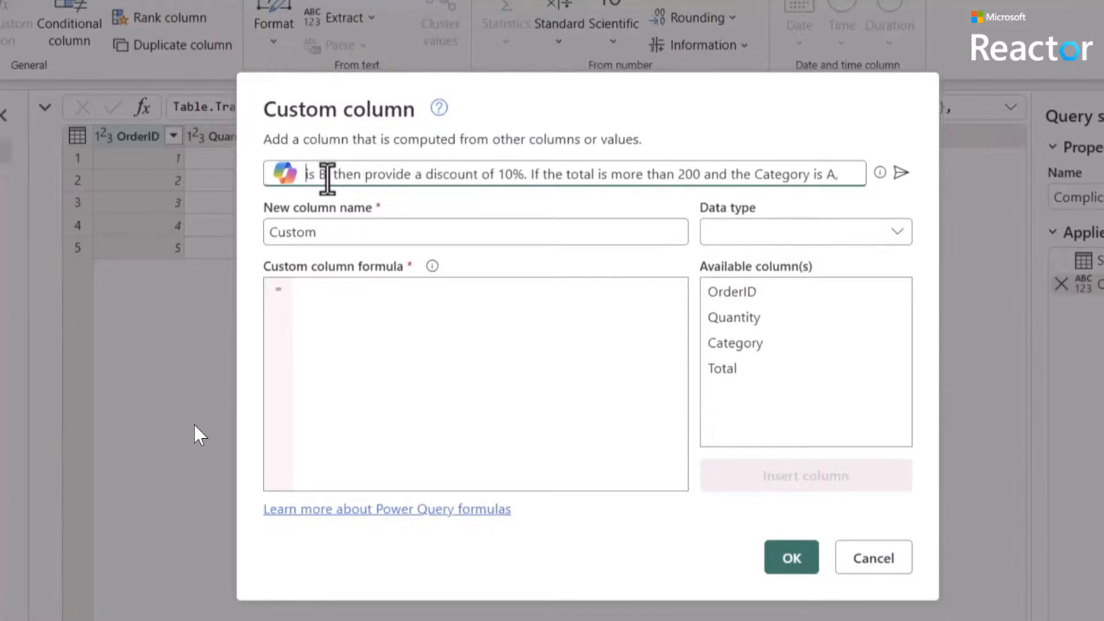
pyautogui.press('Right')
pyautogui.press('Right')
pyautogui.press('Right')
pyautogui.press('Right')
pyautogui.press('Right')
pyautogui.press('Right')
pyautogui.press('Right')
pyautogui.press('Right')
pyautogui.press('Right')
pyautogui.press('Right')
pyautogui.press('Right')
pyautogui.press('Right')
pyautogui.press('Right')
pyautogui.press('Right')
pyautogui.press('Right')
pyautogui.press('Right')
pyautogui.press('Right')
pyautogui.press('Right')
pyautogui.press('Right')
pyautogui.press('Right')
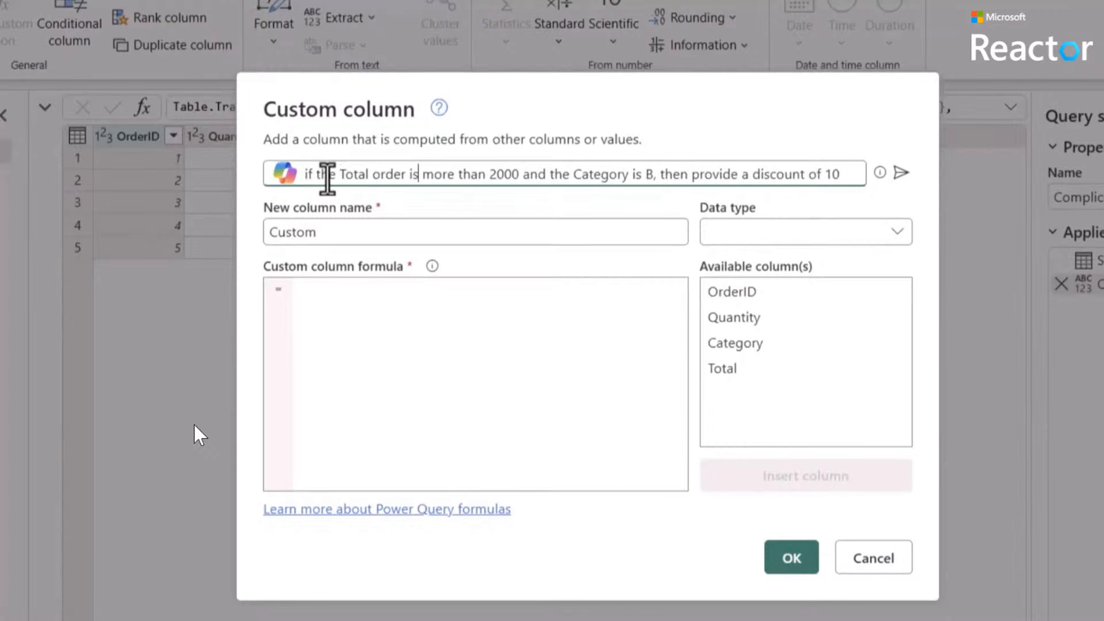
pyautogui.press('Right')
pyautogui.press('Right')
pyautogui.press('Right')
pyautogui.press('Right')
pyautogui.press('Right')
pyautogui.press('Right')
pyautogui.press('Right')
pyautogui.press('Right')
pyautogui.press('Right')
pyautogui.press('Right')
pyautogui.press('Right')
pyautogui.press('Right')
pyautogui.press('Right')
pyautogui.press('Right')
pyautogui.press('Right')
pyautogui.press('Right')
pyautogui.press('Right')
pyautogui.press('Right')
pyautogui.press('Right')
pyautogui.press('Right')
pyautogui.press('Right')
pyautogui.press('Right')
pyautogui.press('Right')
pyautogui.press('Right')
pyautogui.press('Right')
pyautogui.press('Right')
pyautogui.press('Right')
pyautogui.write('%. If')
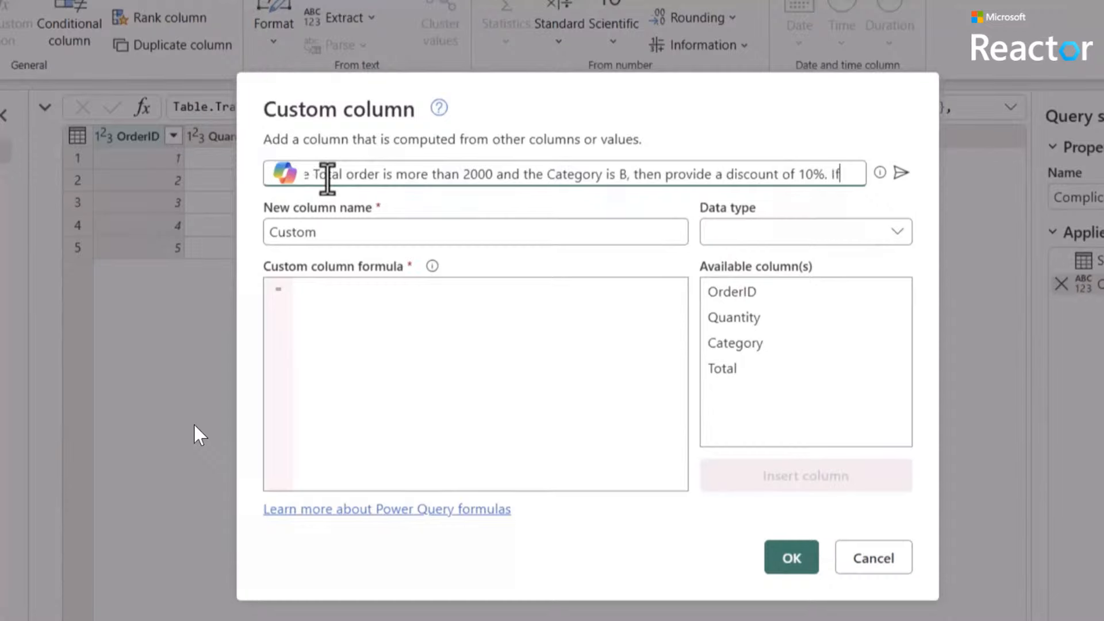
pyautogui.write(' the total is more than 200 and the Category is A, then p')
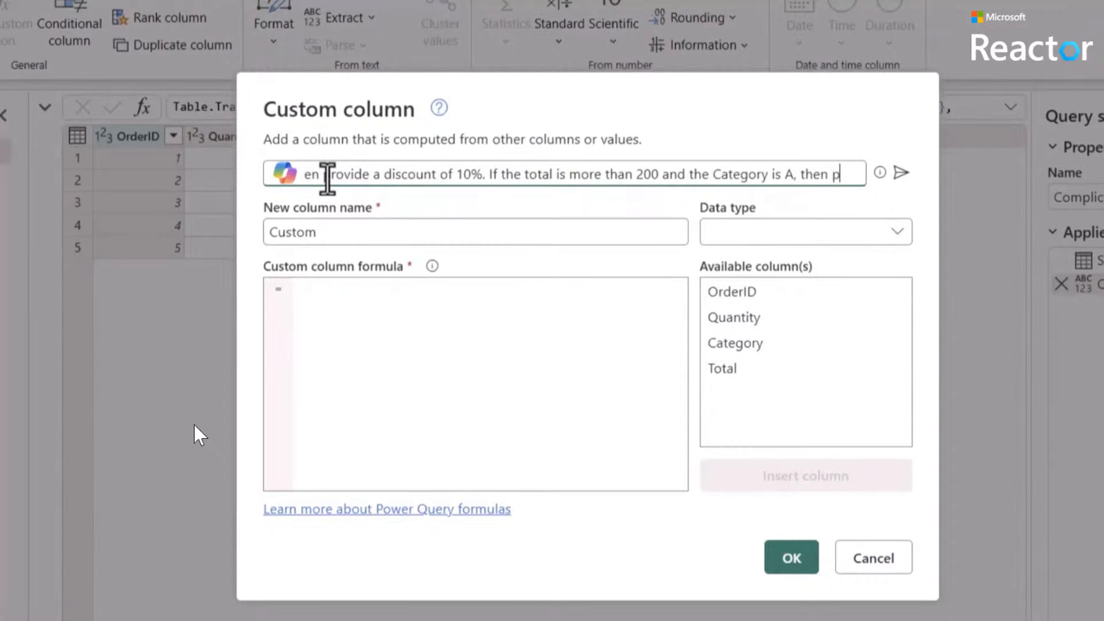
pyautogui.write('rovide a discount of 2')
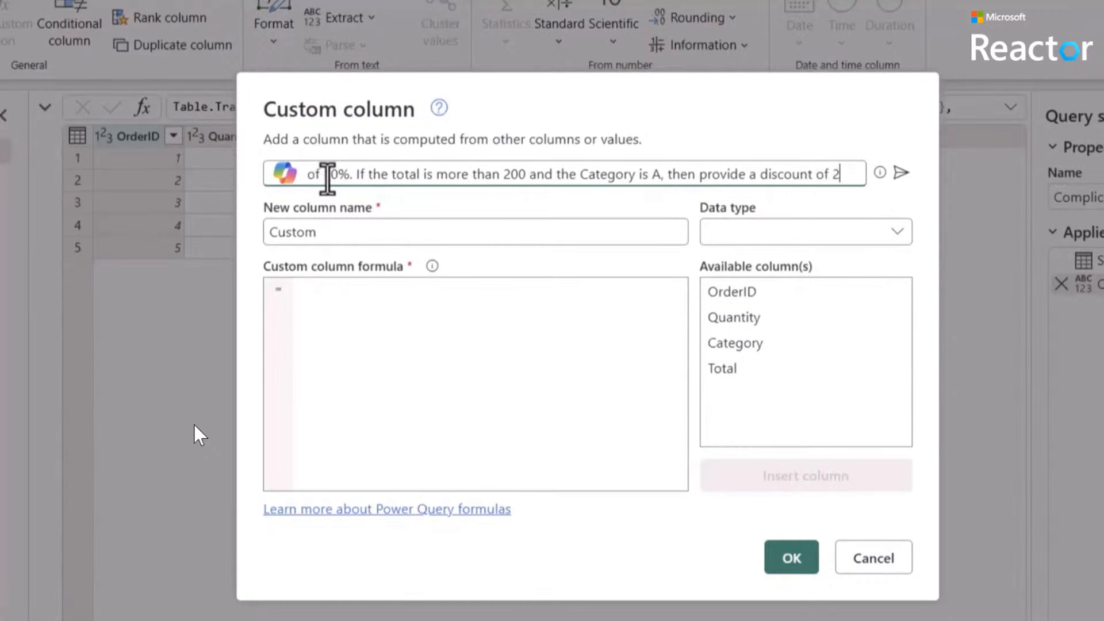
pyautogui.write('5% but only if the Quantity is more than 10 otherwise')
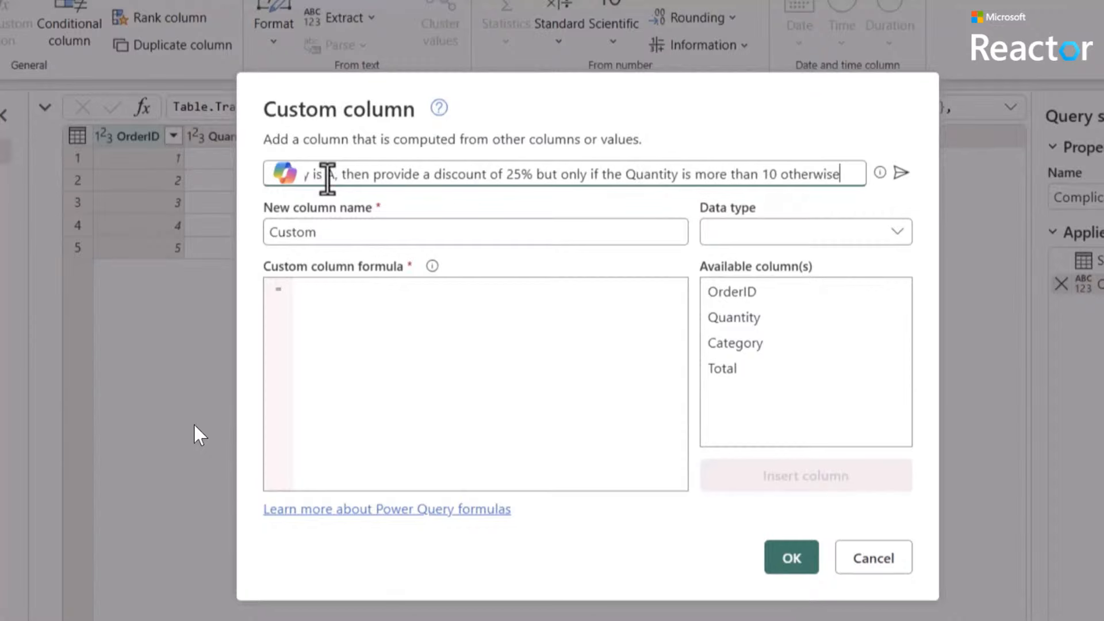
pyautogui.write(' just provide a 10% discount.')
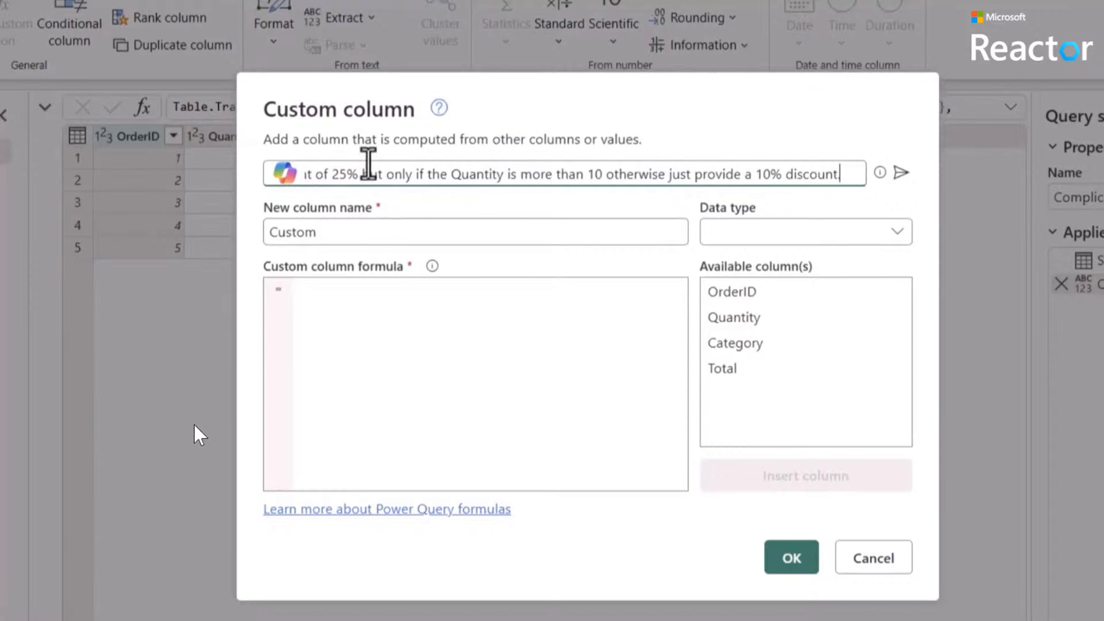
# Generate the custom column's name, data type and formula from the discount prompt, and add the column to the Complicated Logic query
pyautogui.click(905, 192)
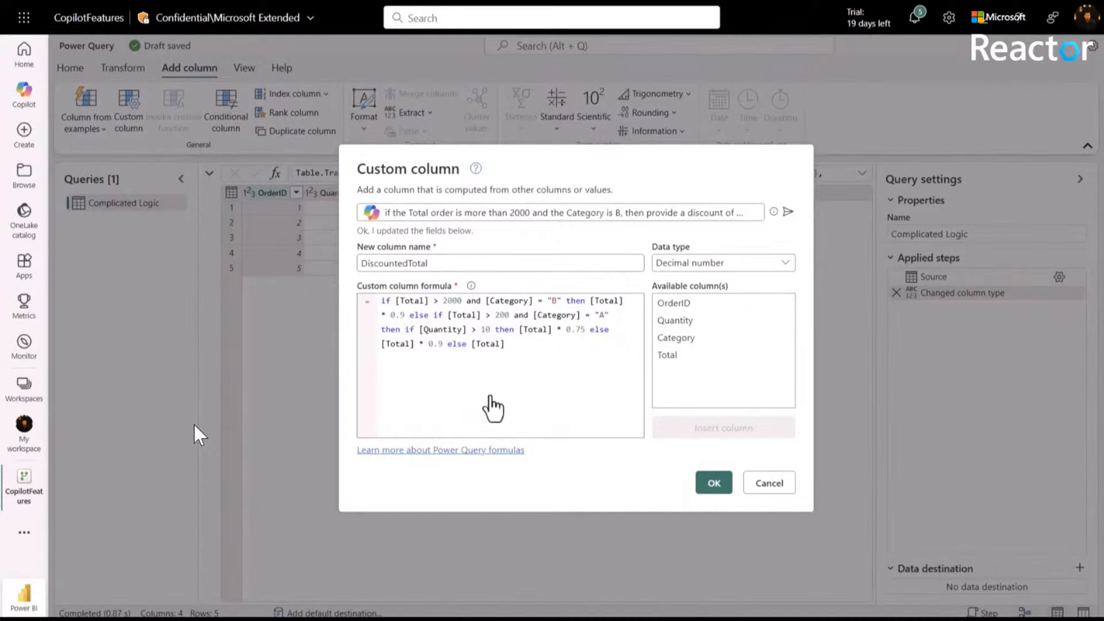
pyautogui.click(713, 483)
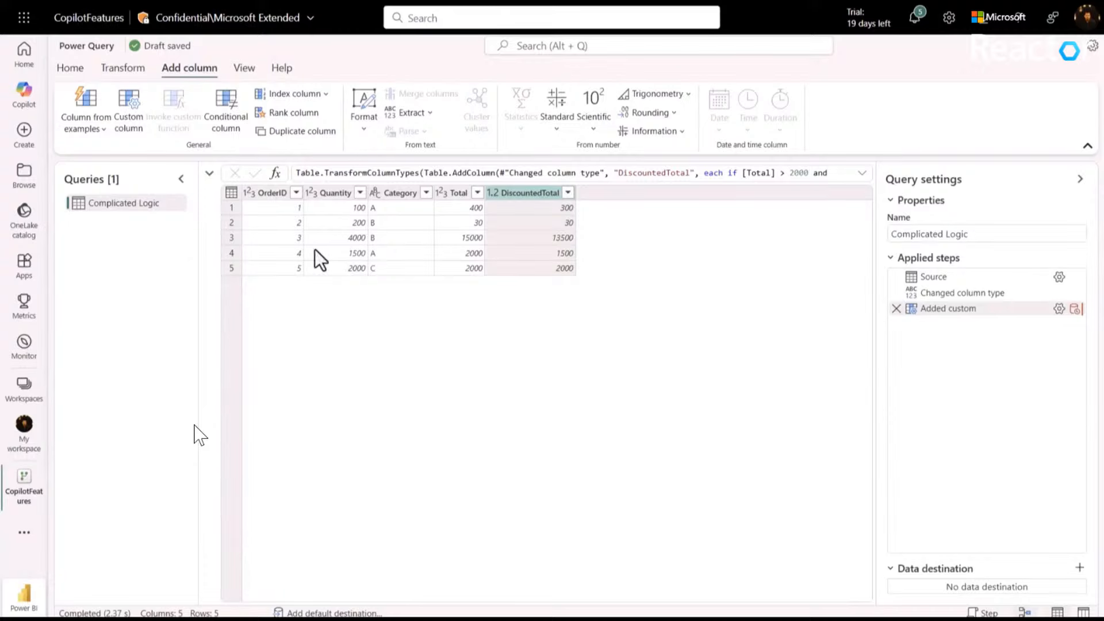
# Have Copilot explain the Complicated Logic query
pyautogui.rightClick(119, 208)
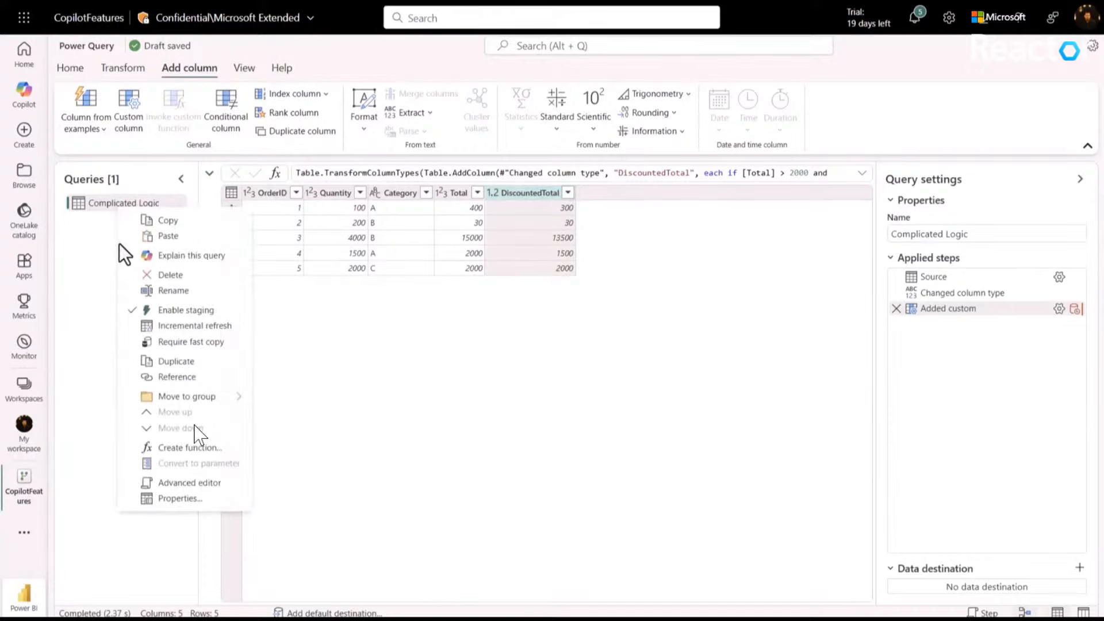
pyautogui.click(167, 257)
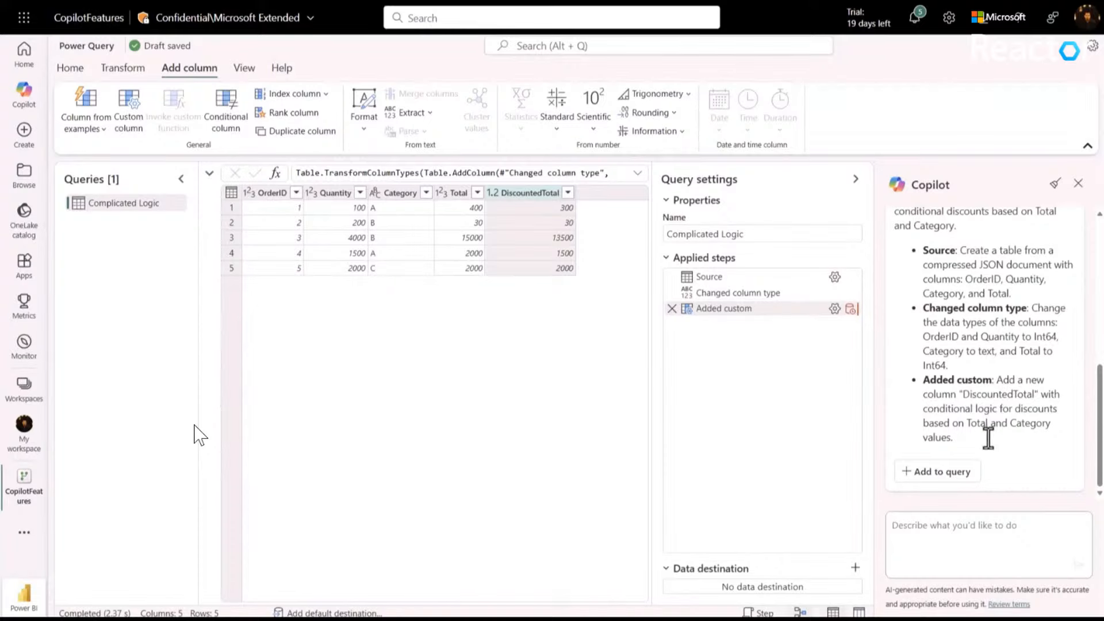
# Clear the Copilot chat, request a description of the current query and read through the explanation of its applied steps
pyautogui.click(1052, 192)
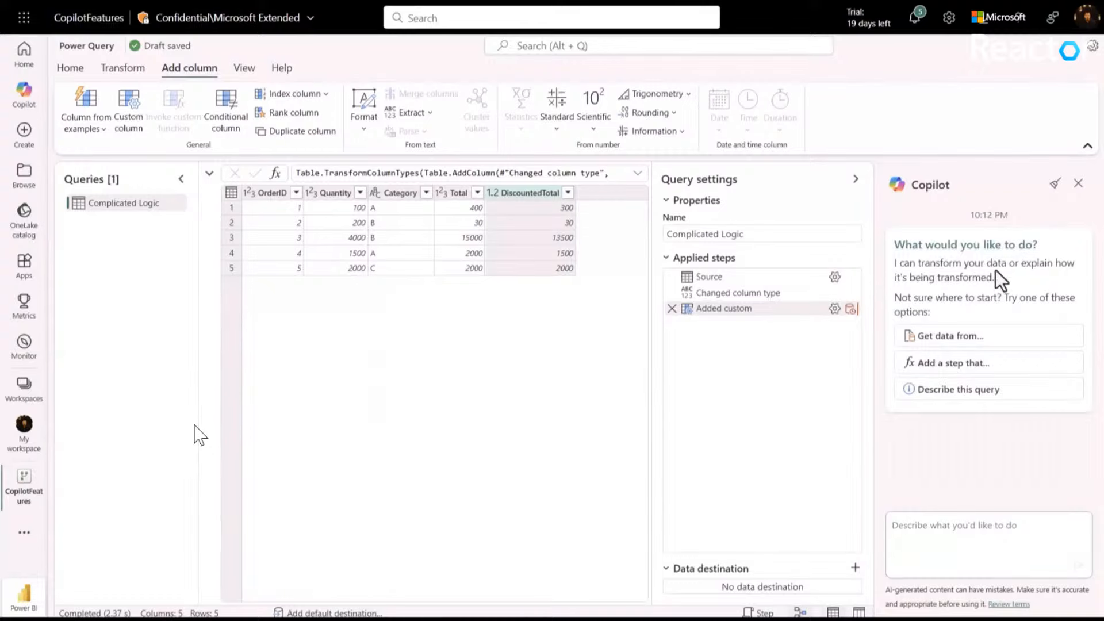
pyautogui.click(945, 391)
pyautogui.click(1077, 567)
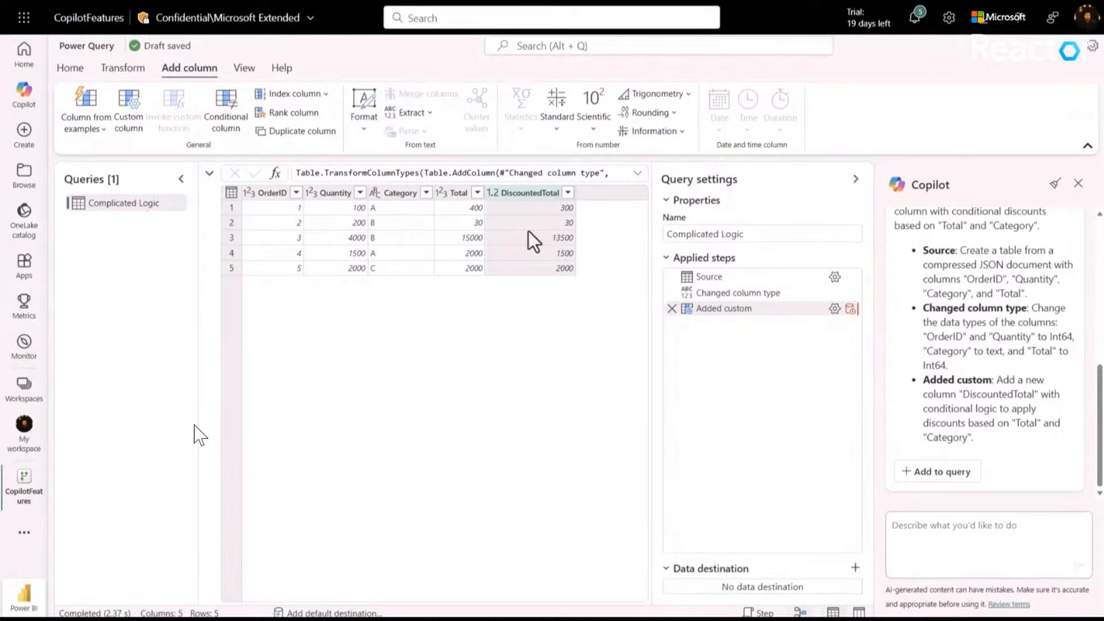
pyautogui.scroll(1, 961, 391)
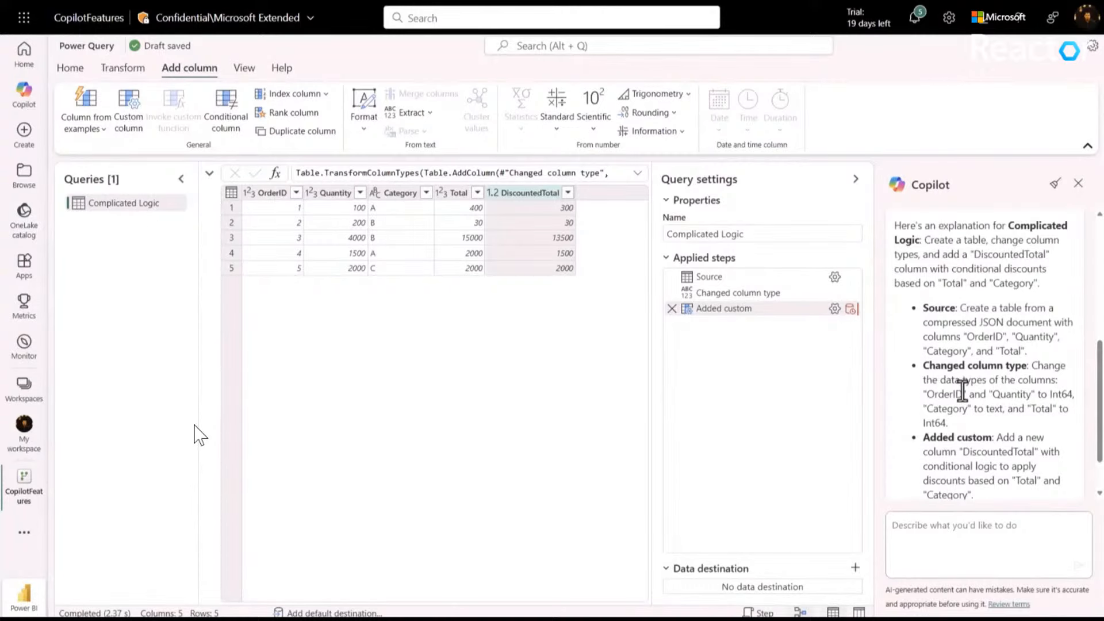
pyautogui.scroll(-1, 961, 380)
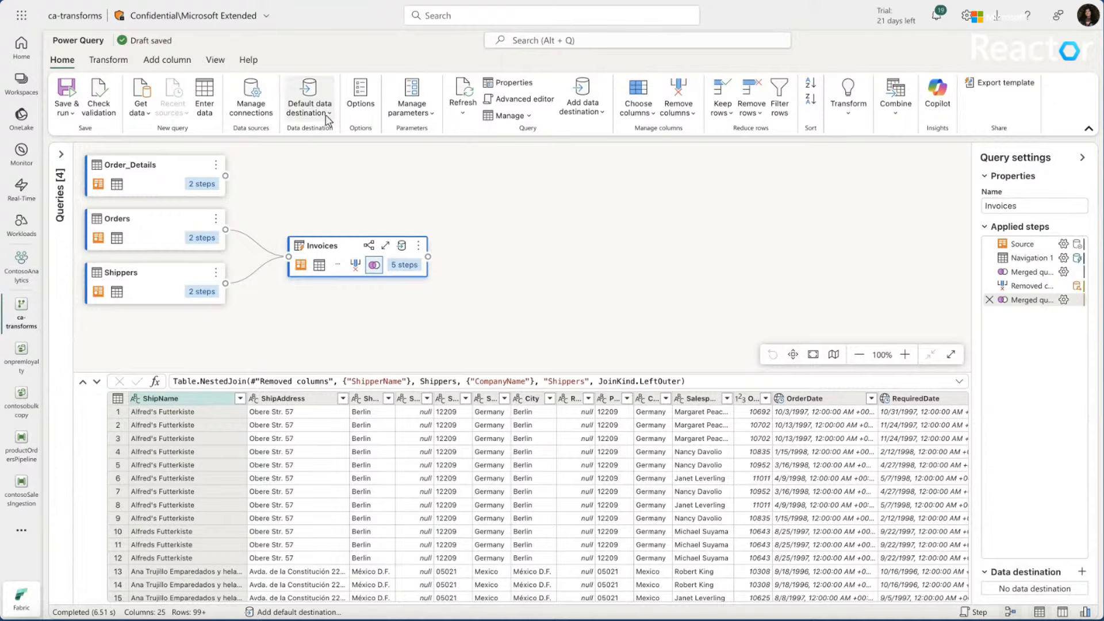
pyautogui.click(402, 246)
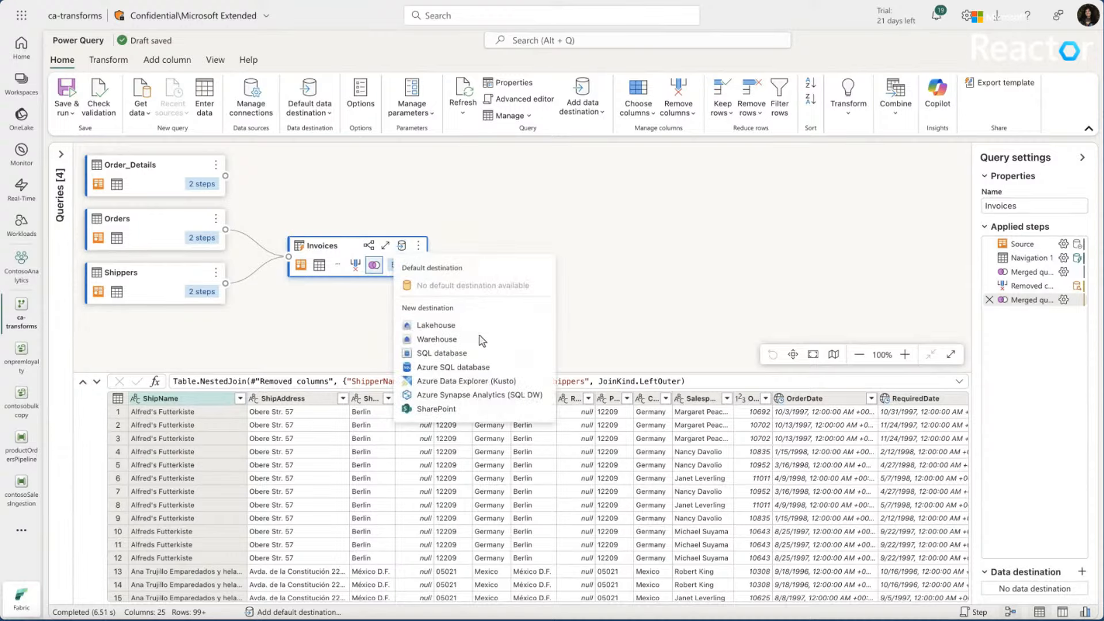
pyautogui.click(464, 410)
pyautogui.hotkey('ctrl', 'v')
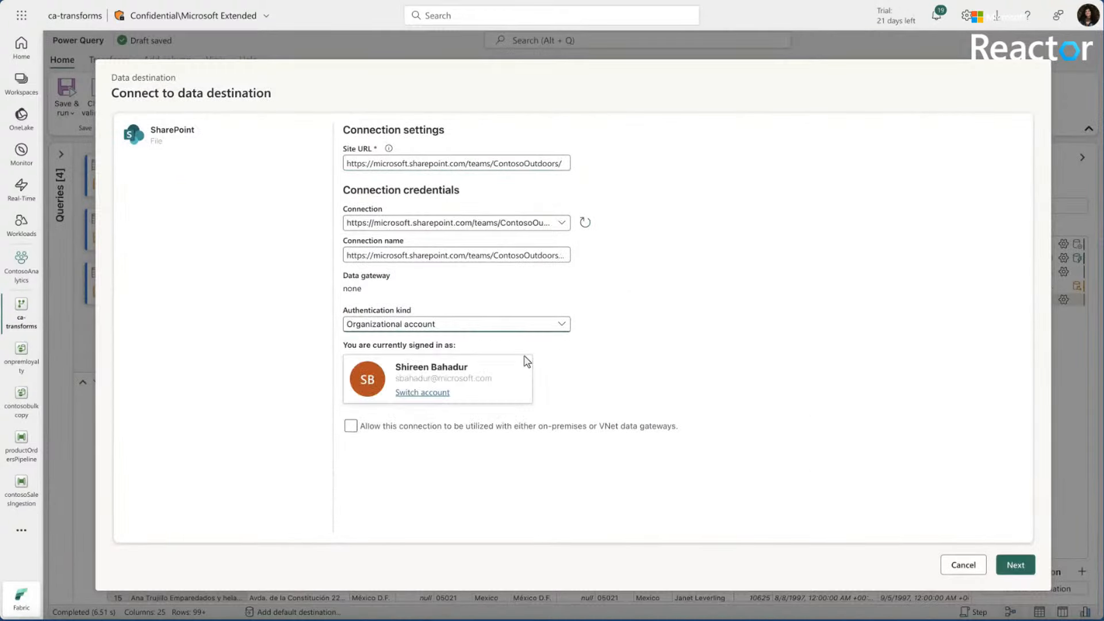
pyautogui.click(1018, 568)
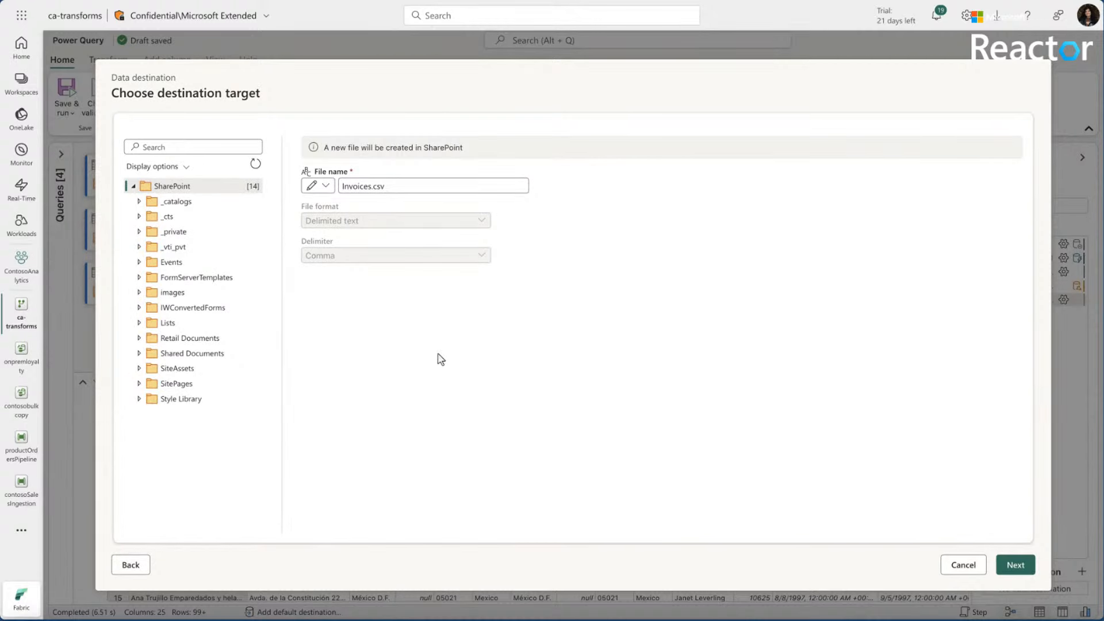
# Target a new Invoices.csv file in the sales folder under Shared Documents and save the destination settings with automatic column mapping
pyautogui.click(406, 188)
pyautogui.click(139, 353)
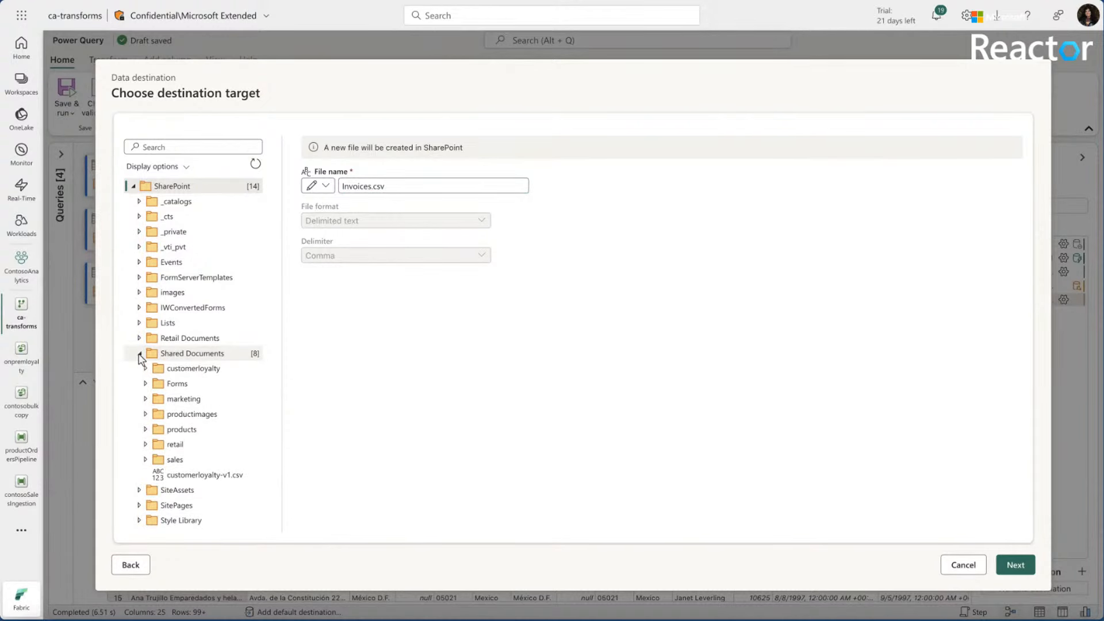
pyautogui.click(161, 460)
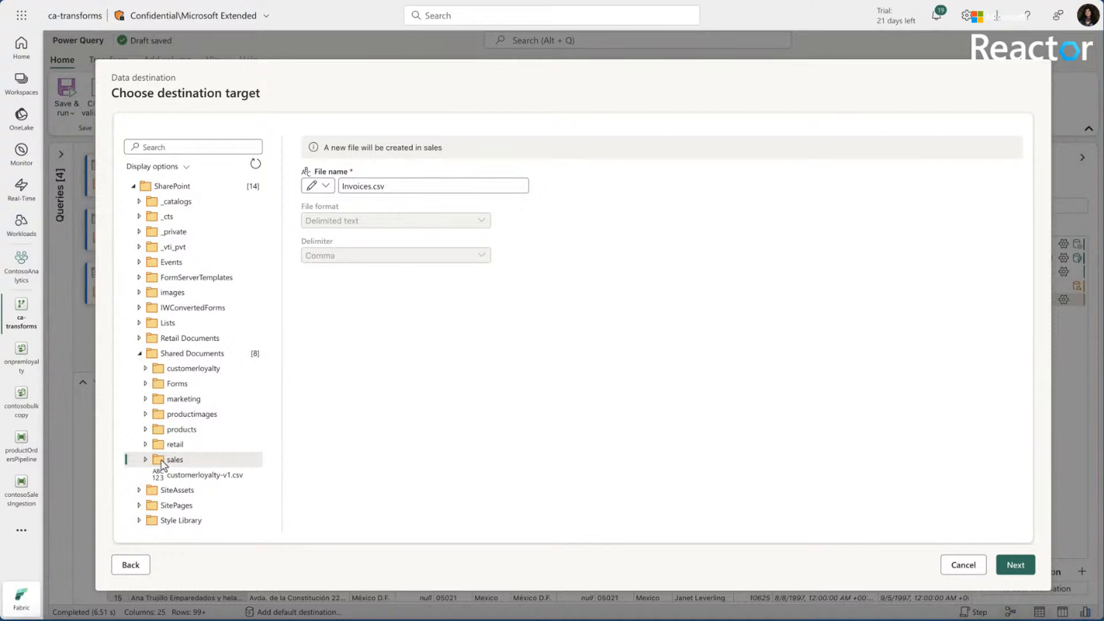
pyautogui.click(1022, 568)
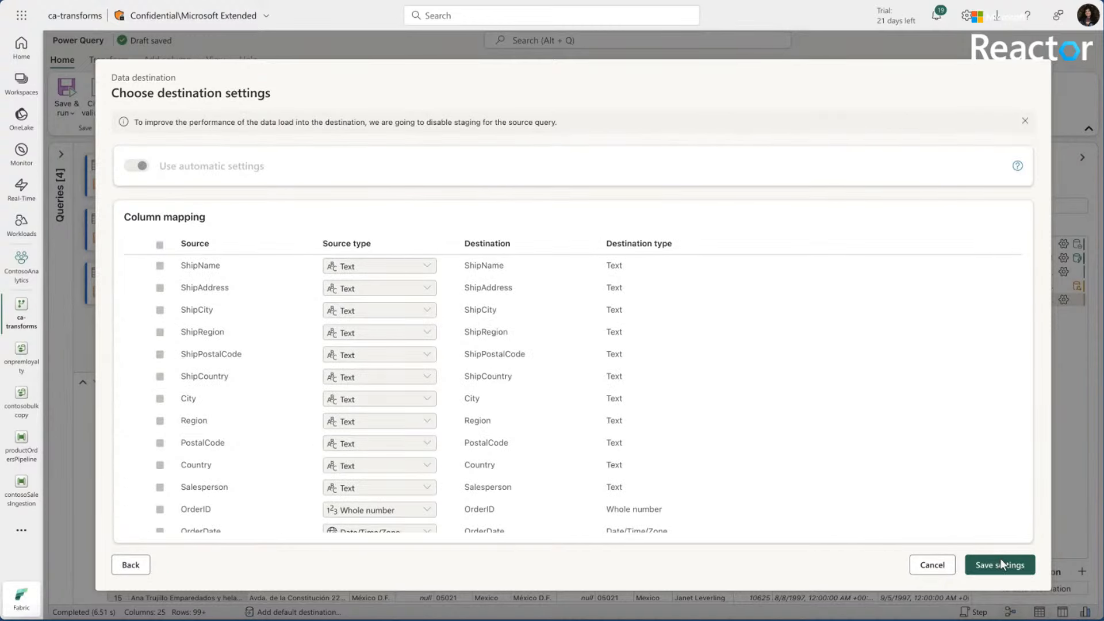
pyautogui.click(1001, 565)
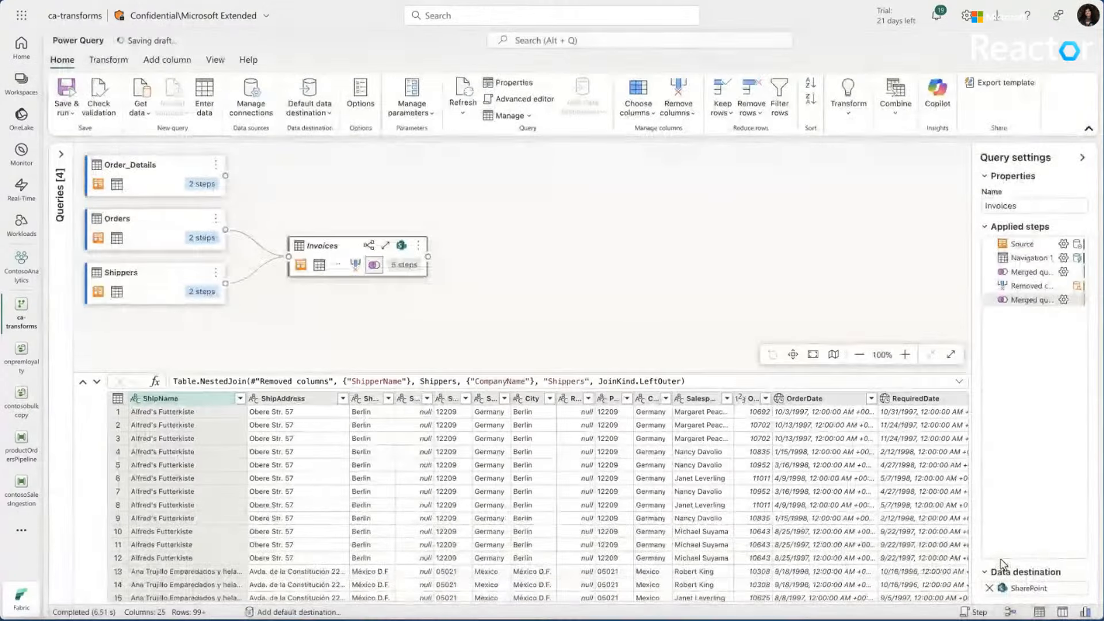
# Save and run the dataflow, and open the sales folder in the ContosoOutdoors SharePoint document library
pyautogui.moveTo(401, 247)
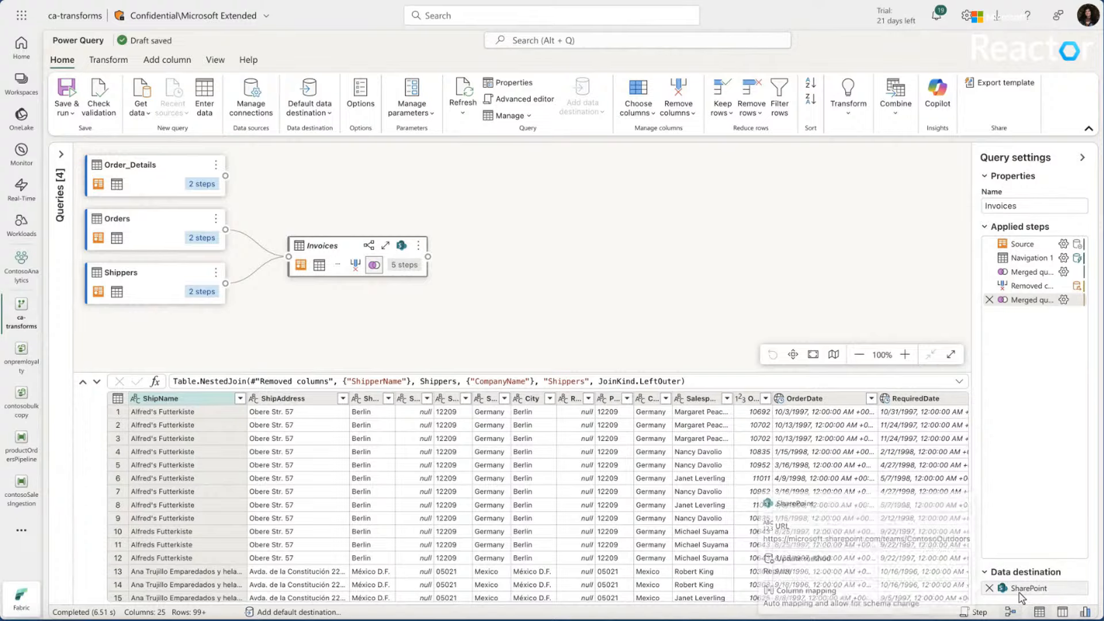
pyautogui.click(67, 112)
pyautogui.click(85, 135)
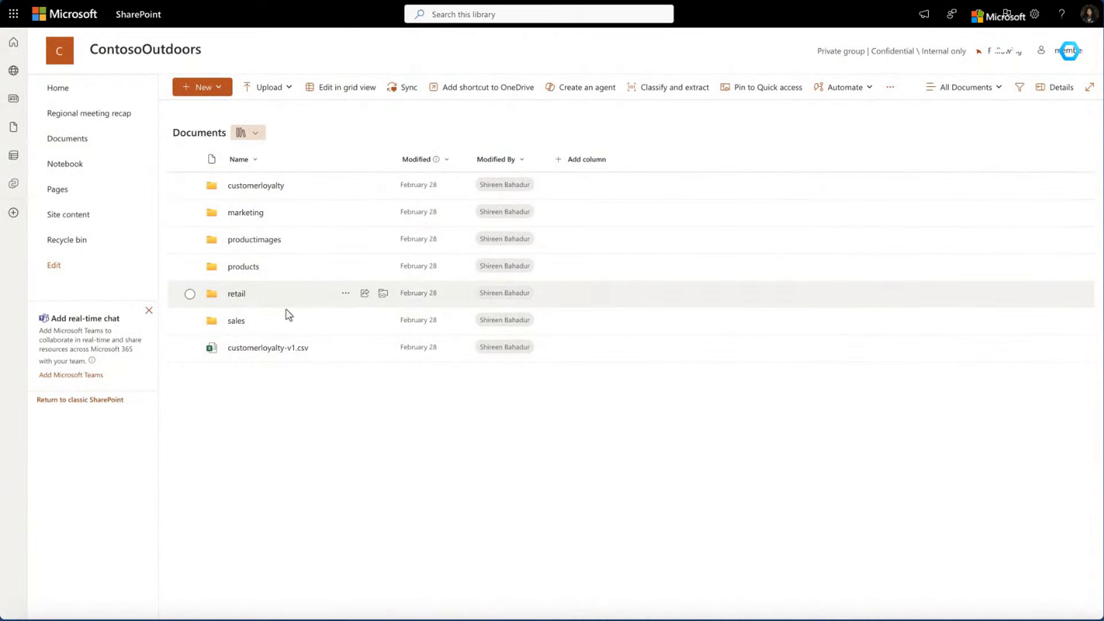
pyautogui.click(236, 320)
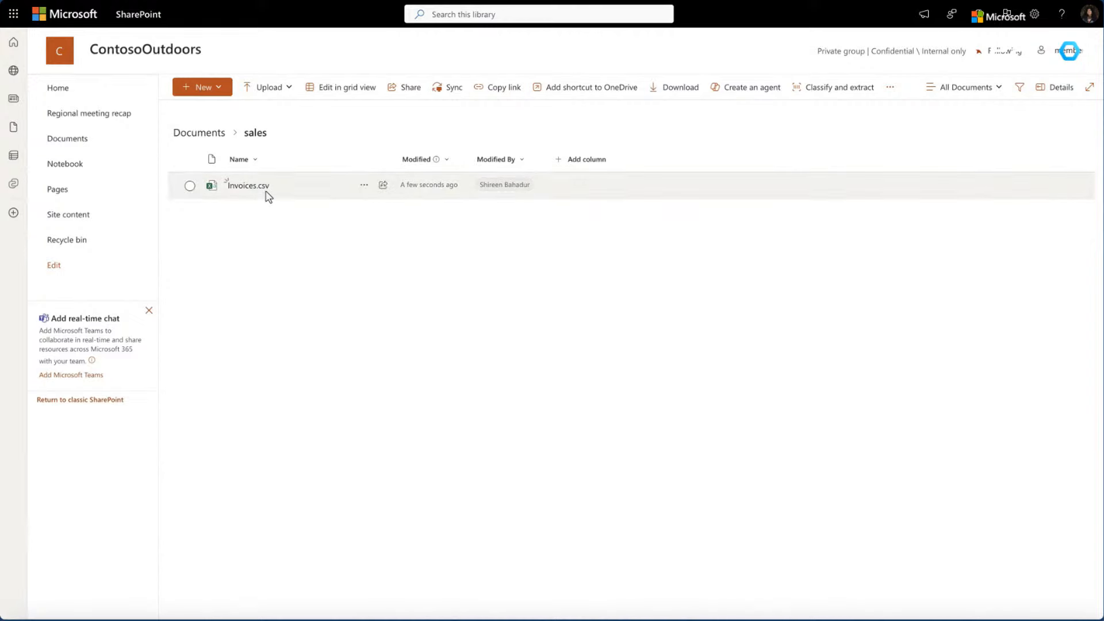